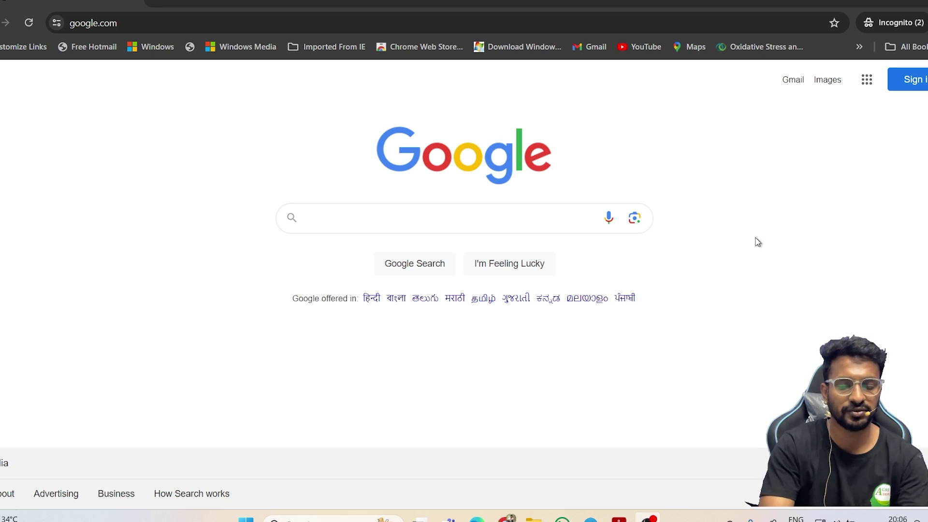
Step: Search Google for exams.nta.ac.in/icar and open the NTA ICAR exam page
click(522, 218)
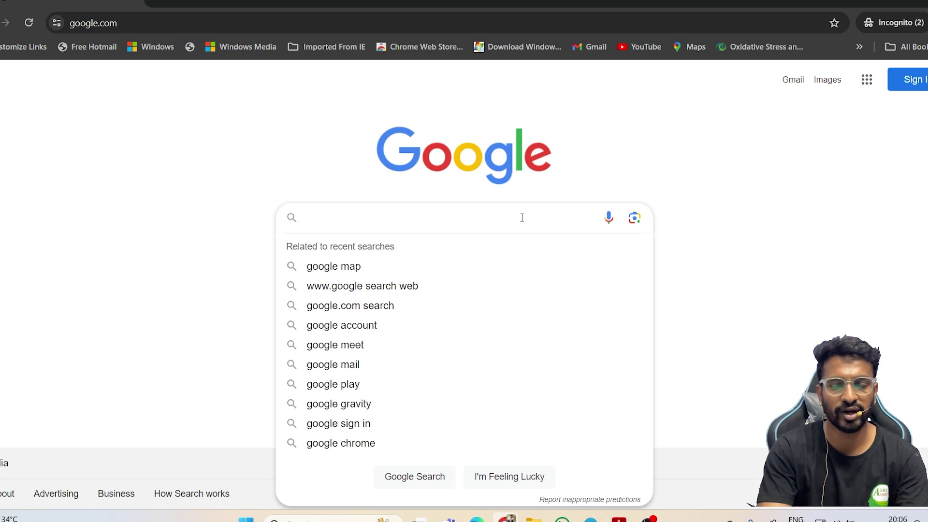
text(exa)
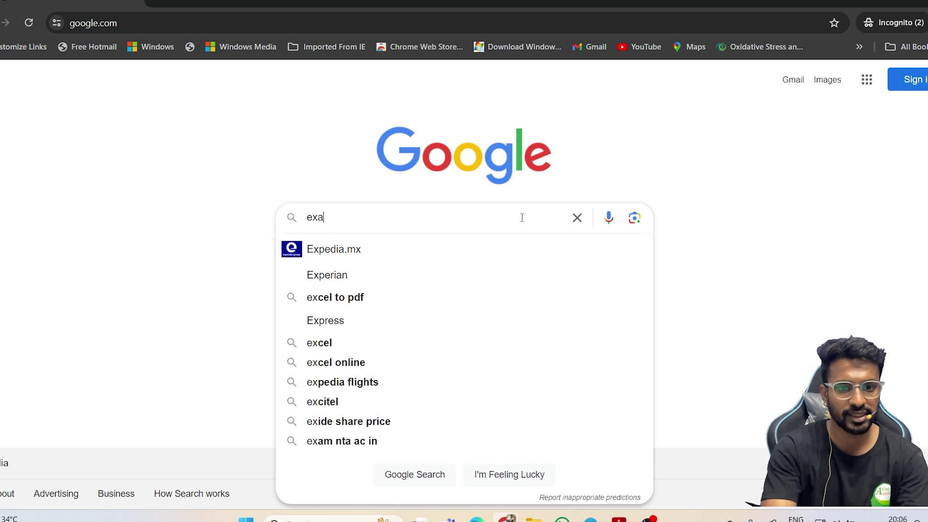
text(ms.nta)
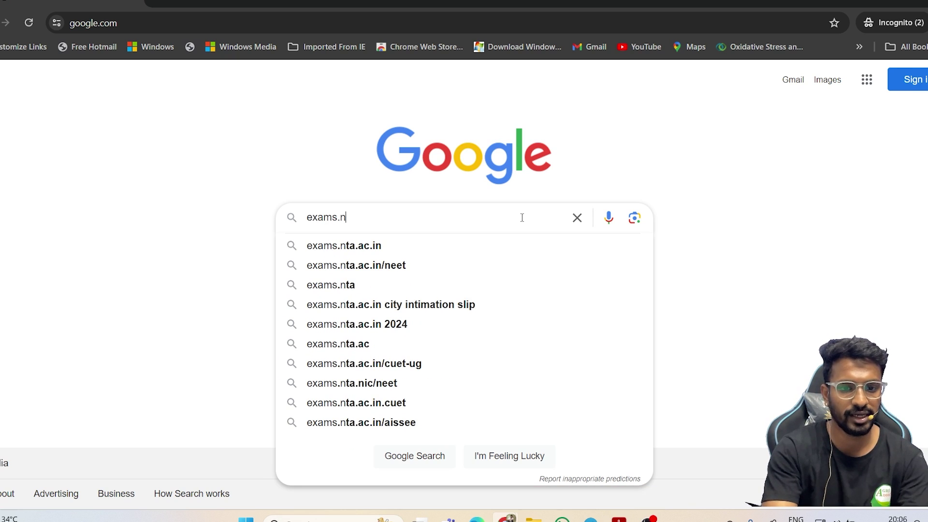
key(BackSpace)
text(ta)
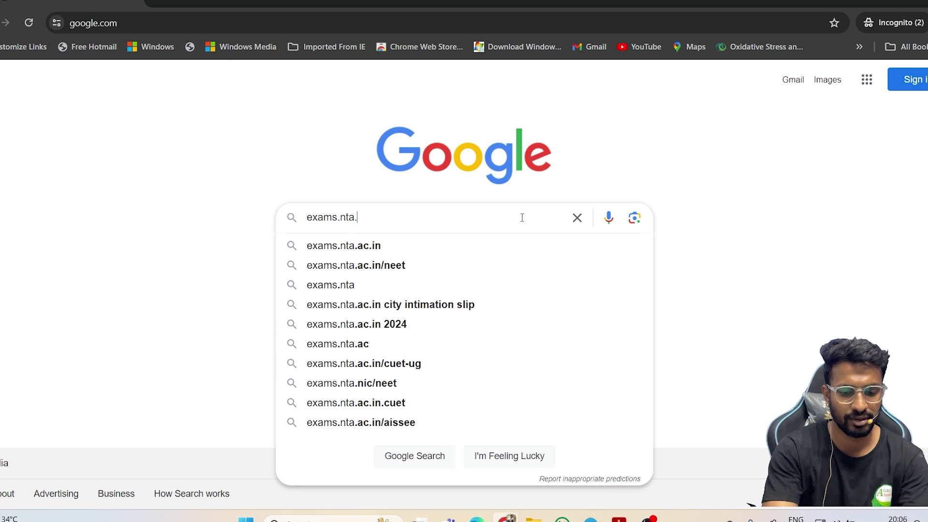
text(.ac.in/icar)
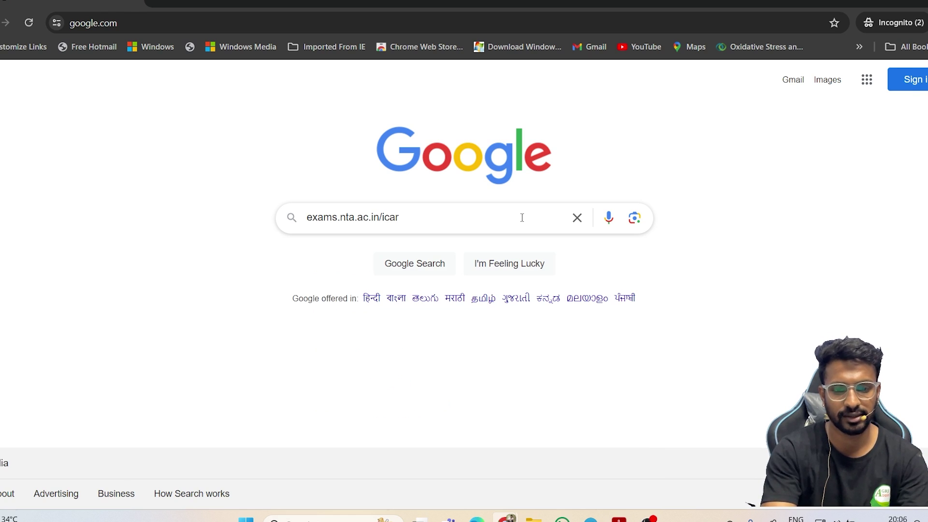
key(Return)
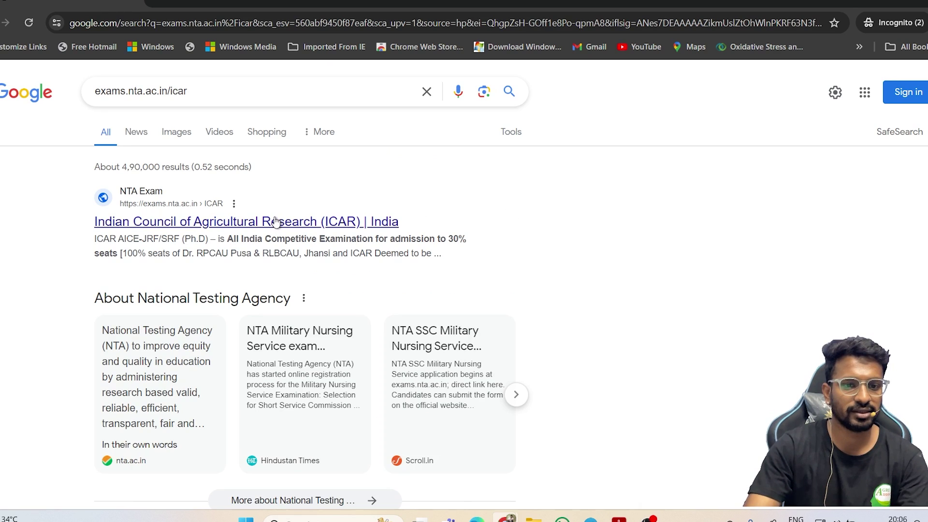
click(275, 221)
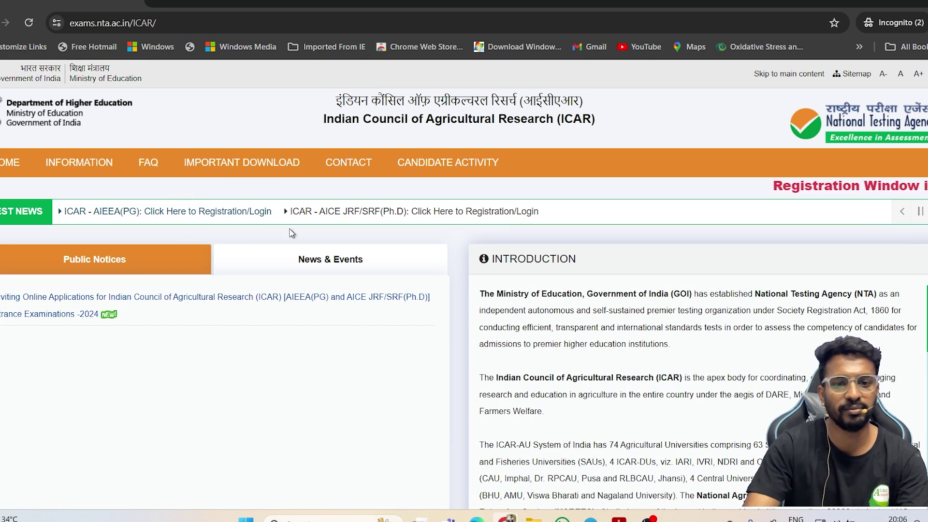
Step: Open the AIEEA(PG) registration/login page from the news ticker and select the Application No field
click(215, 218)
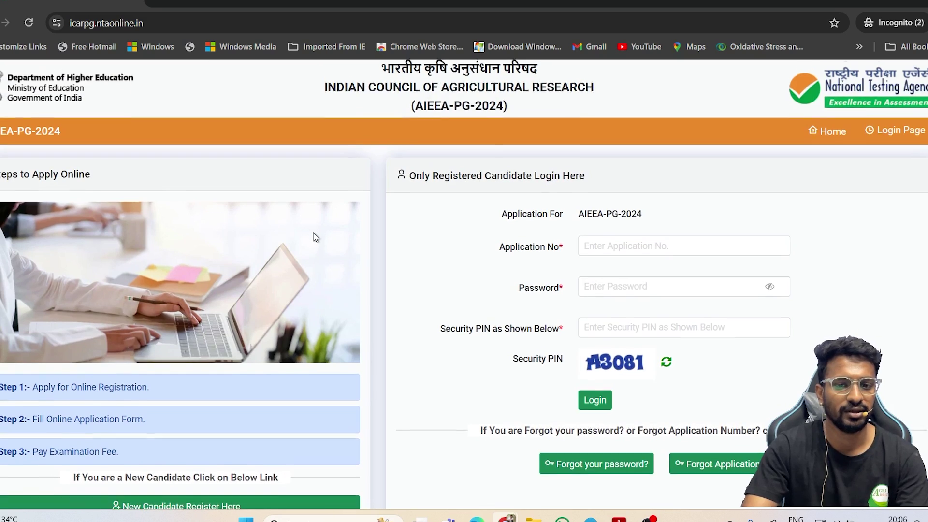
scroll(315, 237, down, 1)
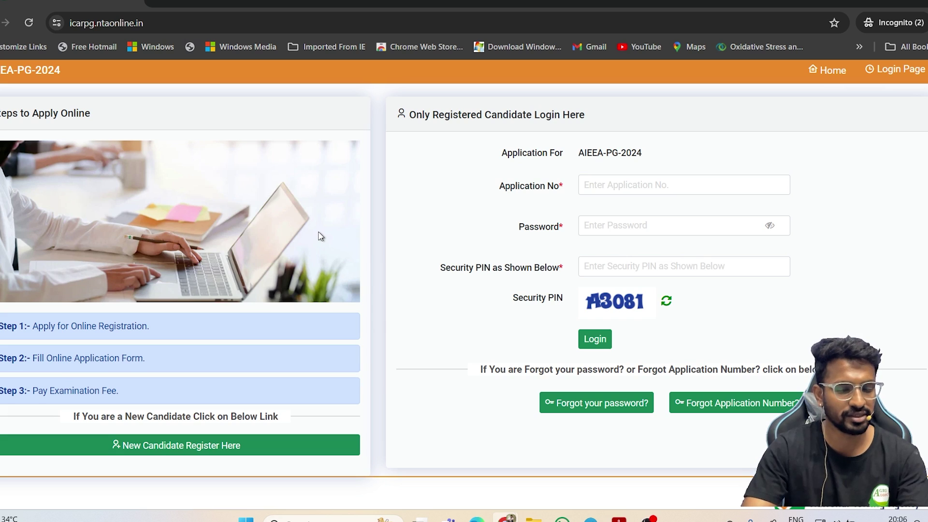
click(601, 179)
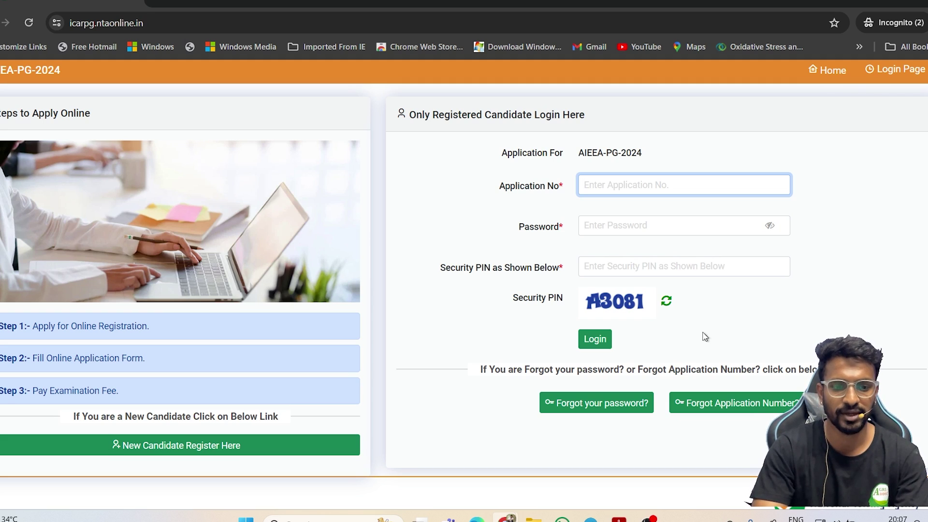
Step: From new candidate registration, open IB-ICAR-AIEEA-PG-2024.pdf and scroll through the bulletin
click(275, 451)
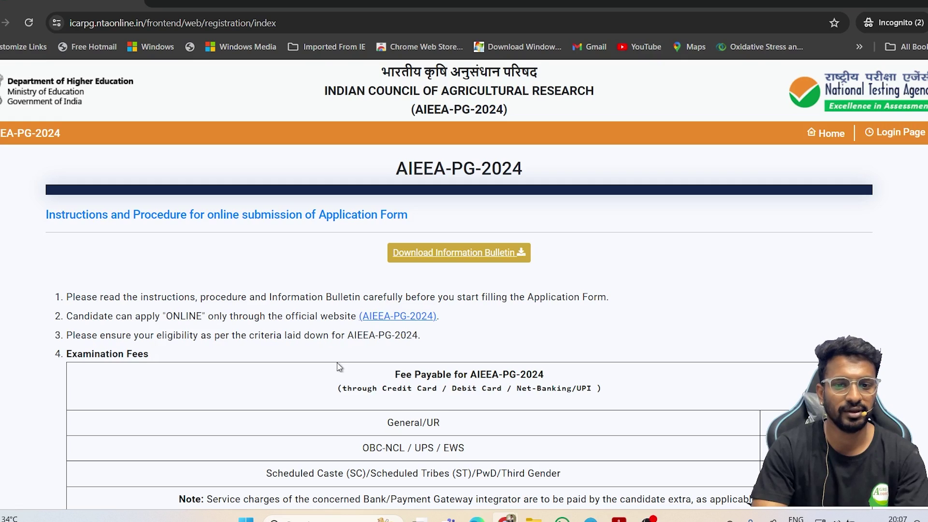
click(456, 261)
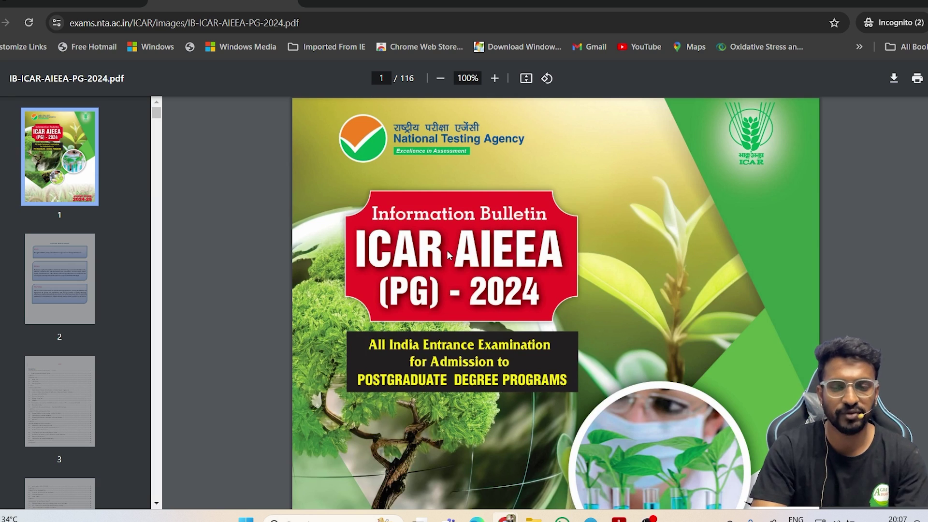
scroll(447, 250, down, 1)
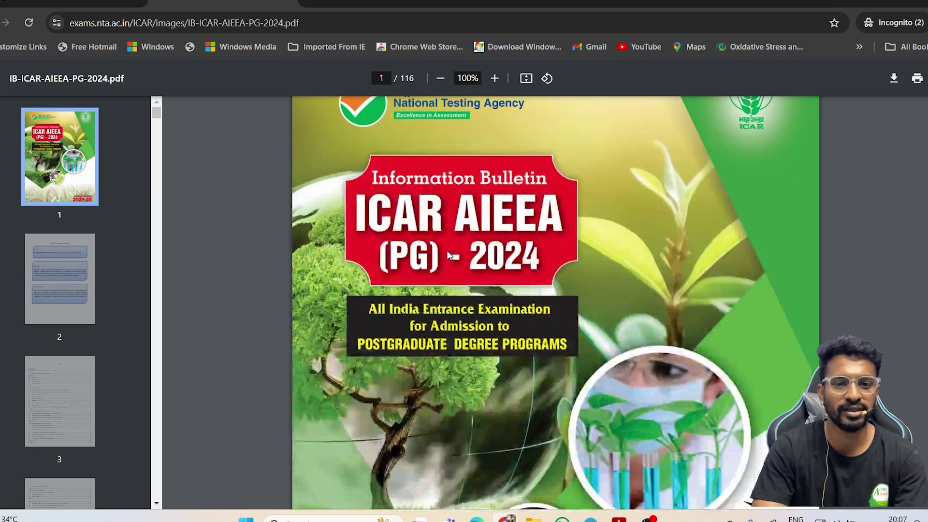
scroll(448, 254, down, 2)
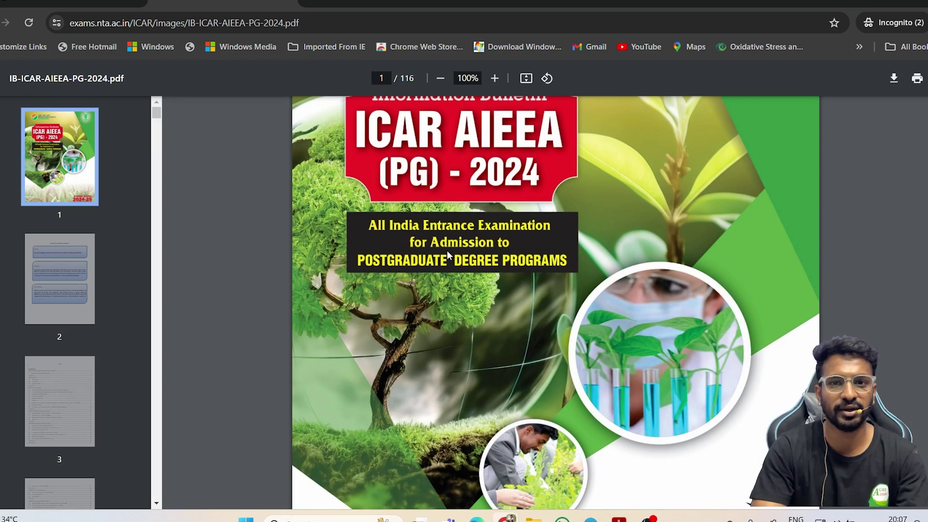
scroll(447, 254, down, 2)
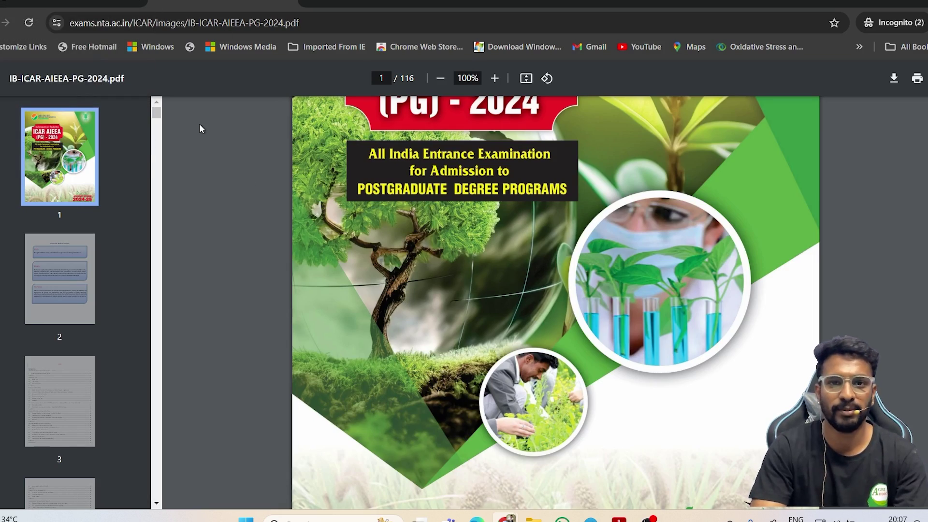
Step: Back on the registration instructions, tick the declaration of having read the Information Bulletin
click(73, 4)
scroll(397, 287, down, 6)
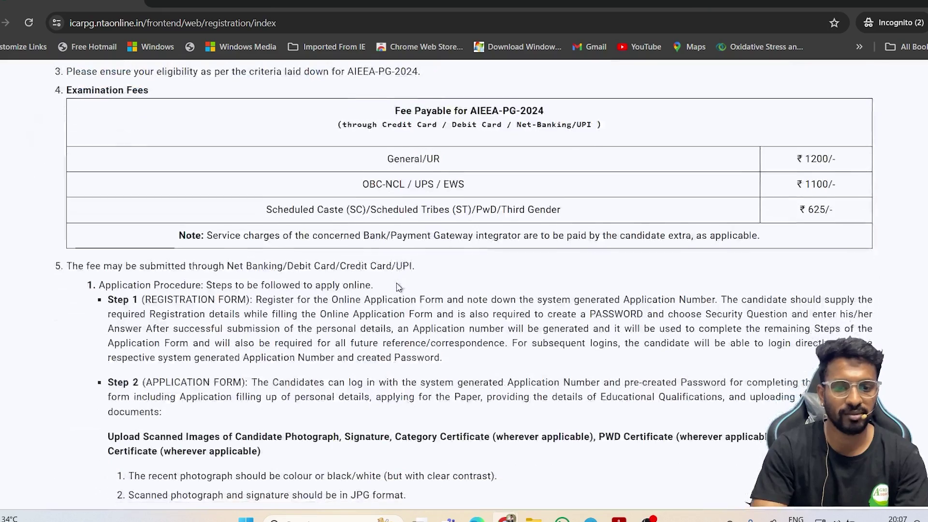
scroll(485, 247, up, 3)
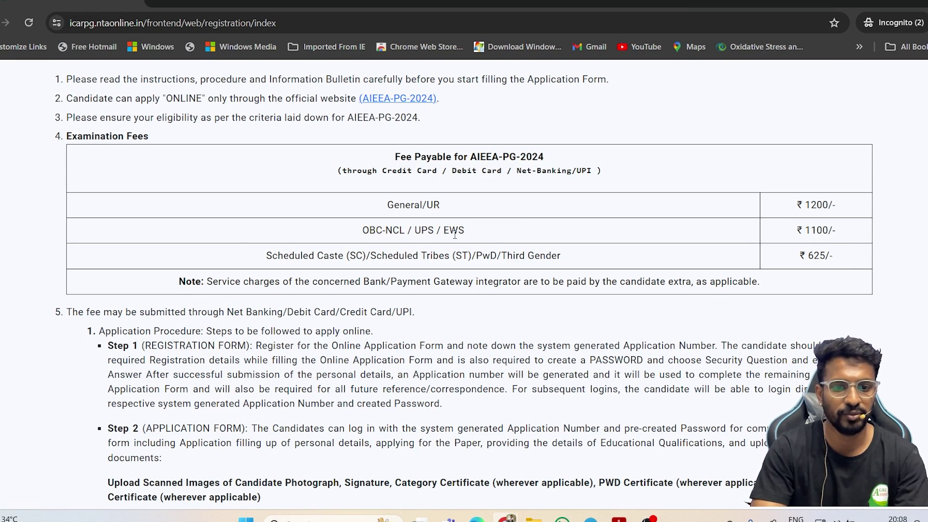
scroll(612, 253, down, 1)
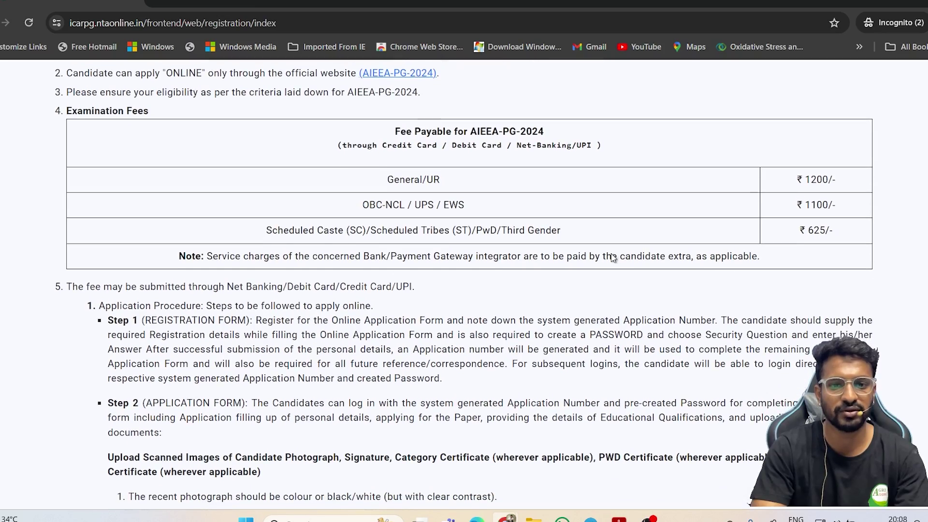
scroll(612, 253, down, 1)
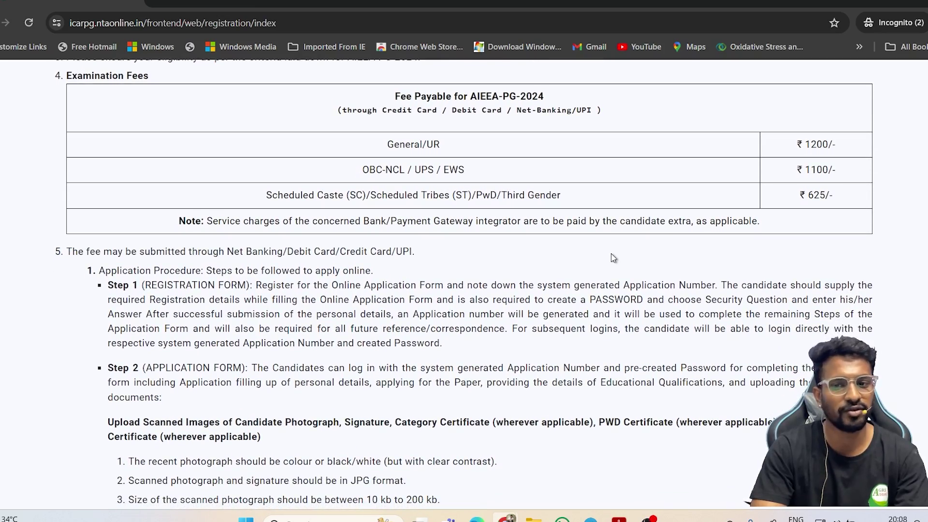
scroll(613, 257, down, 10)
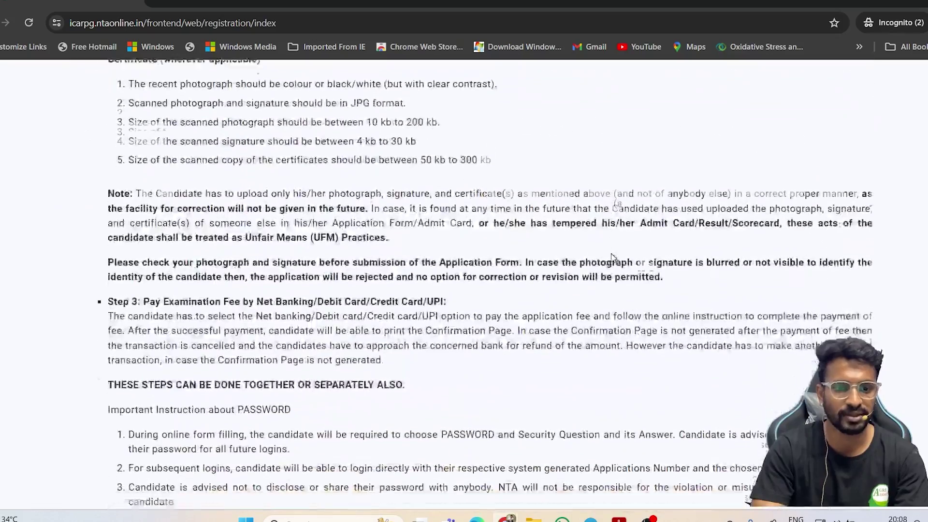
scroll(612, 253, down, 6)
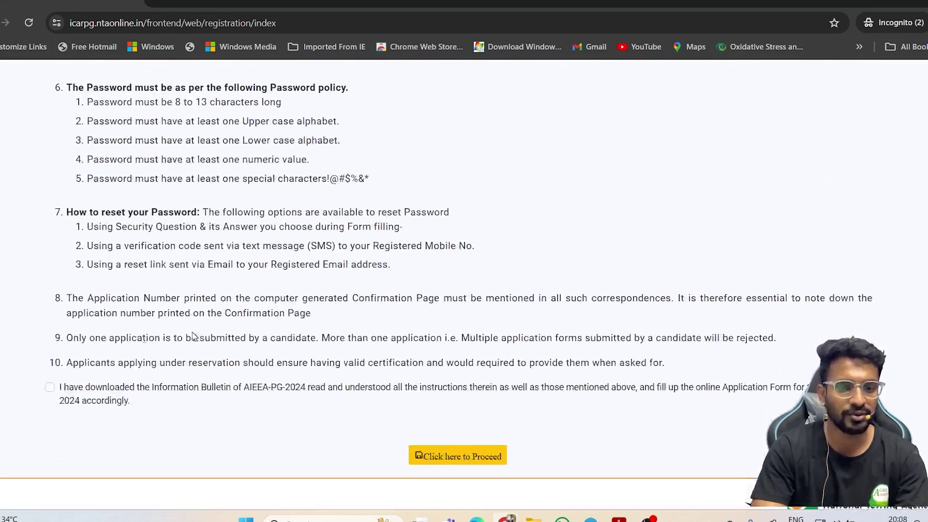
click(50, 387)
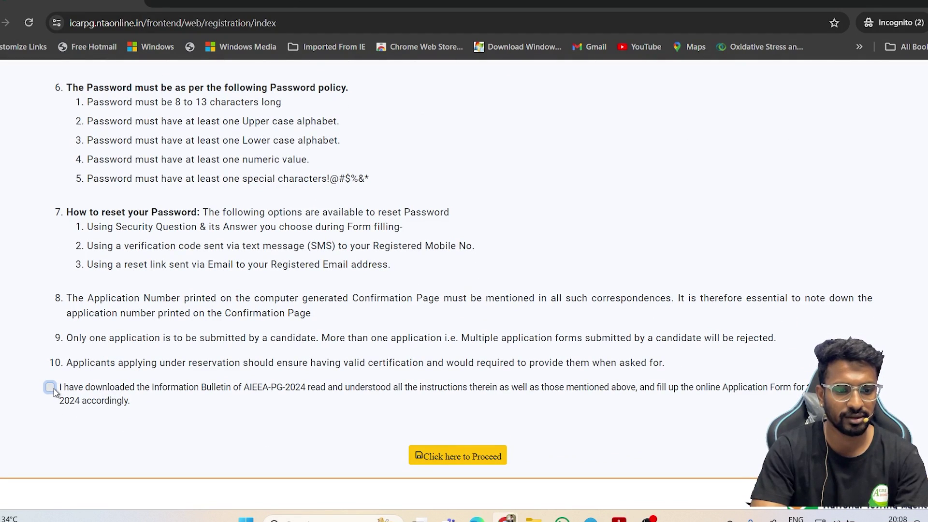
click(438, 463)
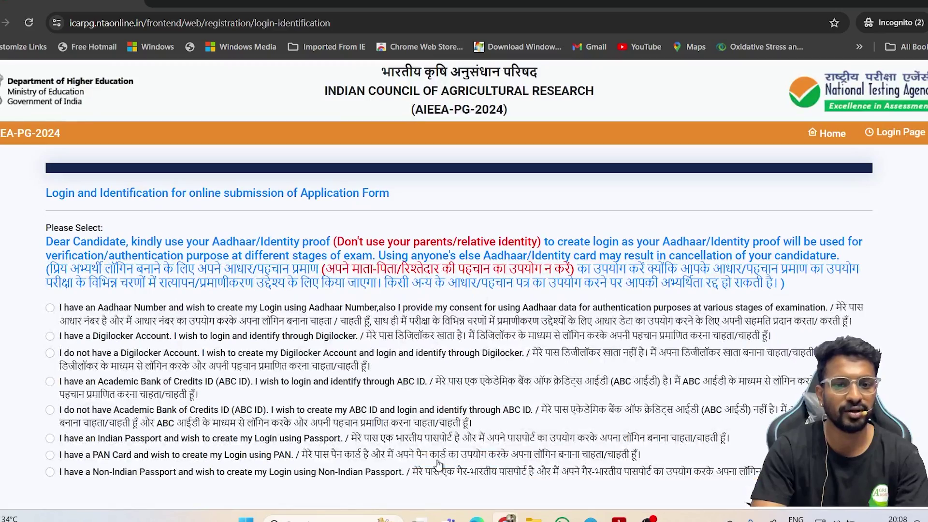
scroll(438, 464, down, 1)
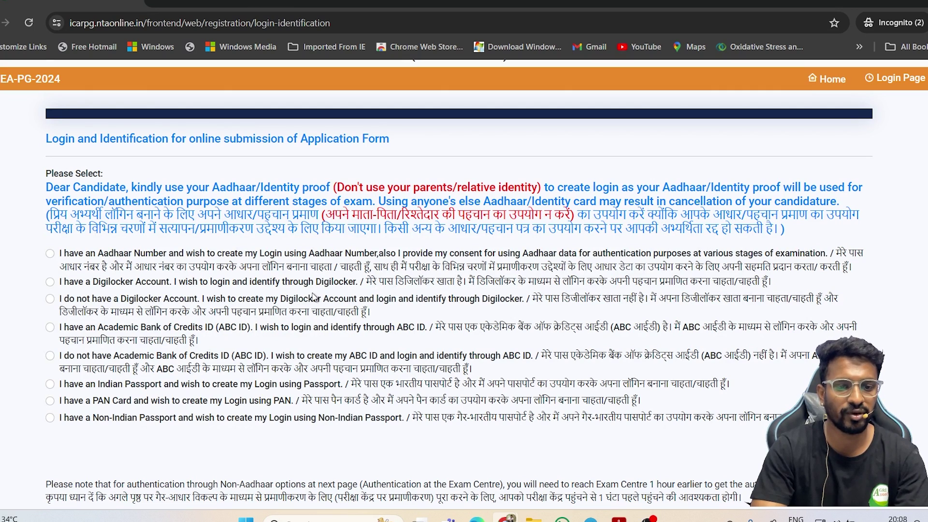
click(51, 253)
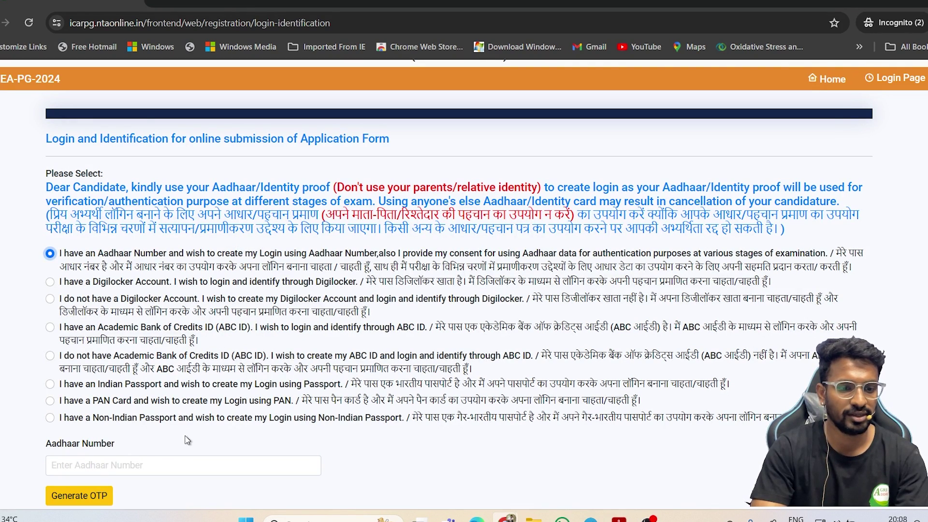
click(174, 466)
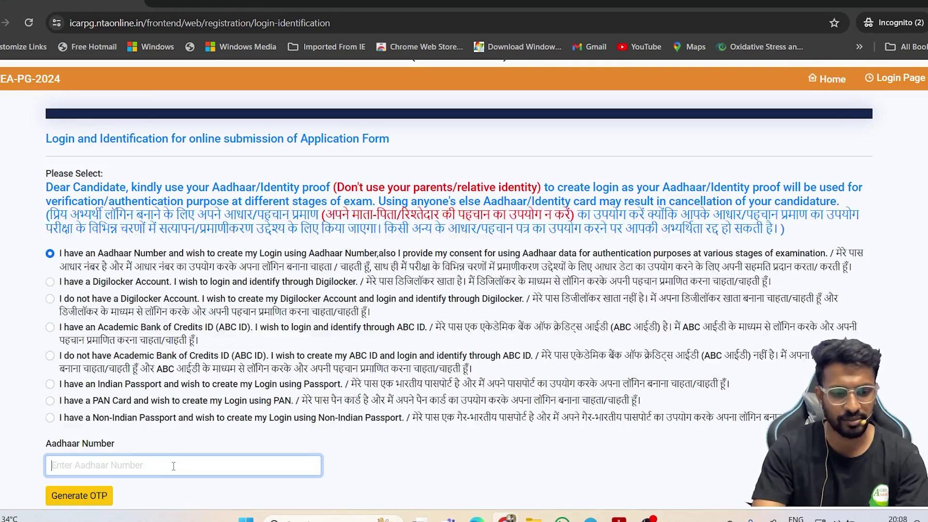
scroll(174, 468, down, 1)
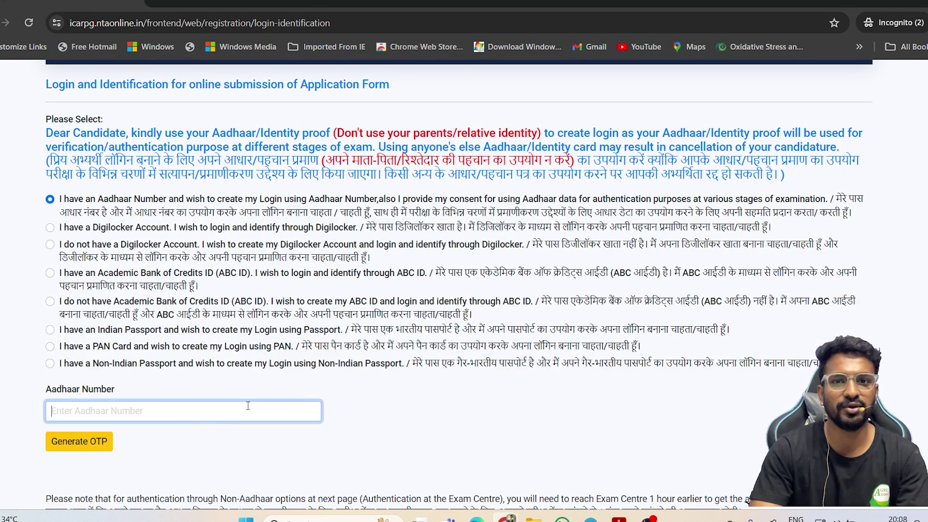
scroll(155, 154, up, 3)
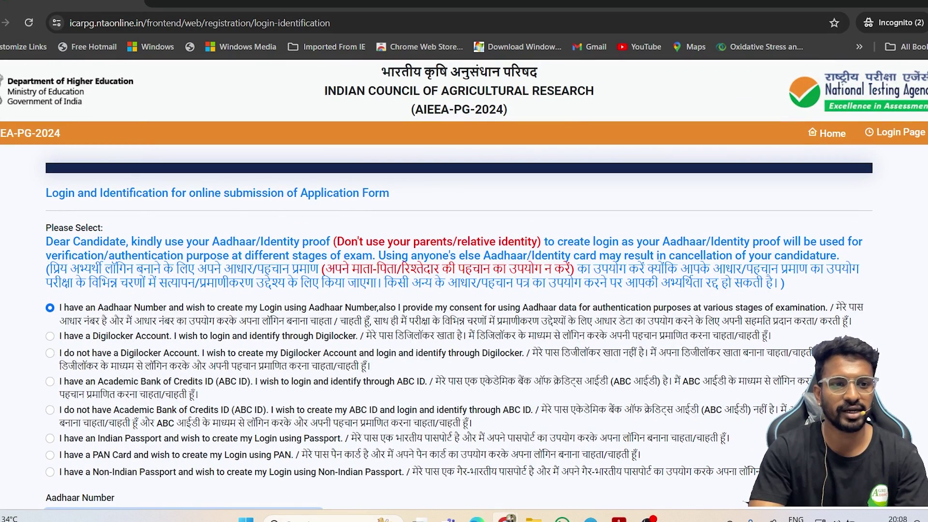
click(1, 22)
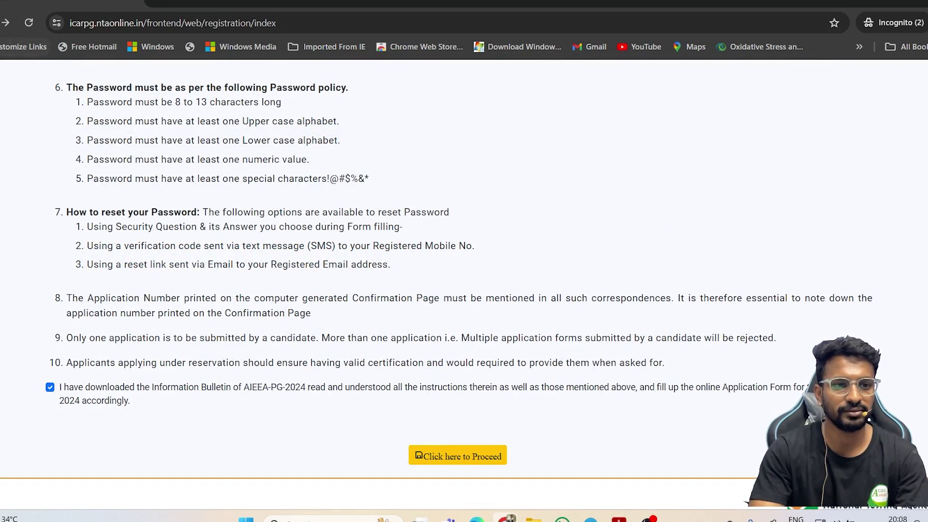
Step: On the login page, enter the application number, the saved account password and the security PIN
click(0, 23)
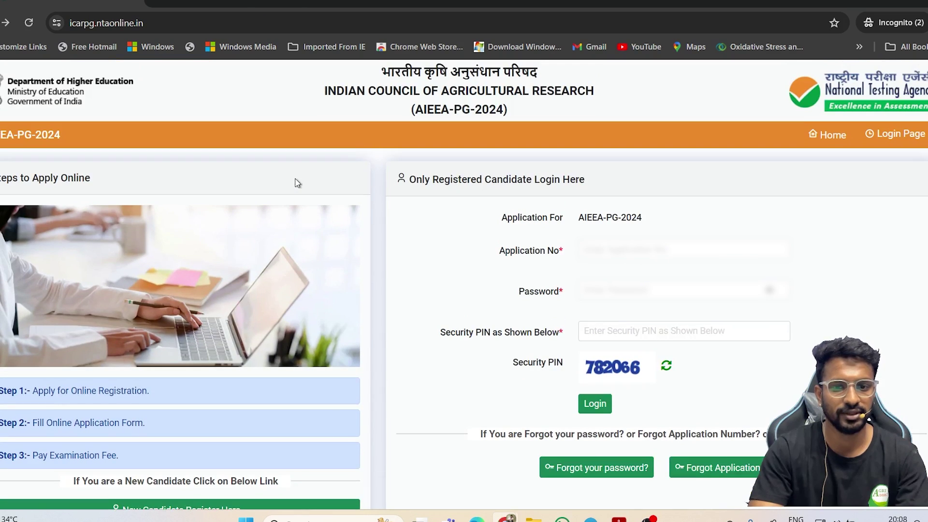
click(643, 250)
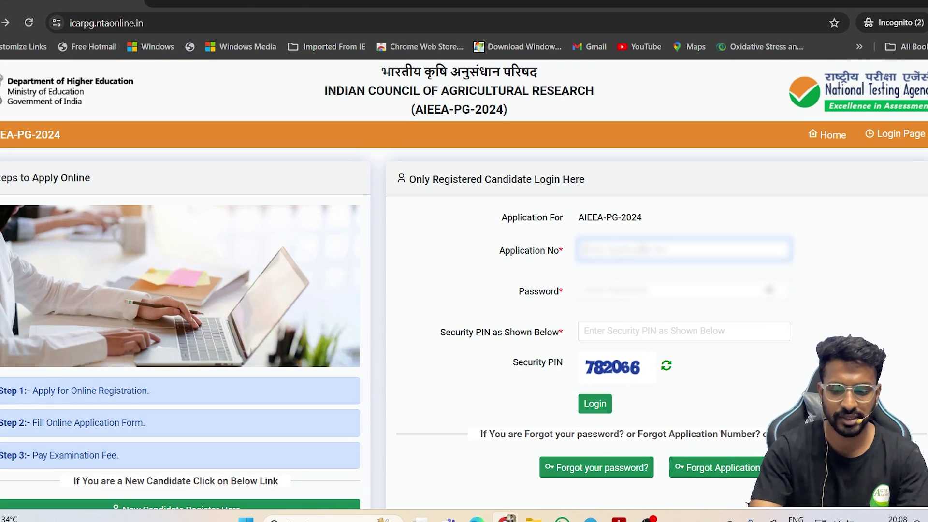
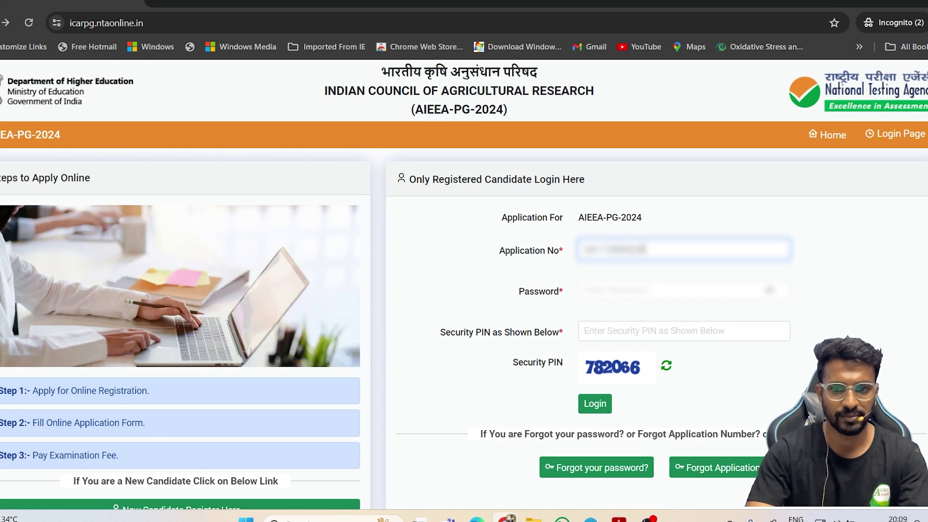
key(Tab)
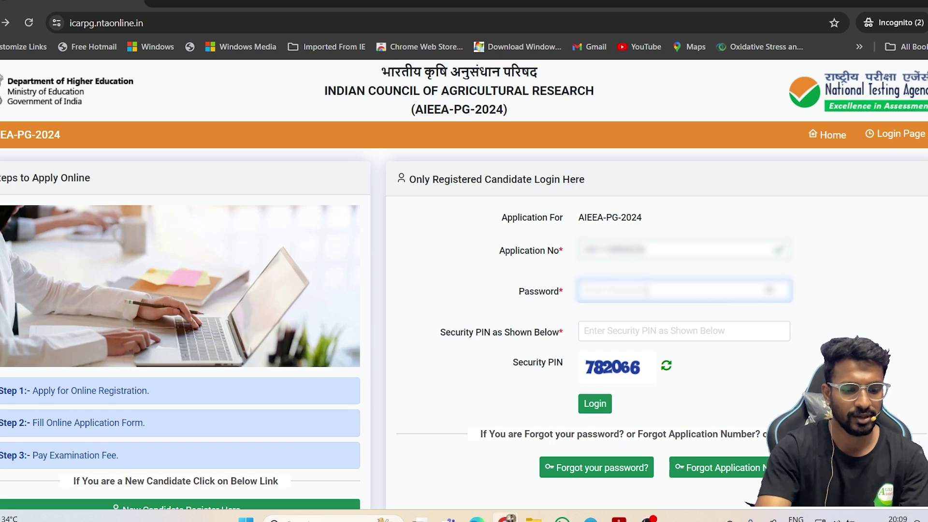
key(ctrl+v)
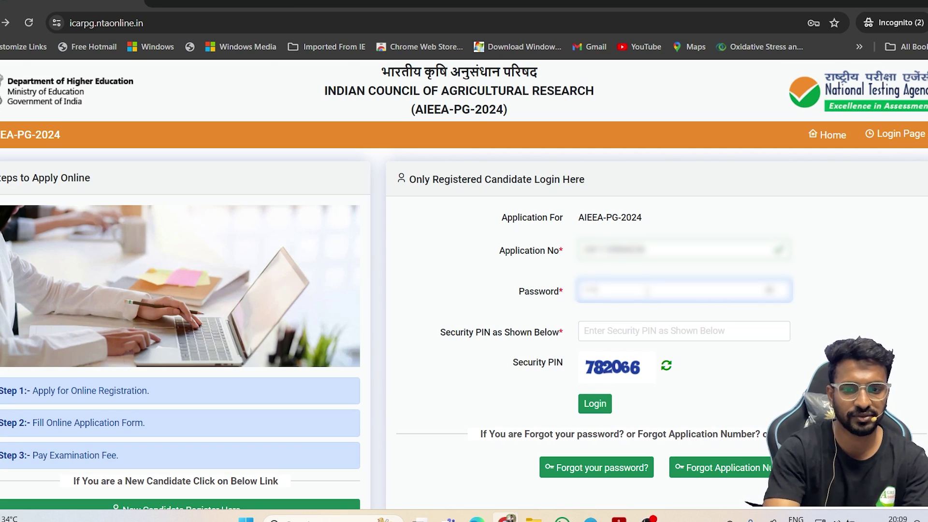
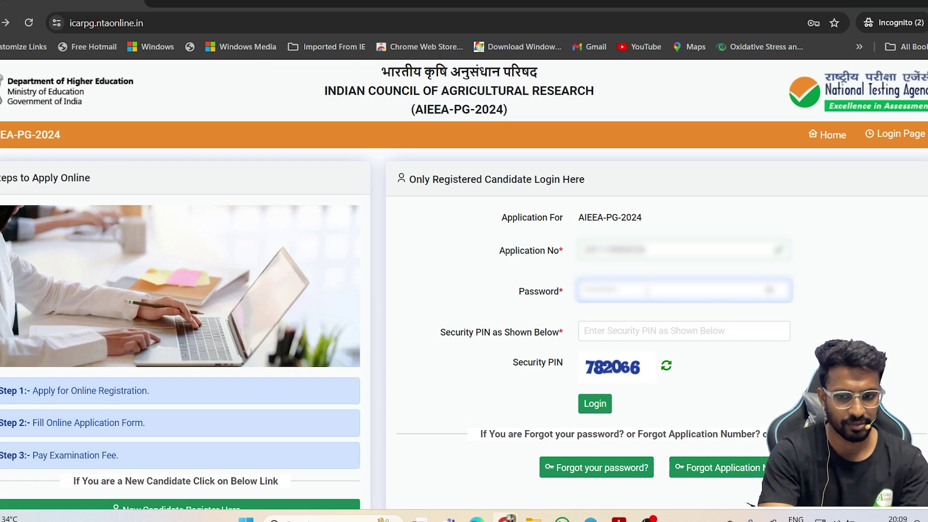
click(639, 323)
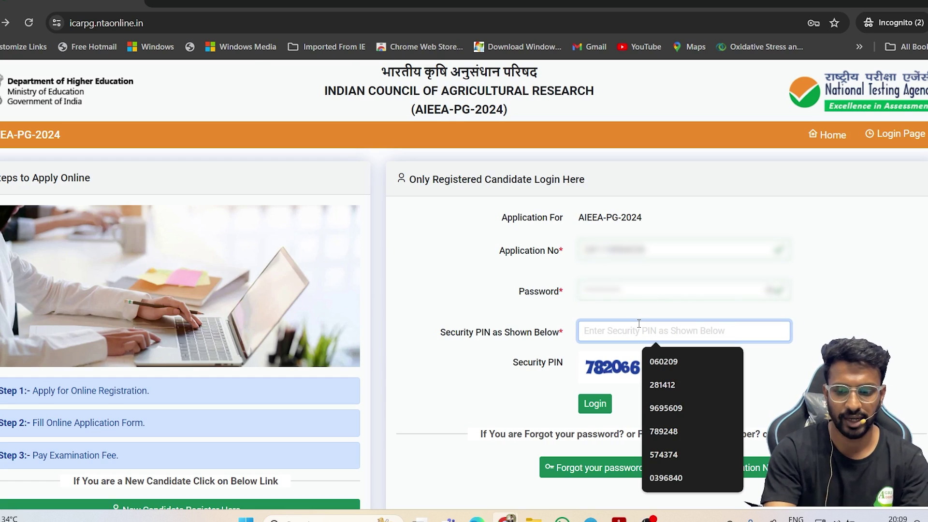
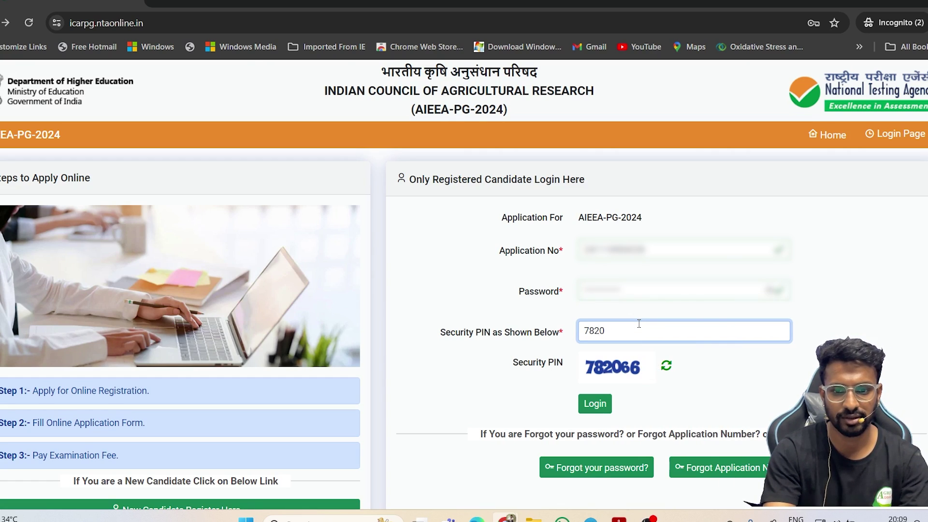
Step: Log in and scroll the dashboard down to the Complete Application Form button
click(588, 410)
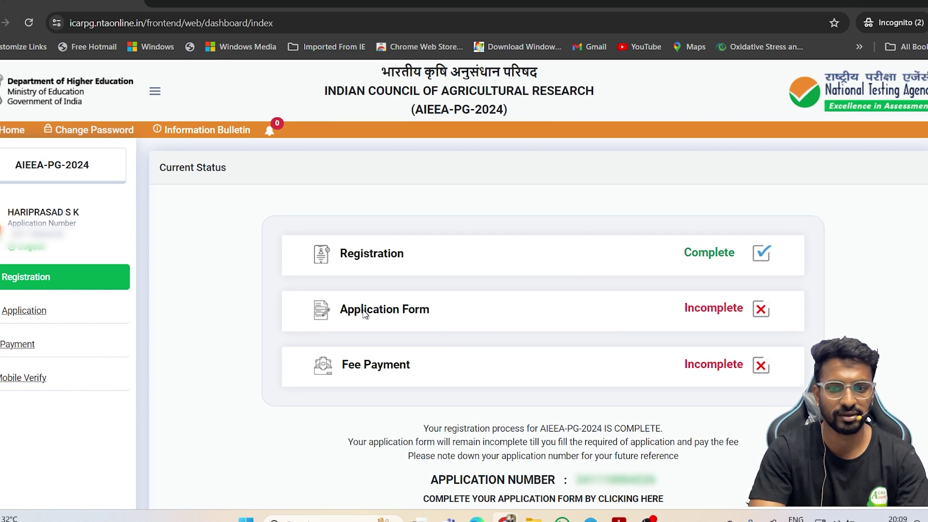
scroll(712, 312, down, 3)
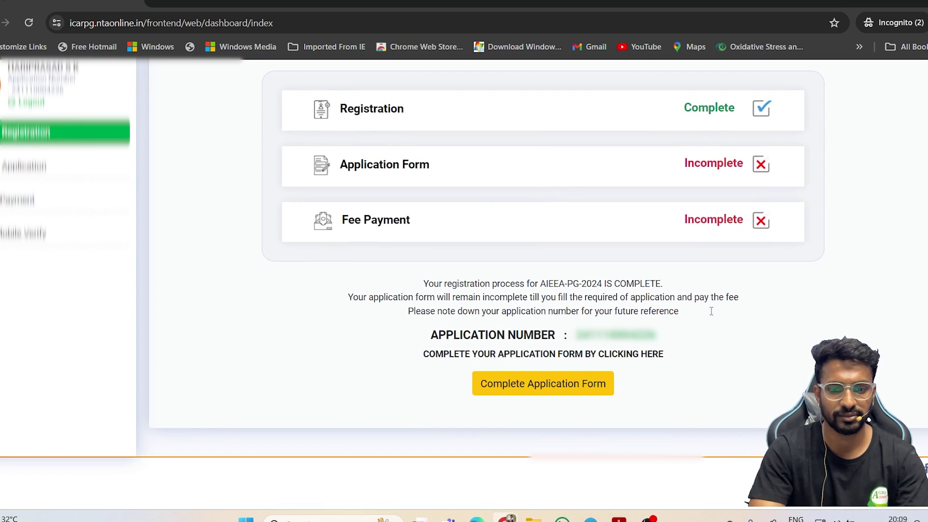
Step: Open Complete Application Form and expand the graduation Passing Status dropdown
click(542, 386)
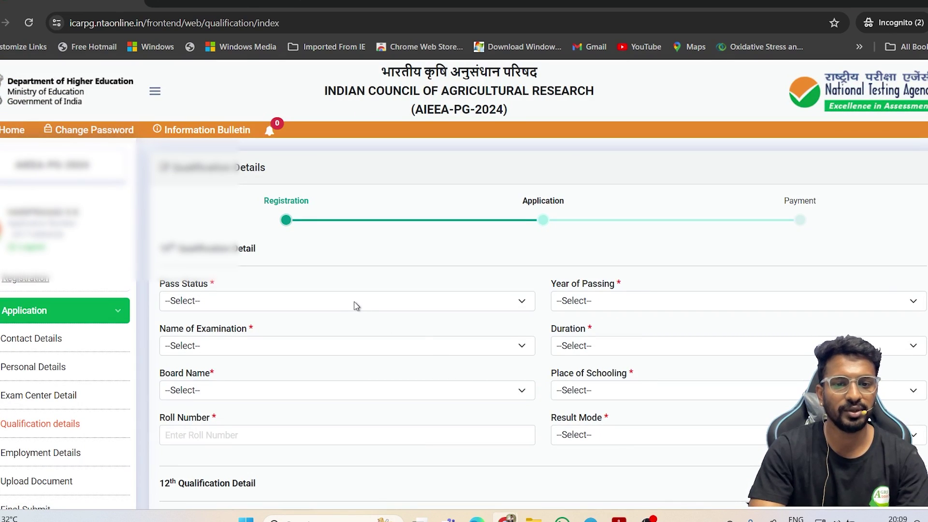
scroll(356, 305, down, 2)
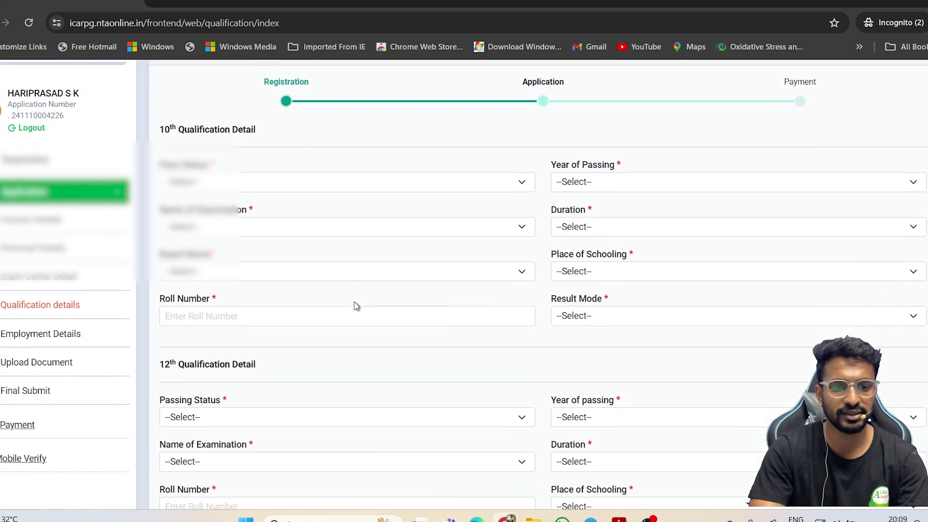
scroll(356, 305, up, 1)
scroll(300, 244, down, 10)
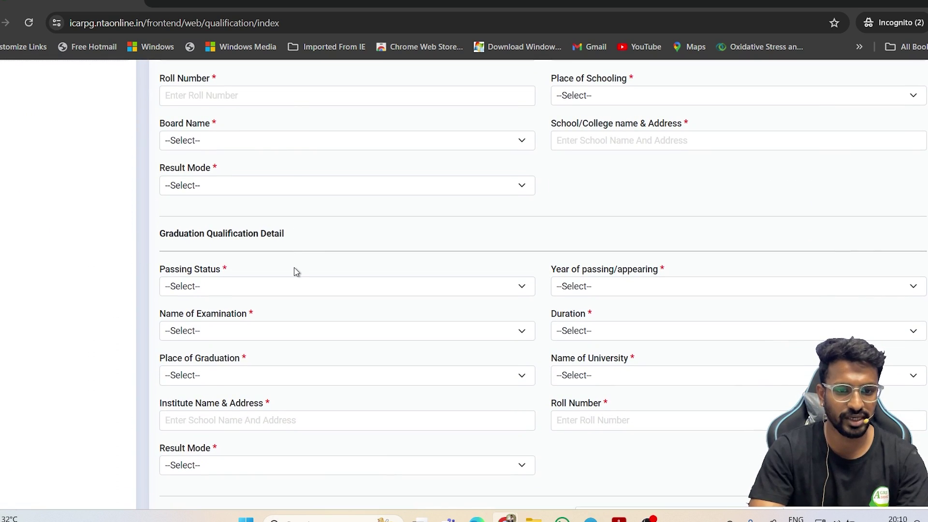
scroll(294, 272, down, 1)
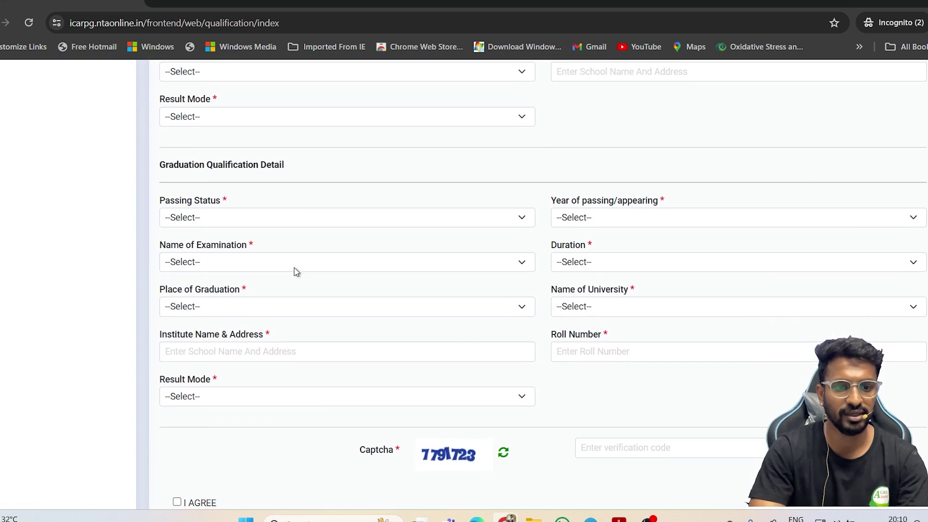
click(294, 219)
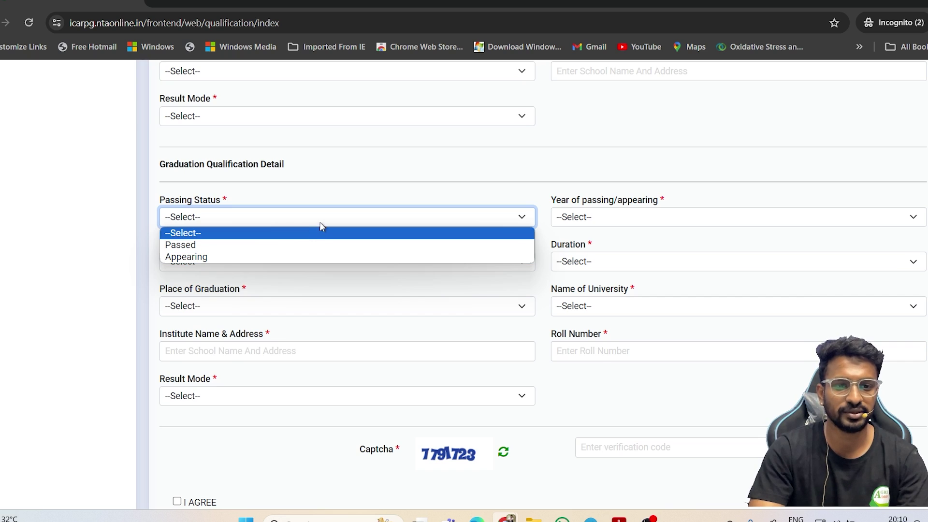
key(Escape)
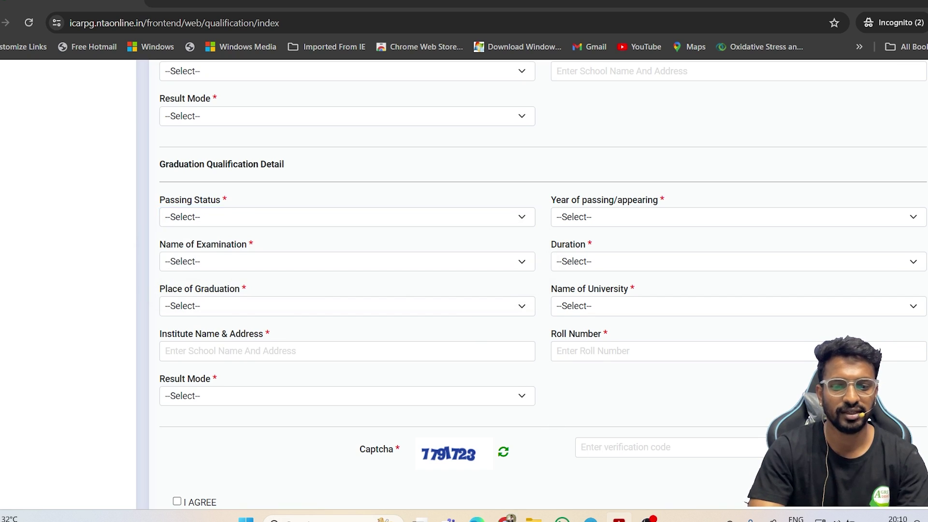
key(alt+Tab)
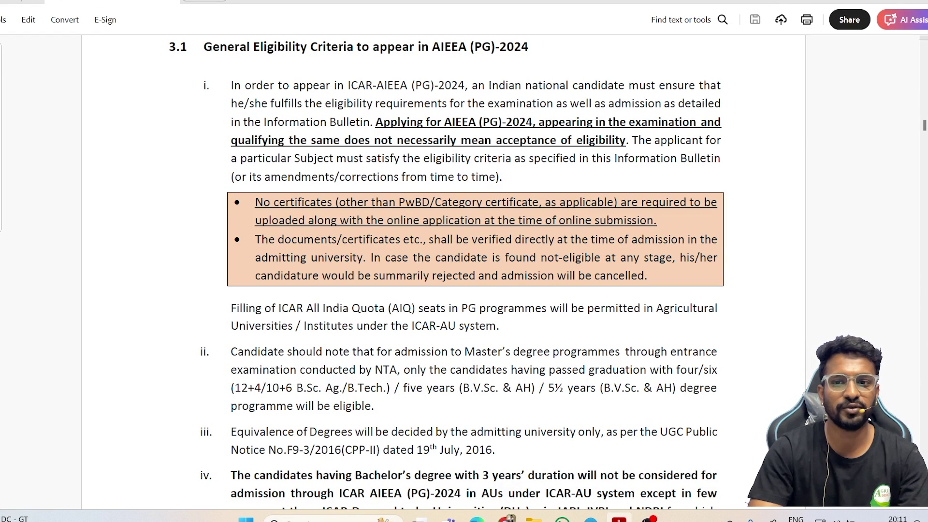
key(alt+Tab)
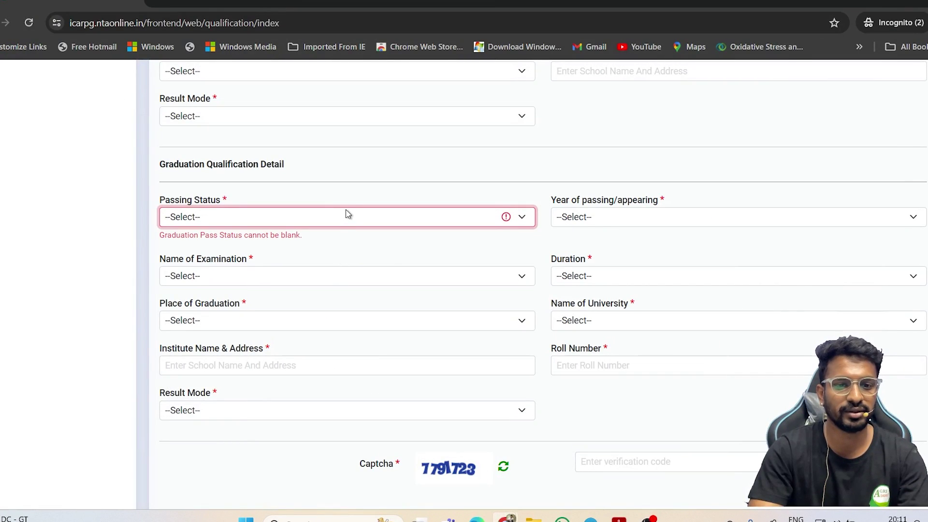
Step: Set graduation to Appearing, 2024, Under Graduation or equivalent, 10+2+4 Years, Urban
click(347, 216)
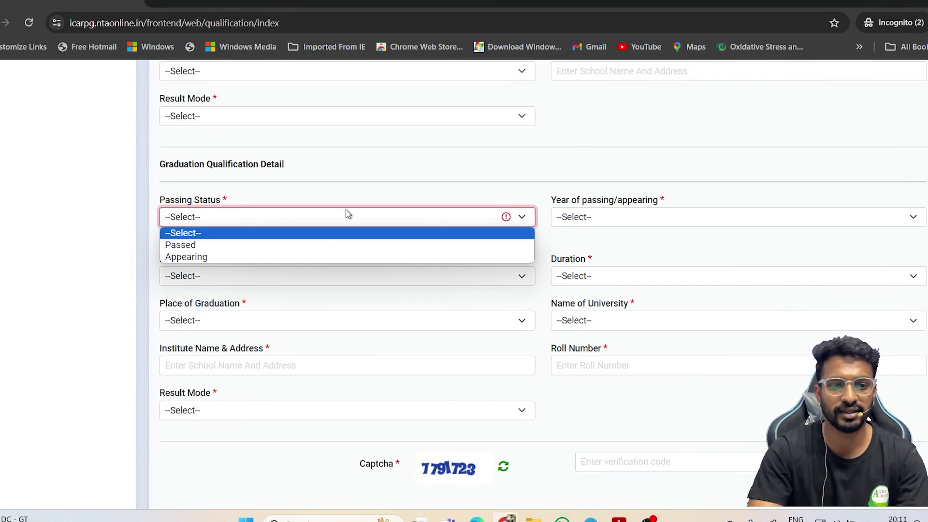
click(305, 256)
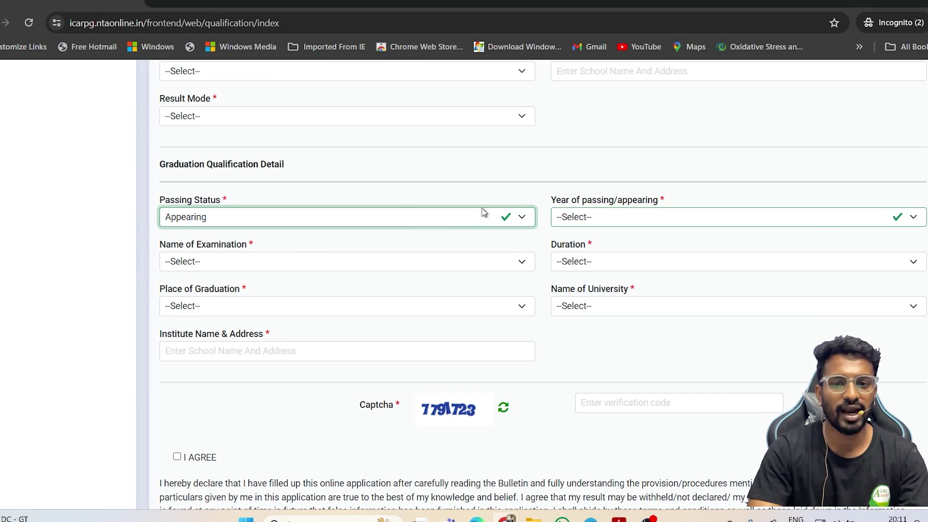
click(571, 216)
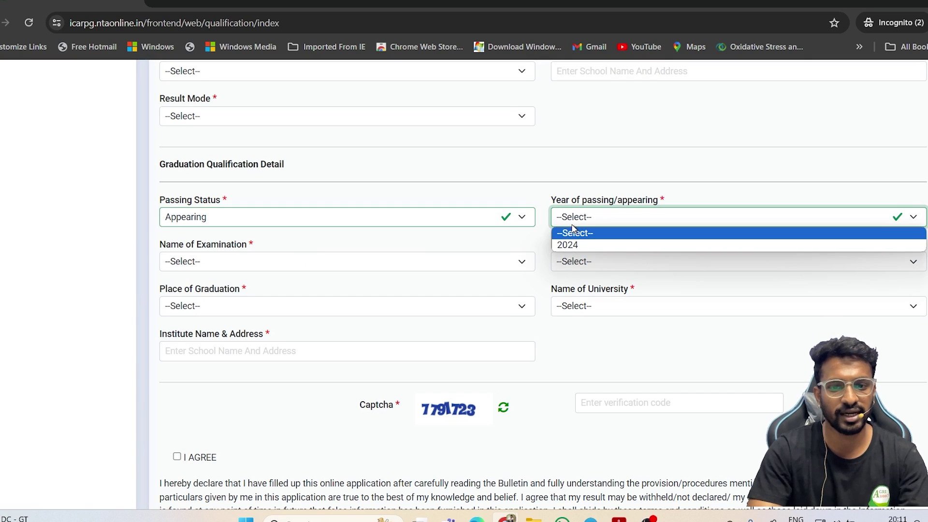
click(573, 245)
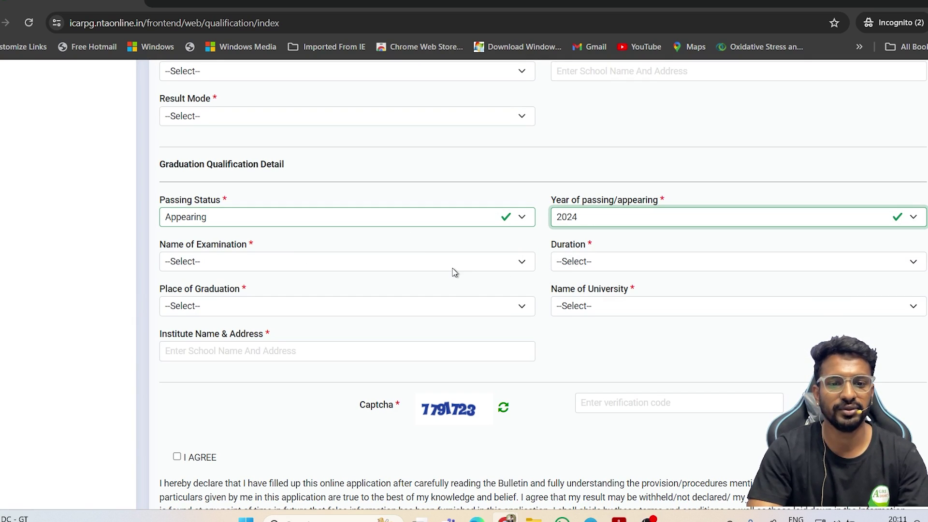
click(451, 265)
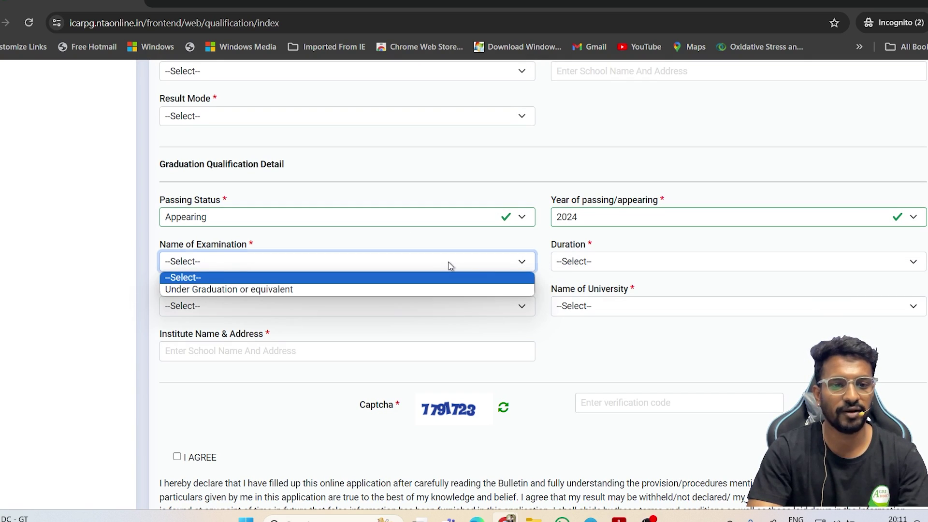
click(442, 289)
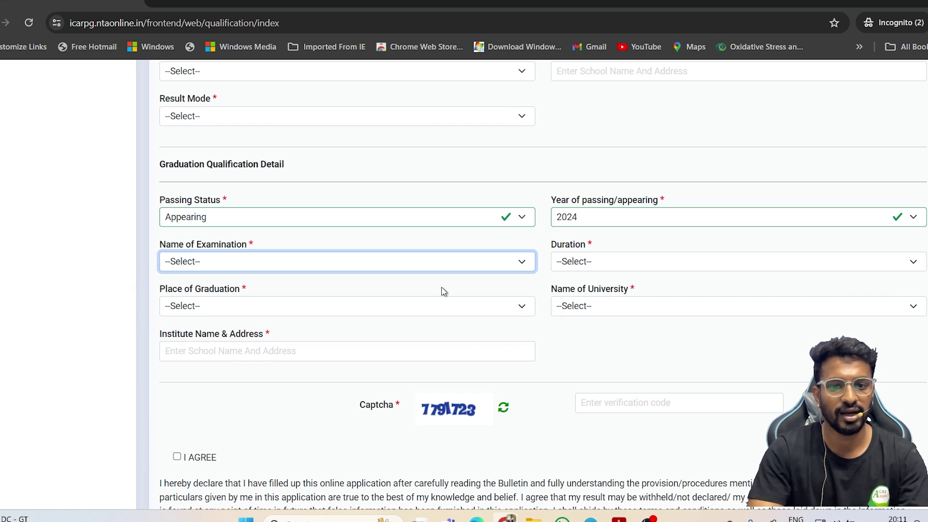
click(617, 262)
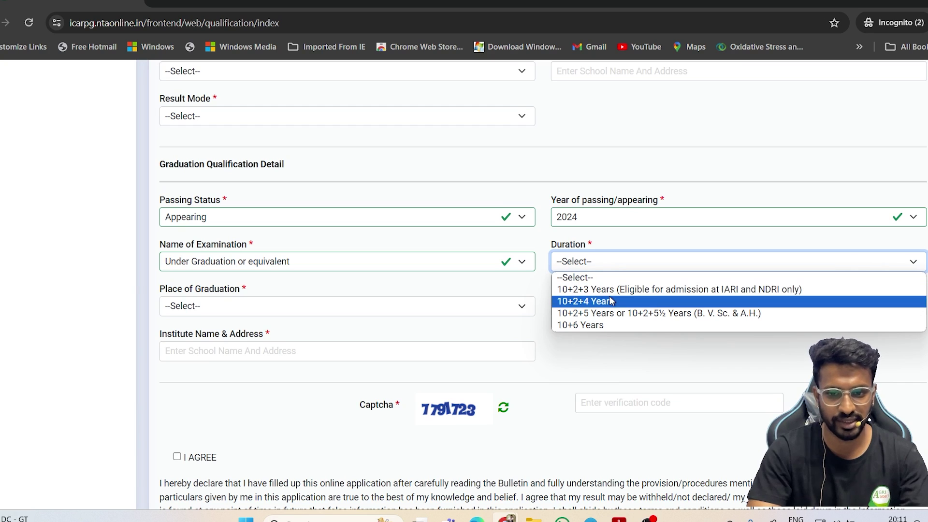
click(611, 301)
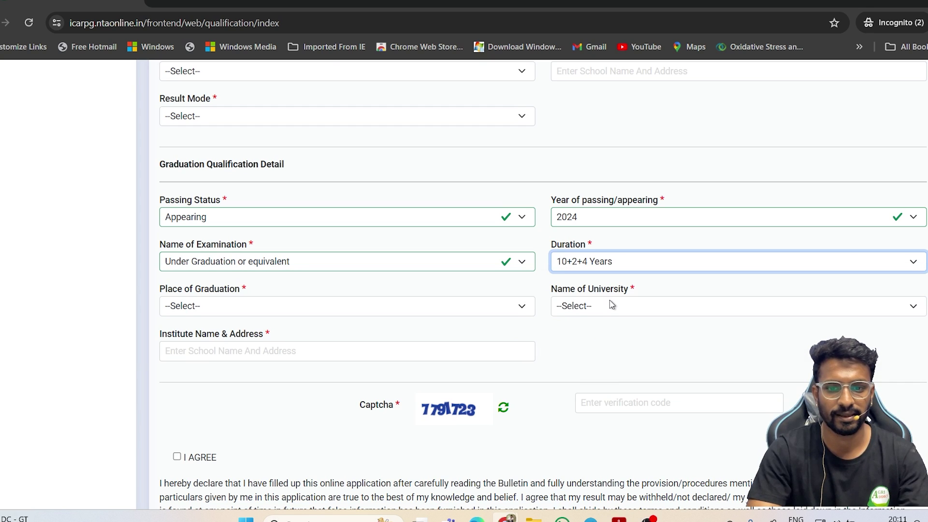
click(452, 308)
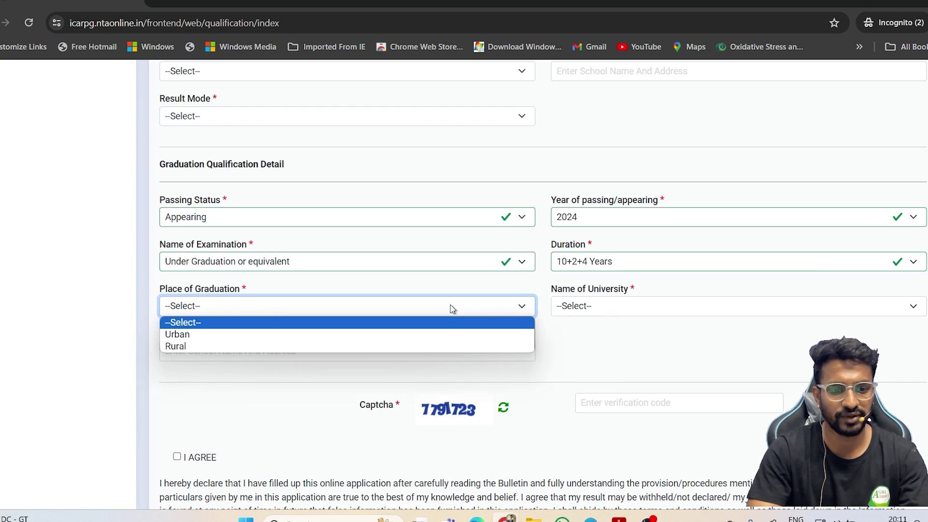
click(428, 336)
Step: Choose UNIVERSITY OF AGRICULTURAL SCIENCES, DHARWAD as the graduation university
click(599, 313)
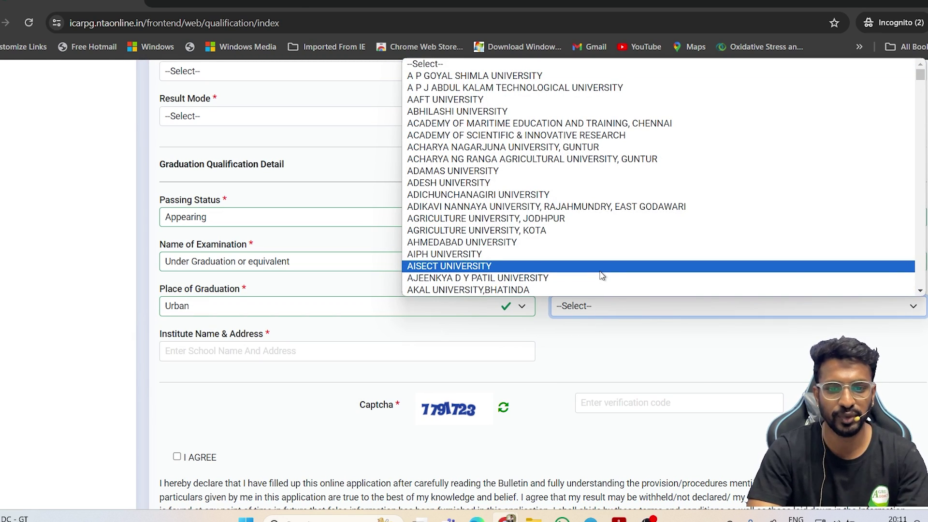
scroll(602, 274, down, 15)
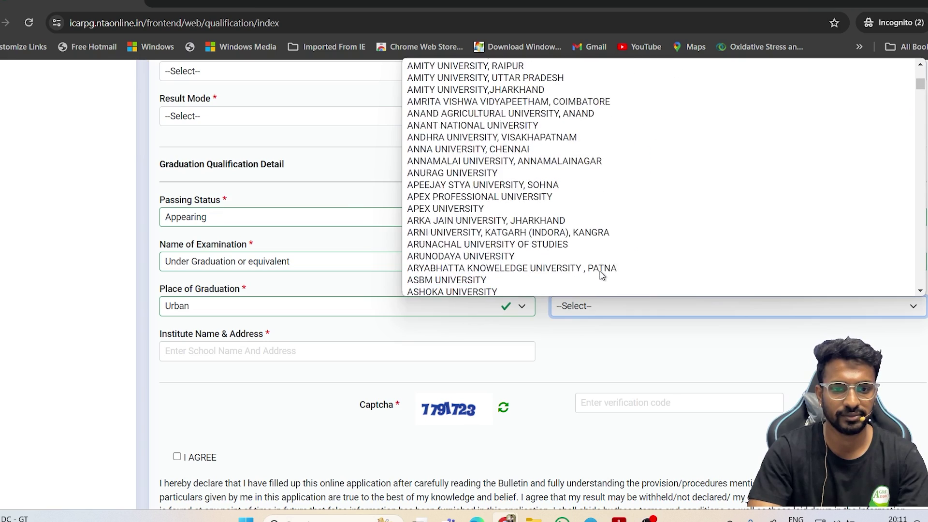
scroll(601, 274, down, 10)
key(d)
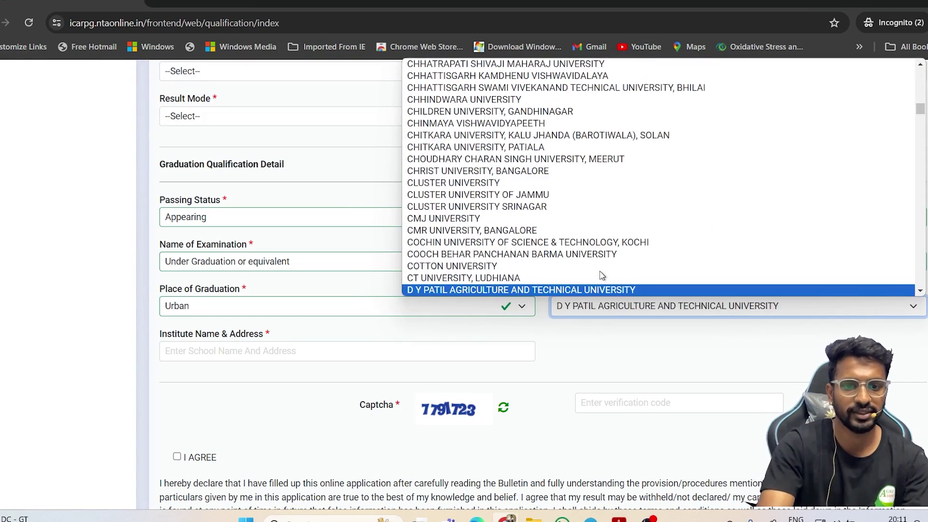
key(h)
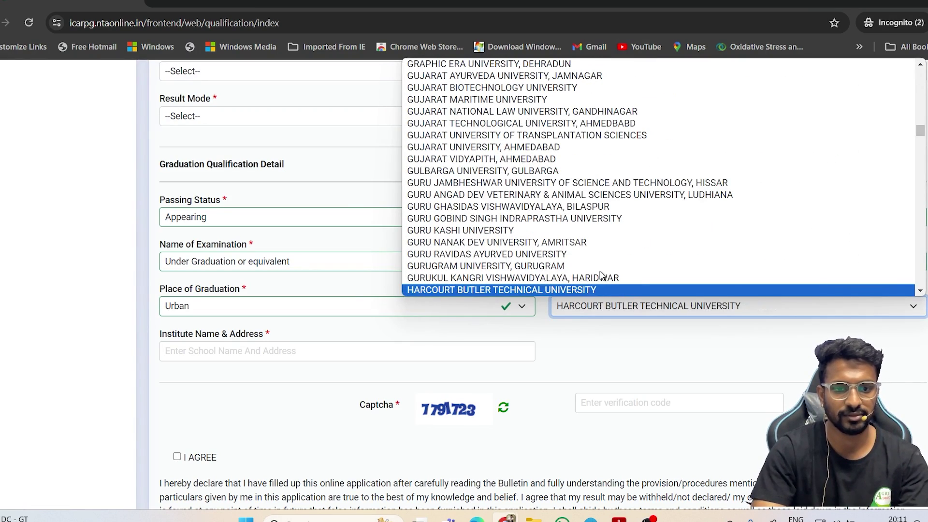
key(d)
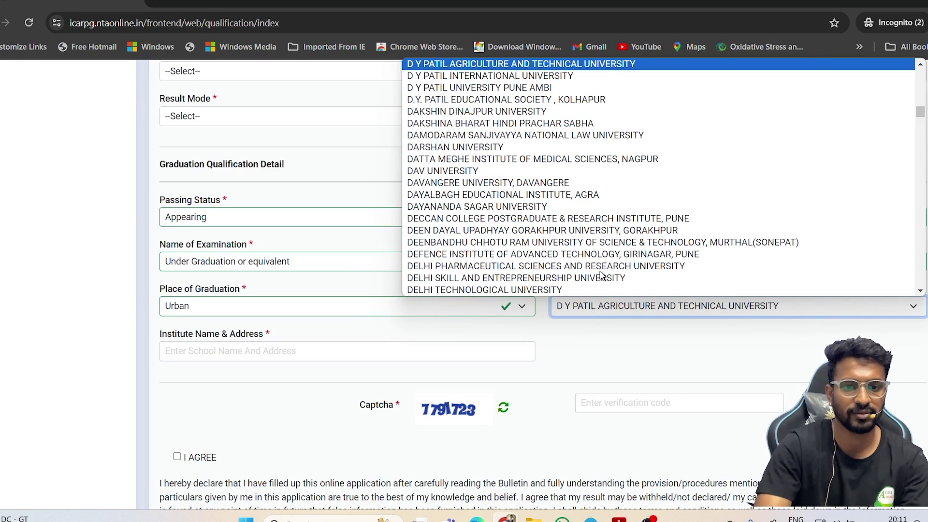
click(599, 243)
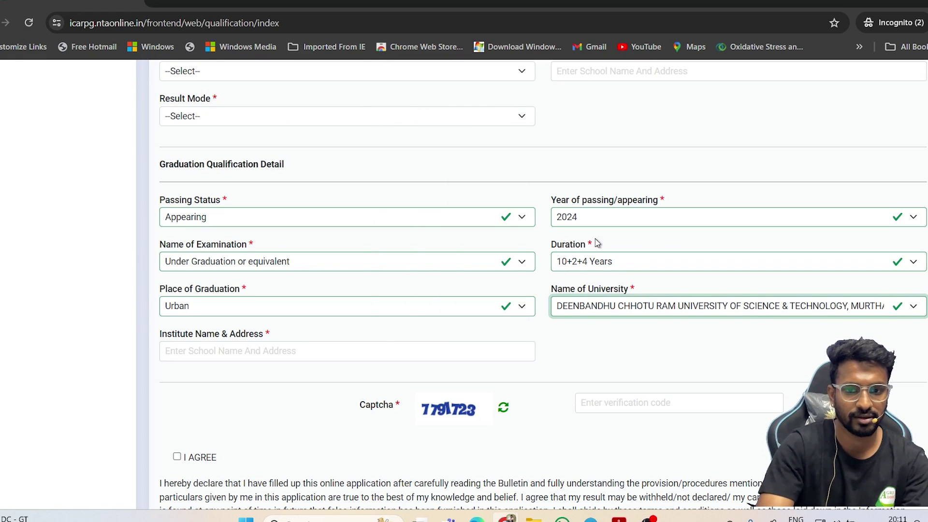
click(587, 315)
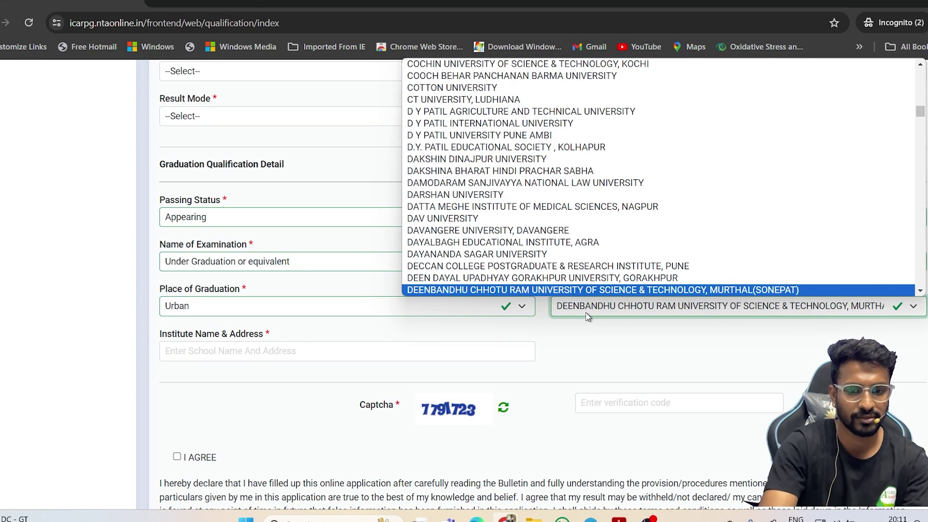
key(u)
scroll(592, 261, down, 2)
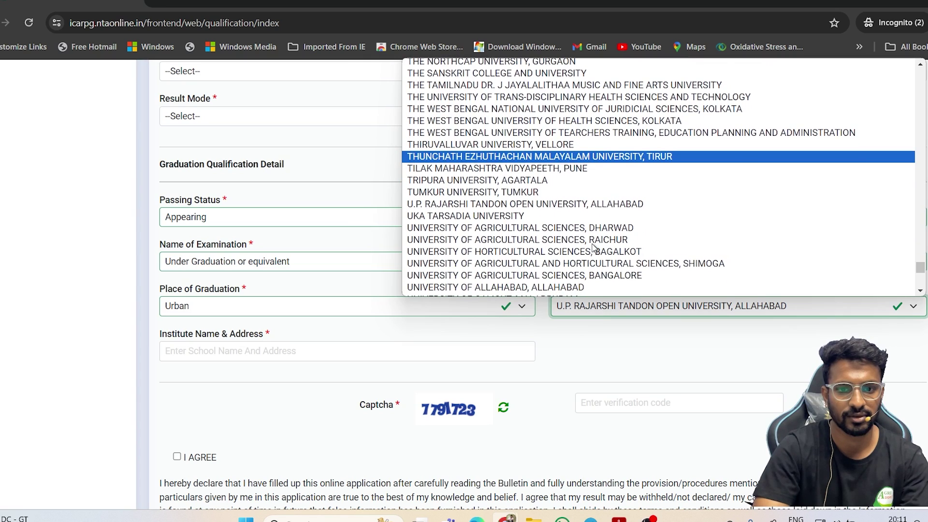
click(592, 213)
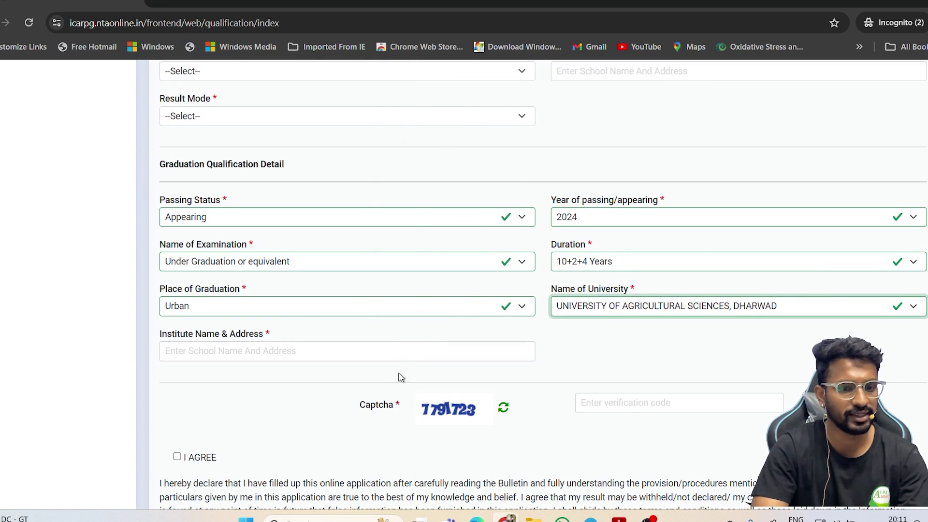
click(385, 358)
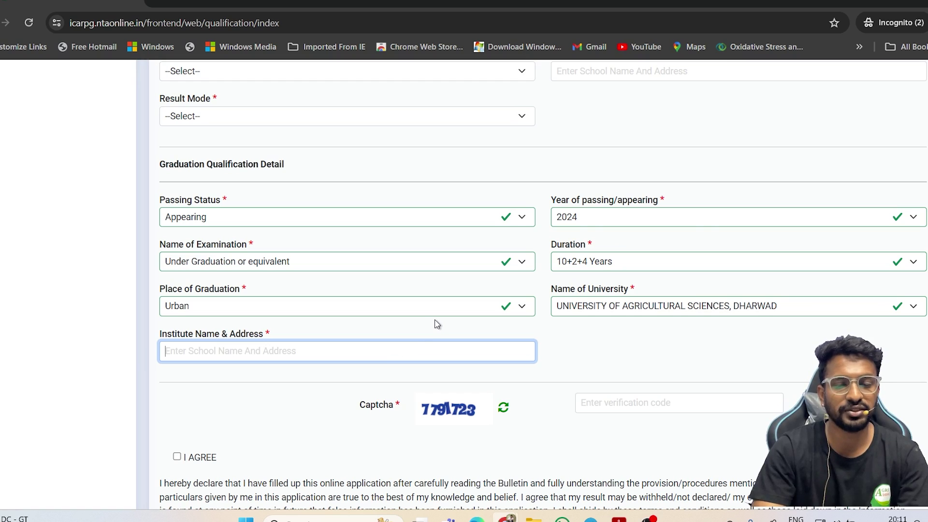
Step: Review the Qualification Details form, leaving the Institute Name field empty
scroll(479, 334, down, 1)
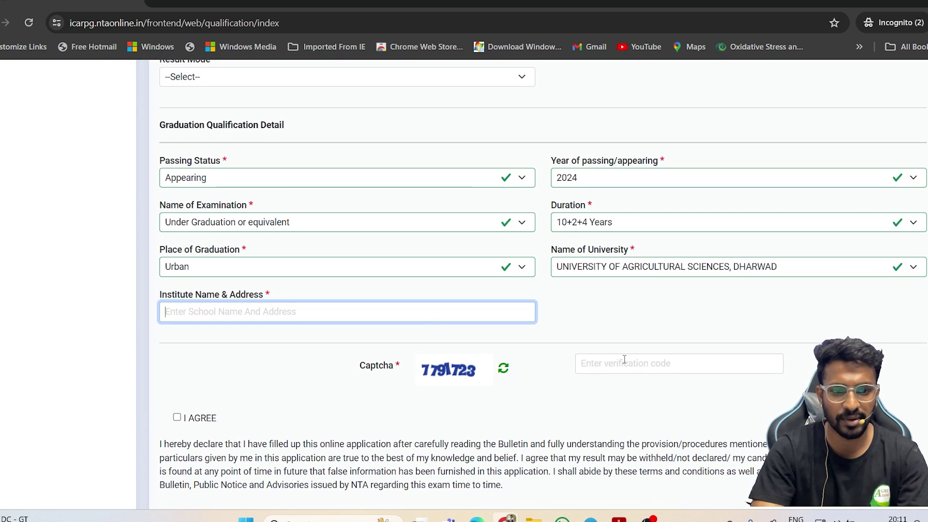
scroll(483, 190, up, 6)
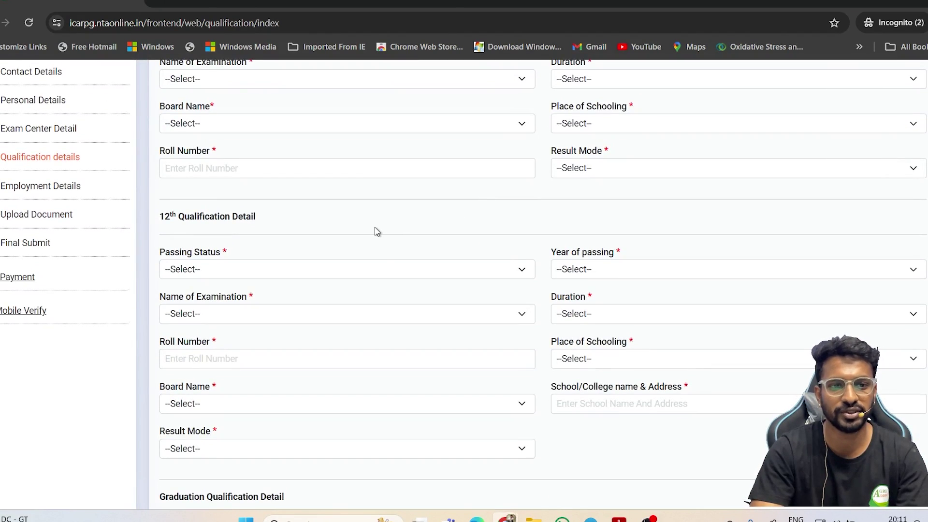
scroll(377, 232, up, 2)
scroll(389, 305, up, 2)
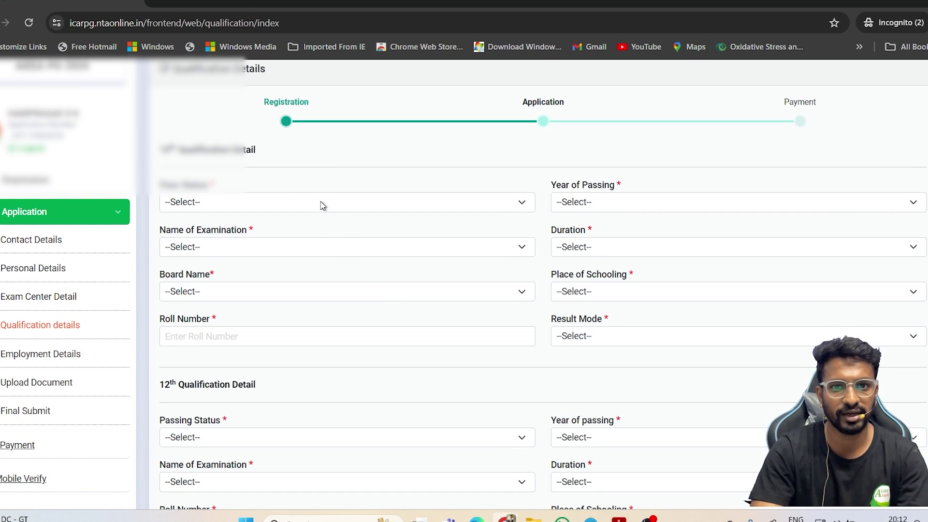
scroll(441, 313, down, 7)
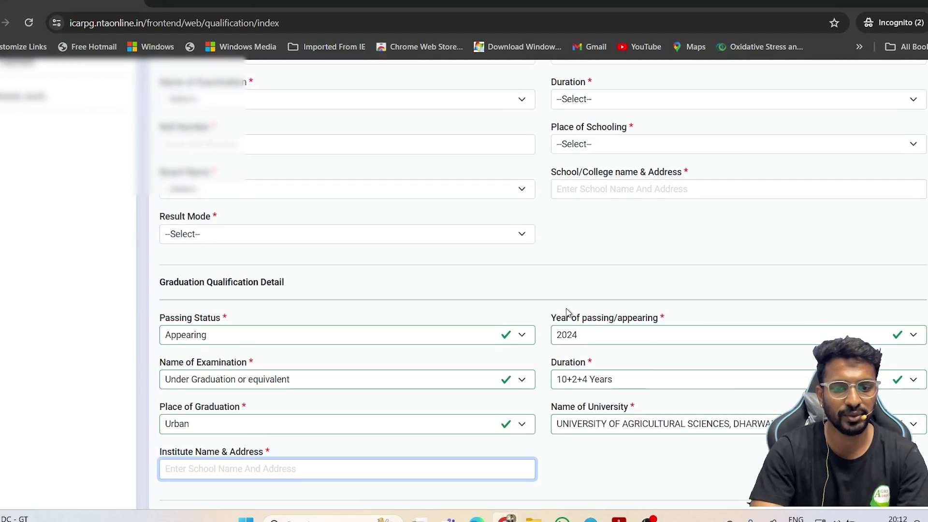
scroll(565, 319, down, 6)
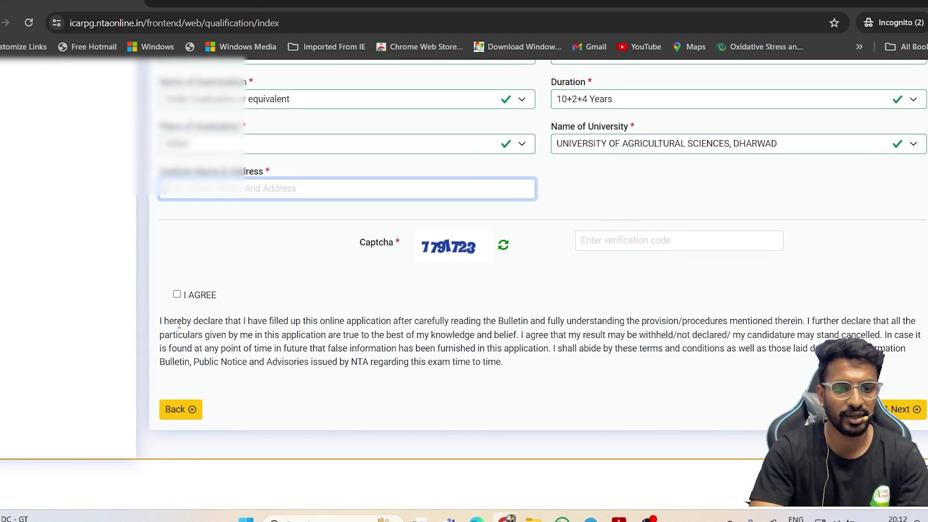
click(176, 301)
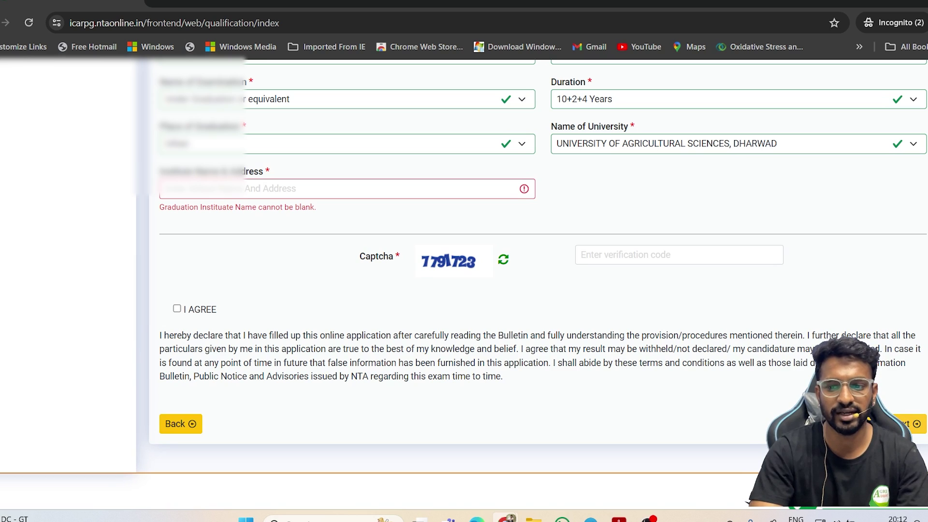
scroll(711, 293, up, 6)
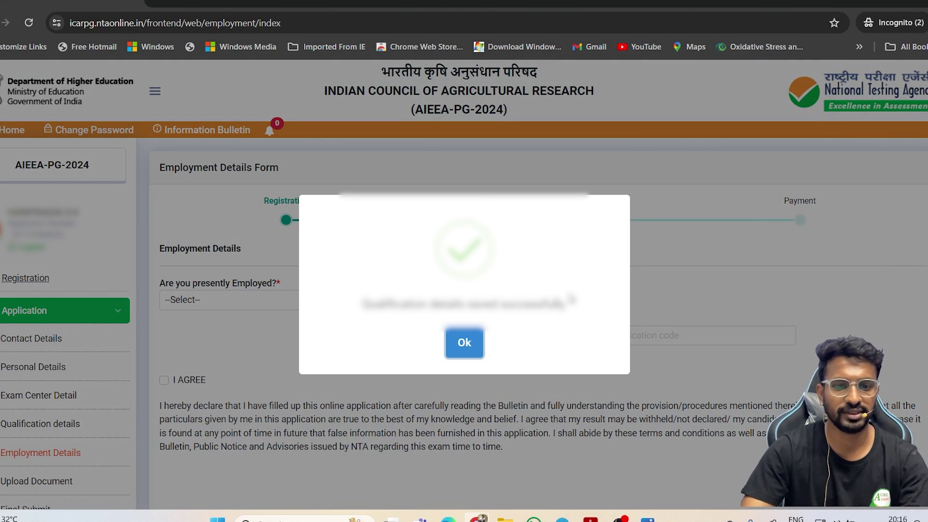
Step: Dismiss the qualification-saved message and set employment status to Un-Employed
click(463, 345)
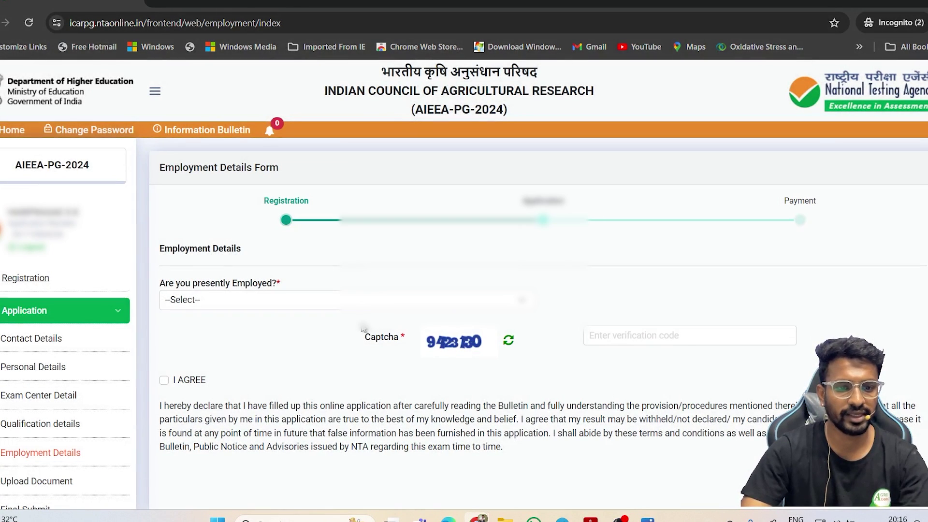
click(259, 303)
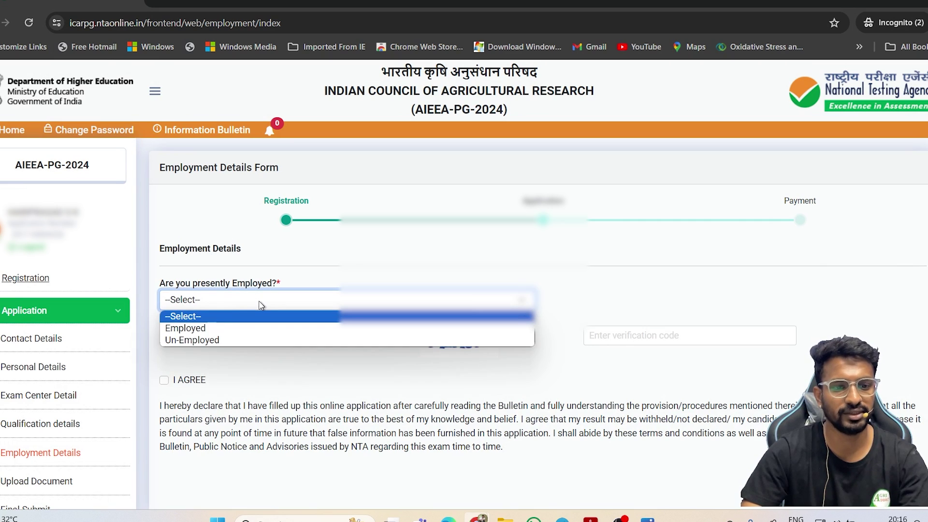
click(230, 340)
Step: Enter the verification code, agree to the declaration and save the employment details
click(611, 337)
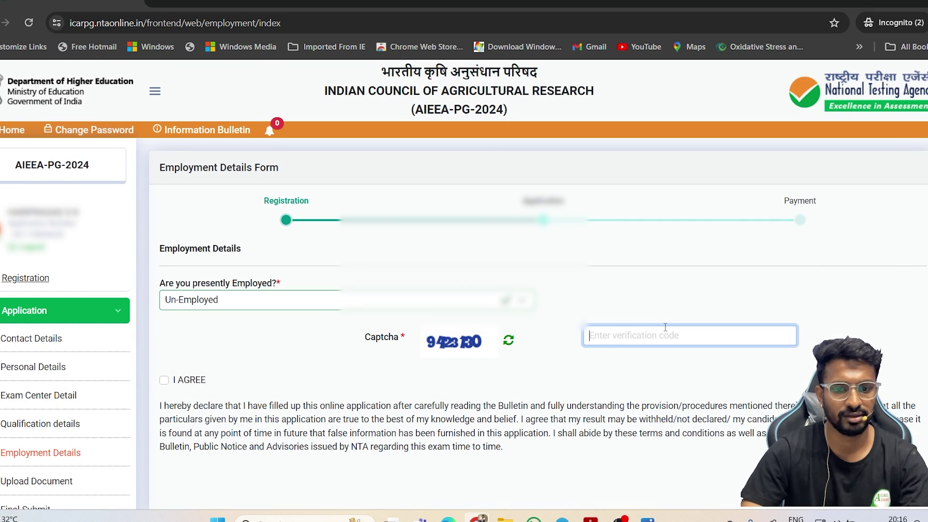
text(94)
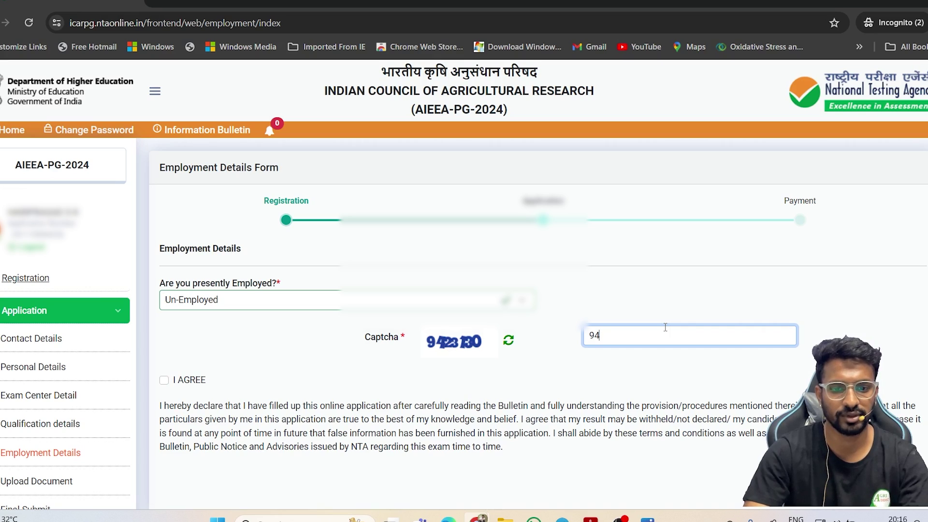
text(23130)
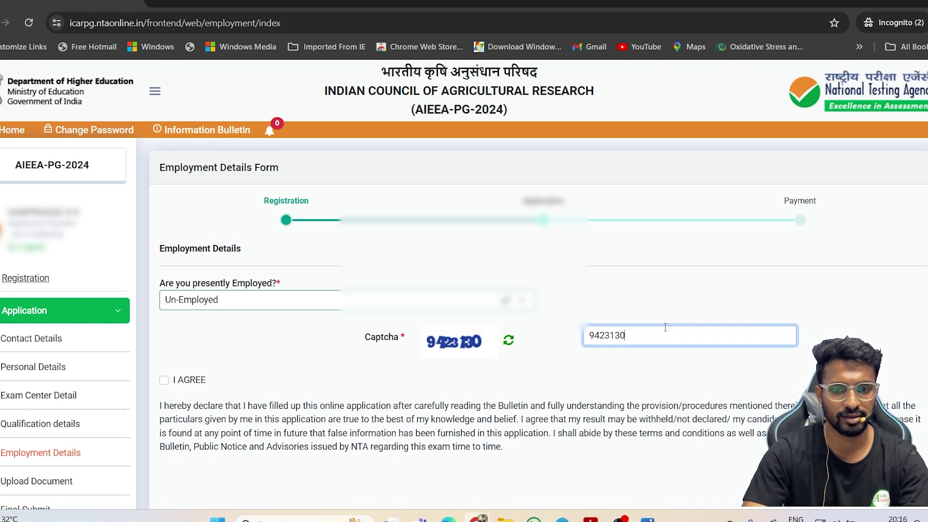
click(165, 382)
scroll(594, 382, down, 3)
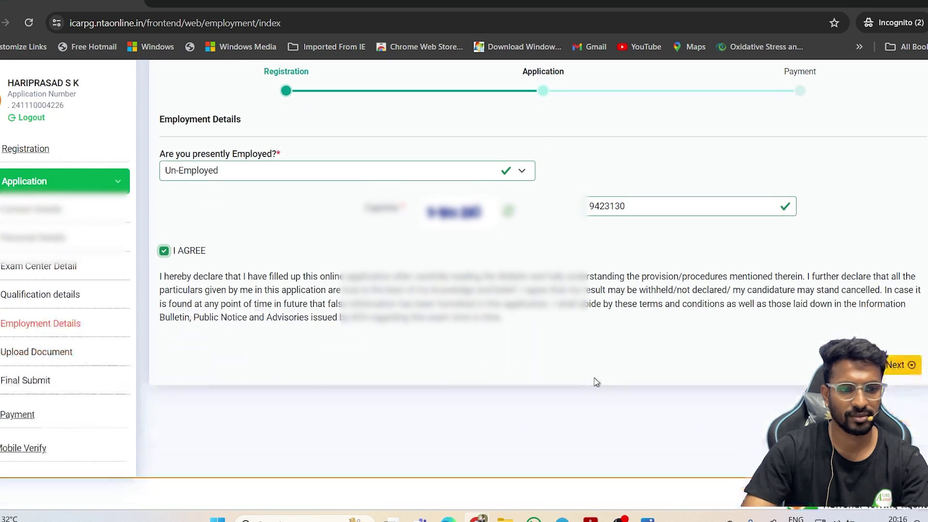
click(896, 367)
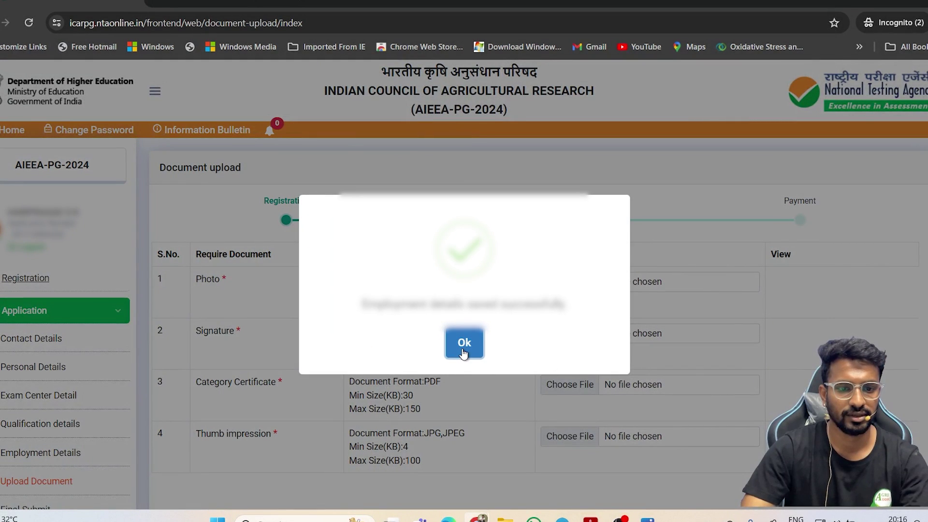
Step: Dismiss the employment-saved popup and review the photo, signature, category certificate and thumb impression upload rows
click(464, 353)
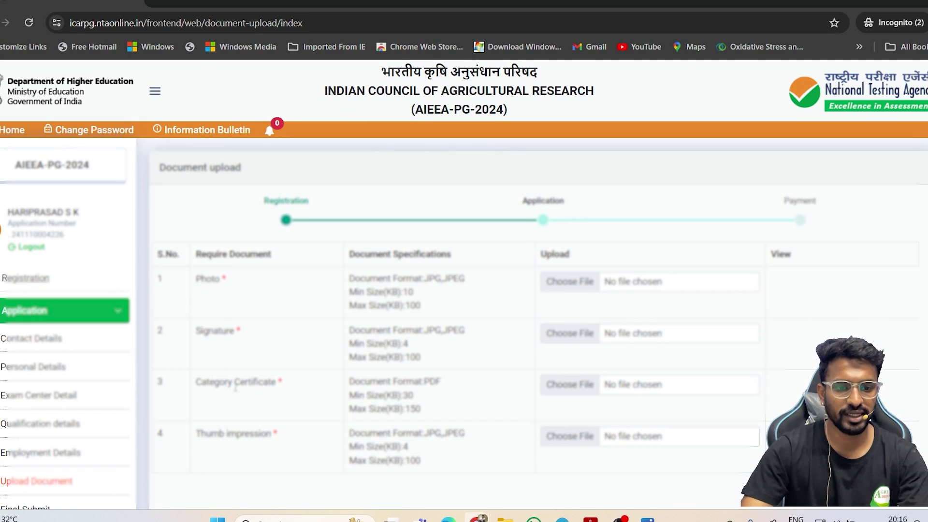
scroll(273, 445, down, 1)
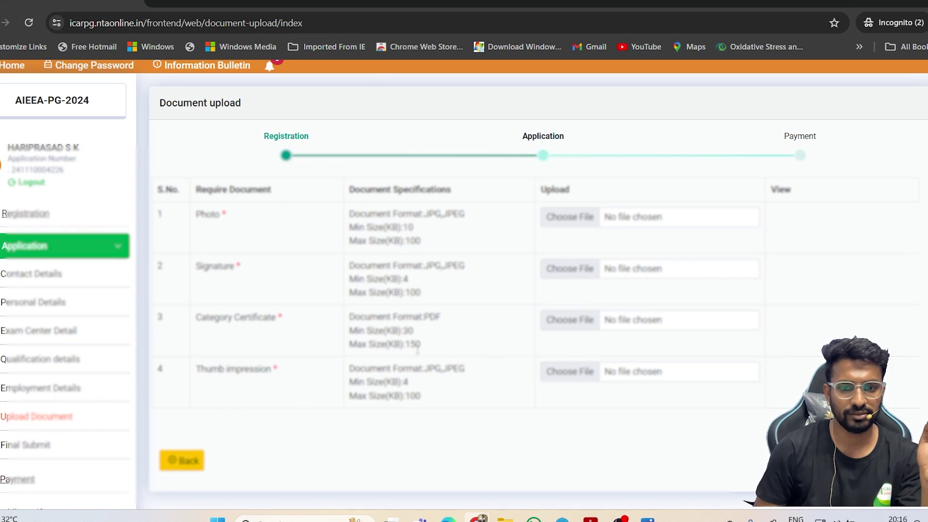
scroll(582, 393, down, 1)
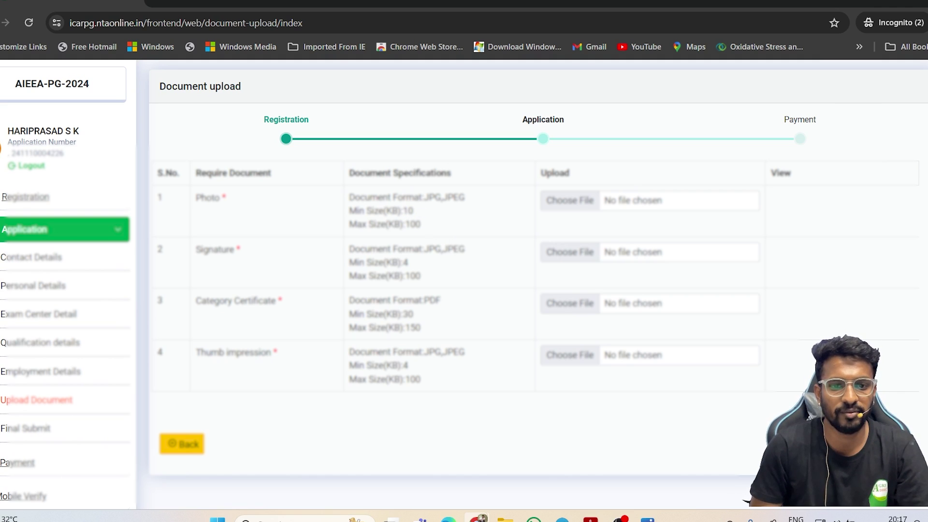
scroll(422, 222, up, 1)
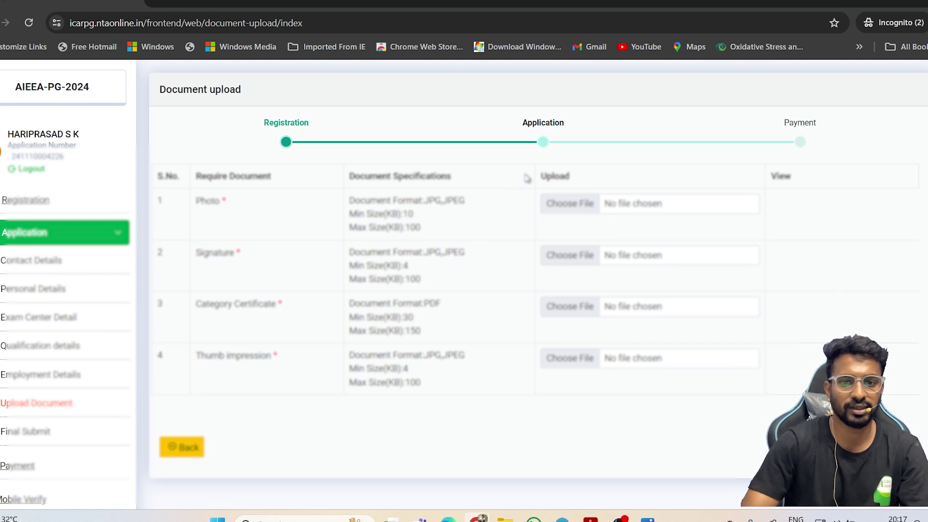
Step: Start the photo upload and navigate into the HARI folder inside Doc
click(569, 203)
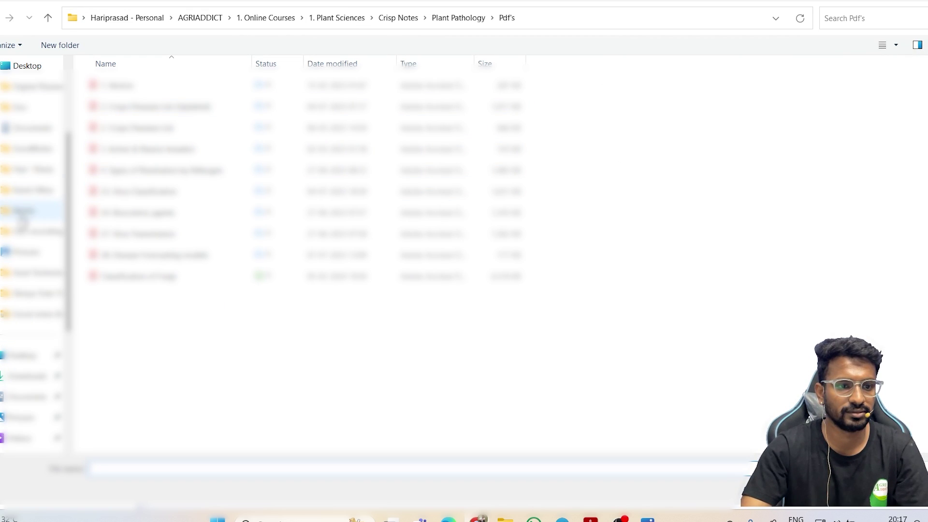
scroll(29, 227, up, 2)
click(24, 235)
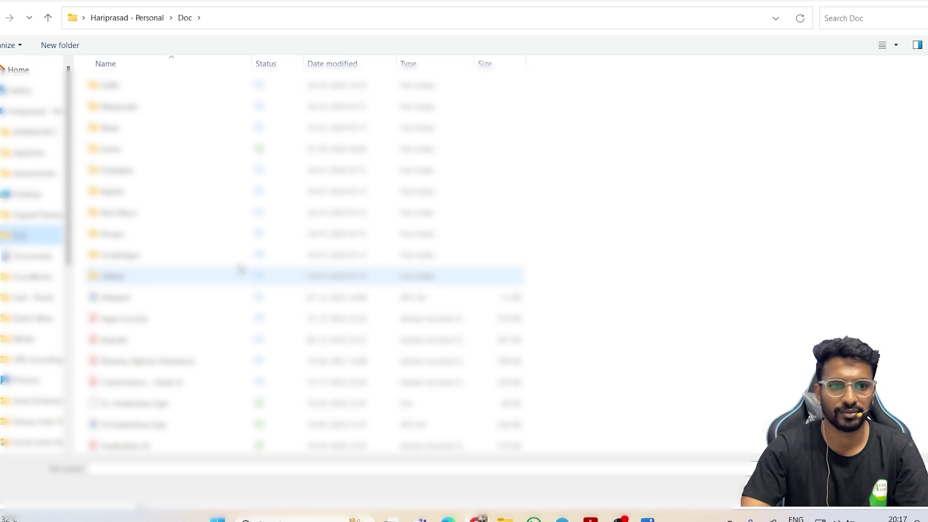
click(137, 86)
double_click(137, 86)
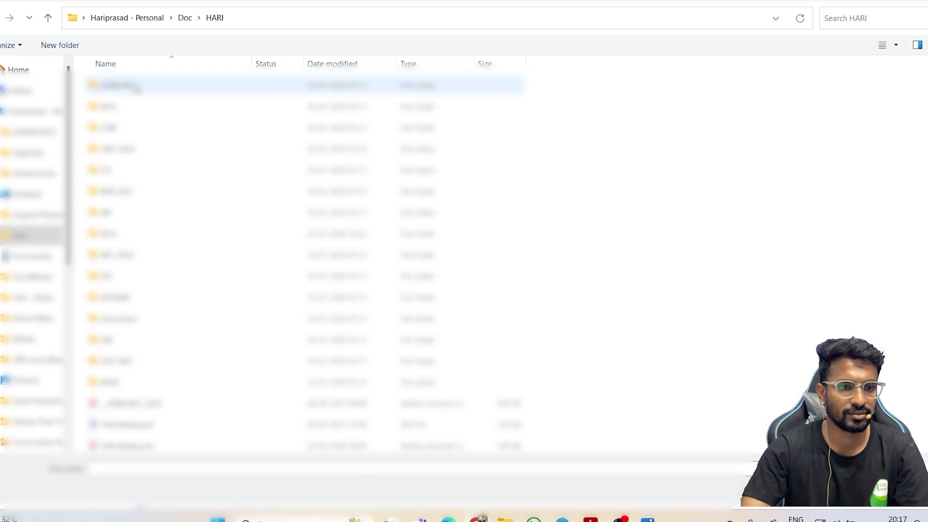
Step: Pick the photo file from HARI to upload it and dismiss the success popup
scroll(118, 200, down, 6)
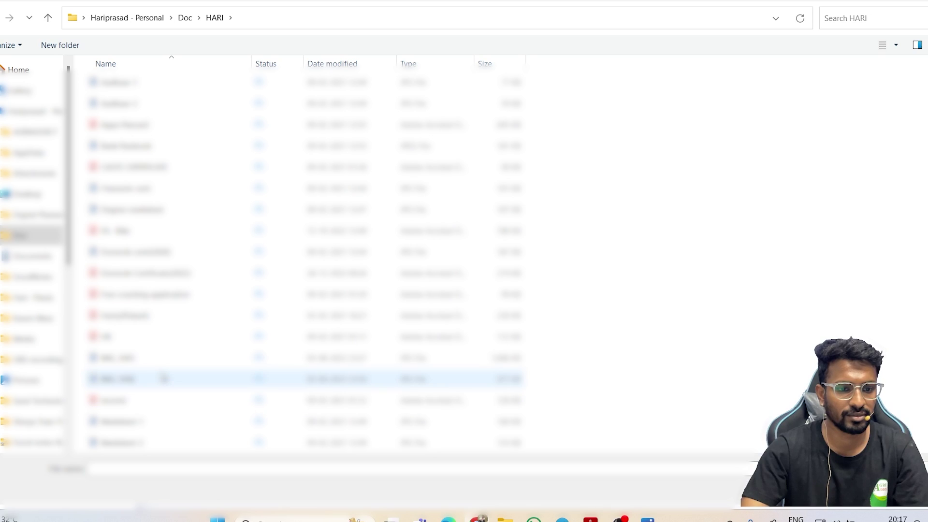
scroll(164, 358, down, 1)
scroll(159, 300, down, 3)
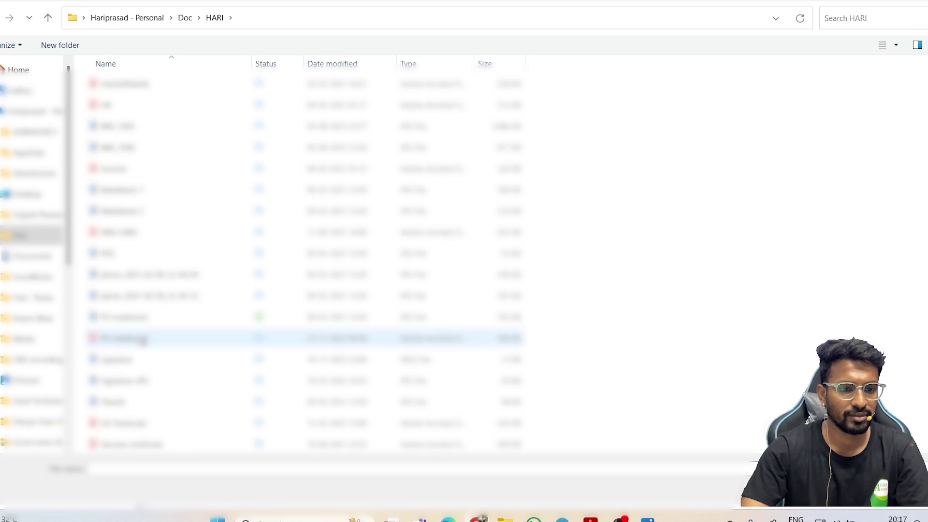
scroll(142, 338, up, 2)
scroll(141, 339, down, 1)
scroll(141, 339, up, 4)
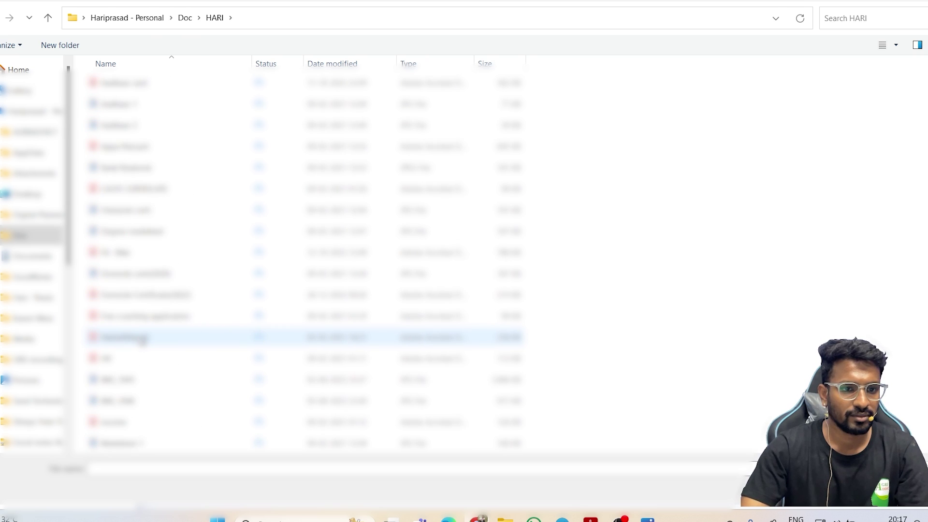
scroll(160, 210, up, 2)
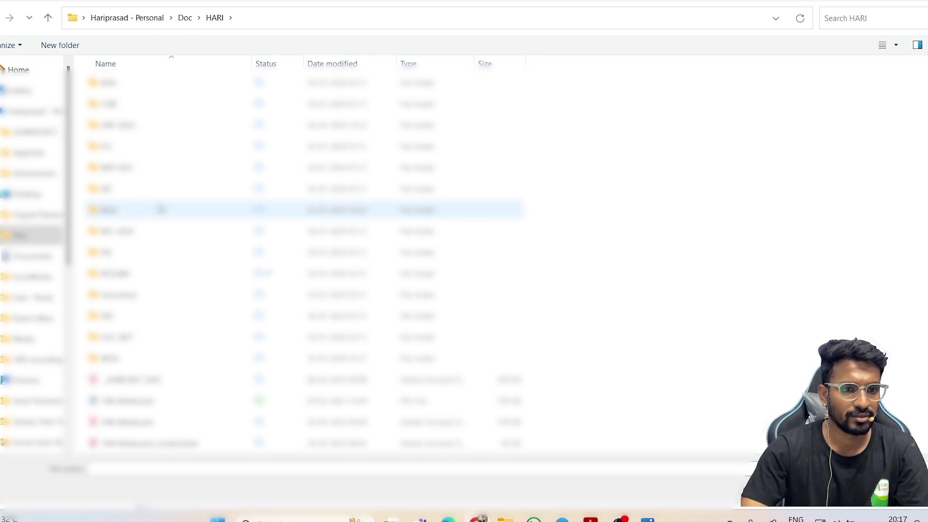
scroll(152, 356, down, 1)
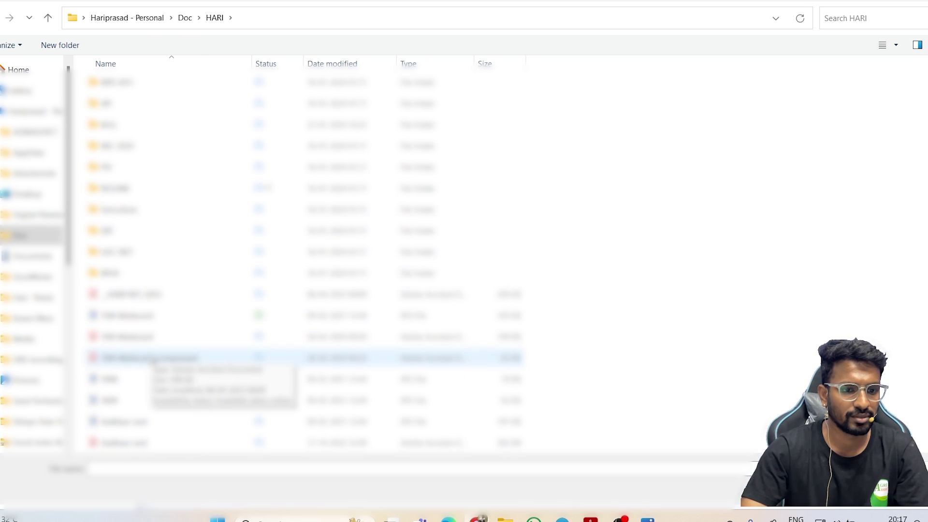
scroll(154, 316, down, 1)
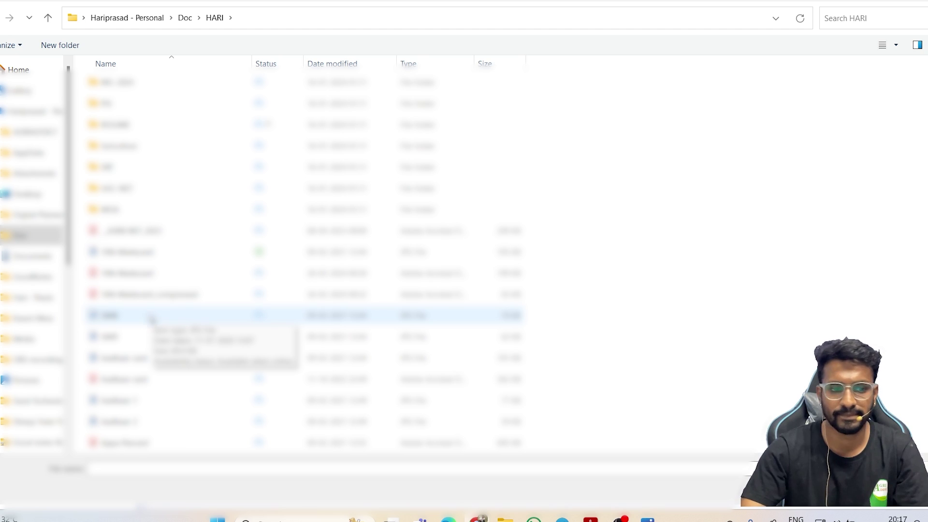
click(144, 337)
double_click(291, 337)
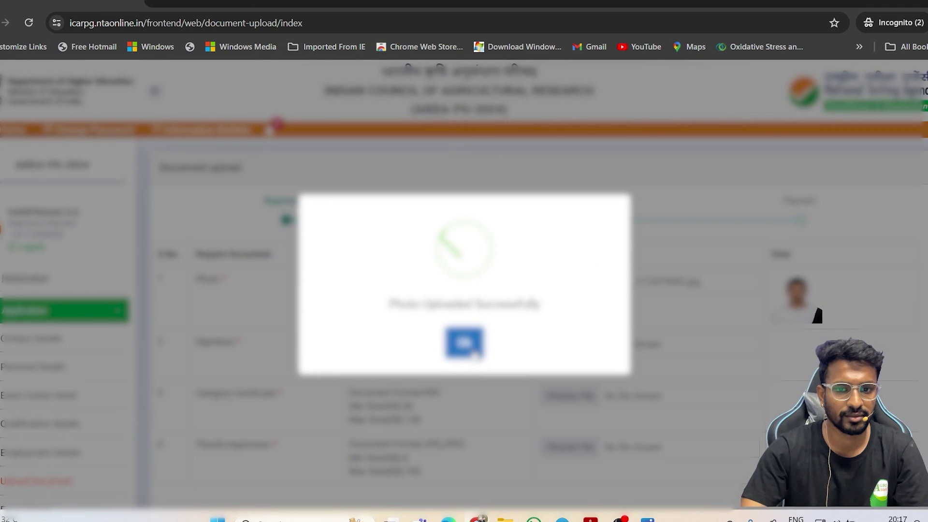
key(Return)
Step: Upload the signature image and dismiss its success popup
click(570, 344)
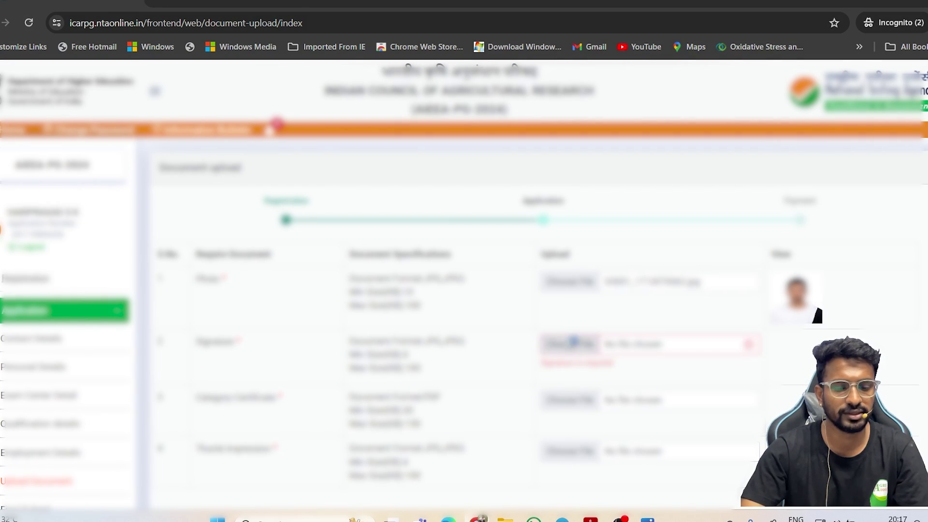
scroll(254, 307, down, 8)
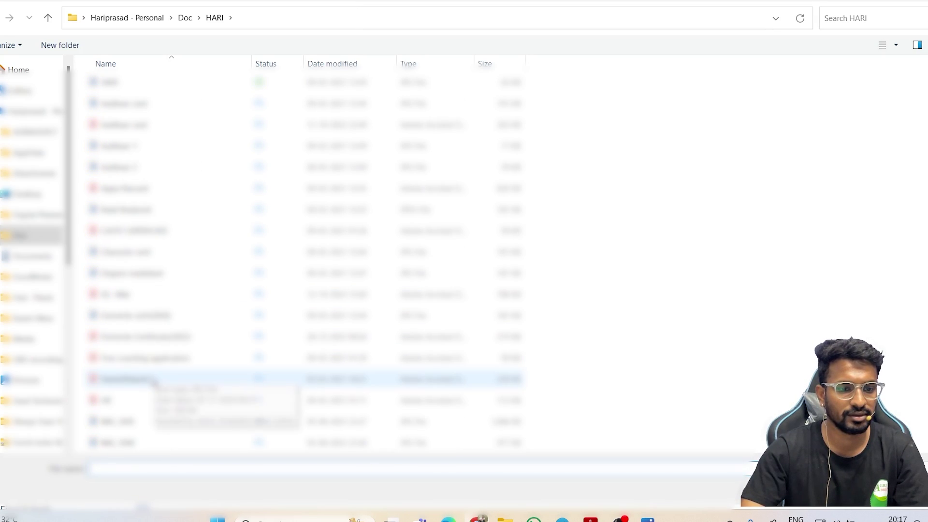
scroll(151, 415, down, 2)
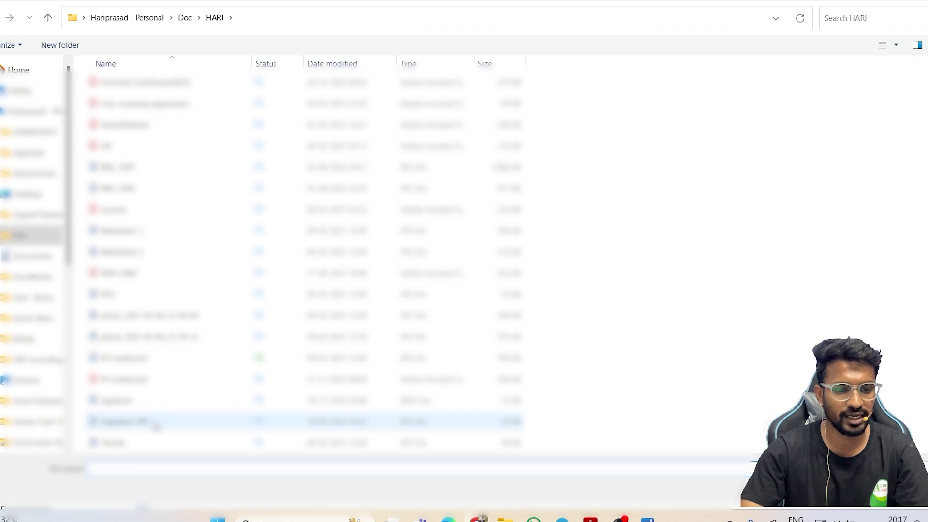
click(315, 428)
key(Return)
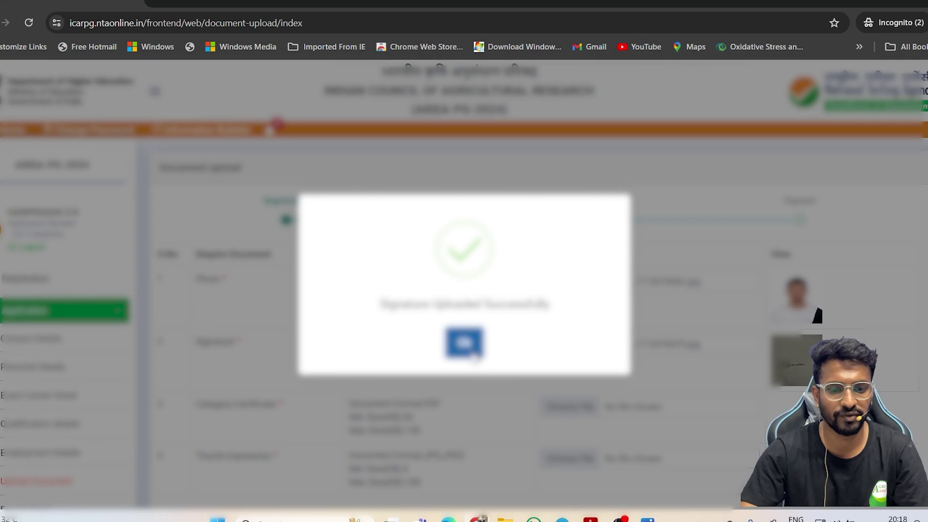
click(473, 354)
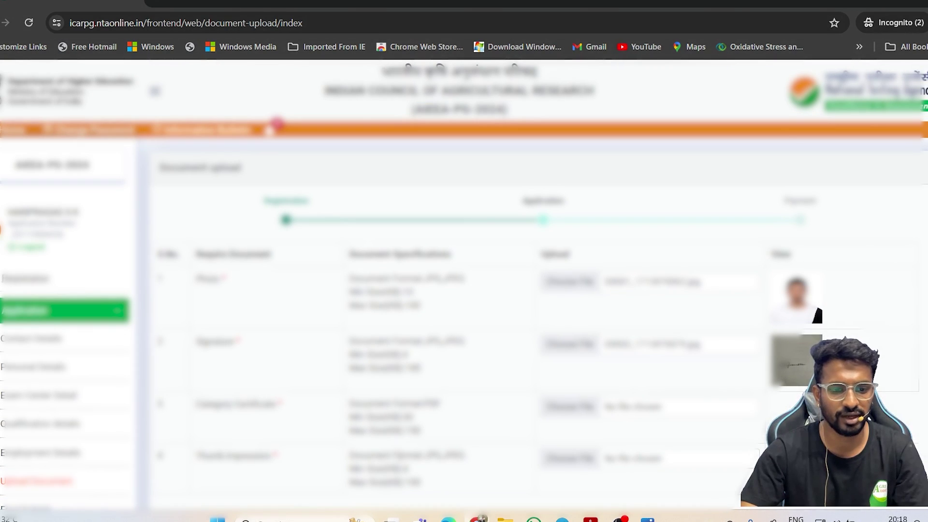
Step: Upload the category certificate PDF and dismiss its success popup
drag(399, 465, 436, 490)
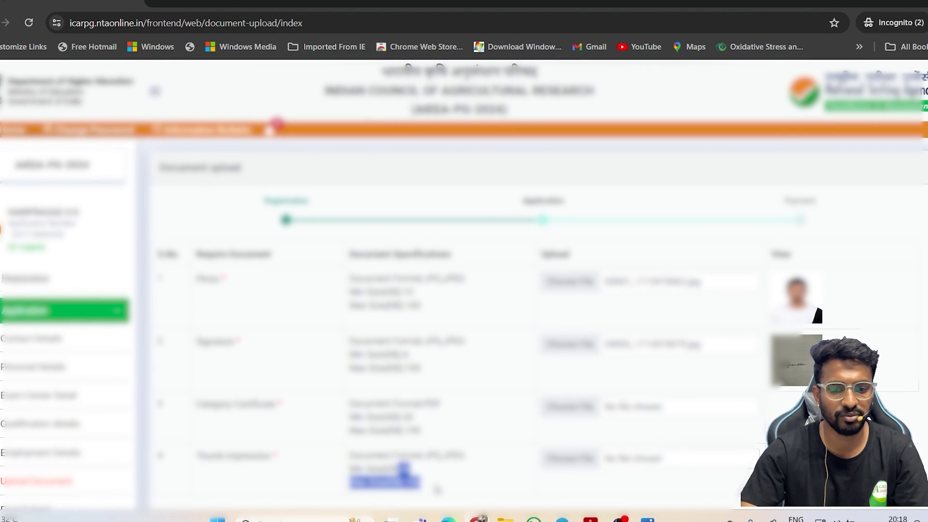
click(551, 406)
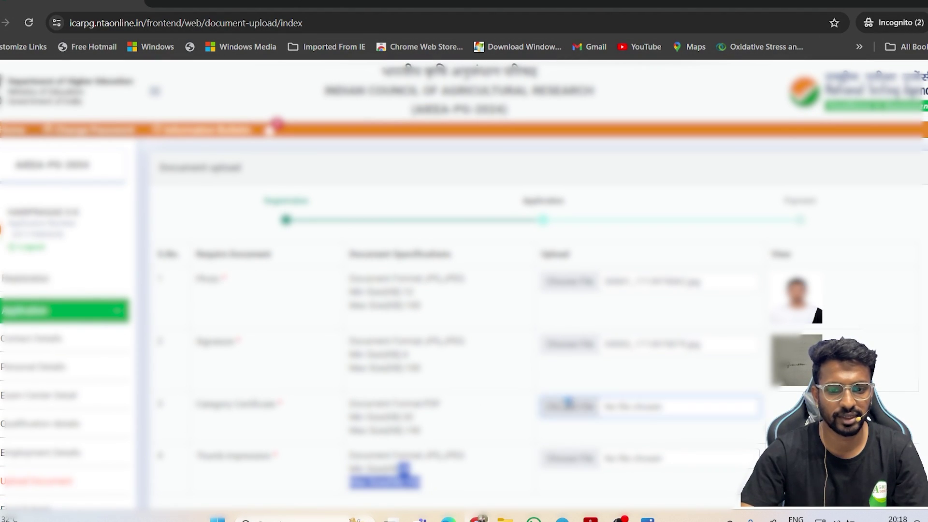
scroll(133, 264, down, 5)
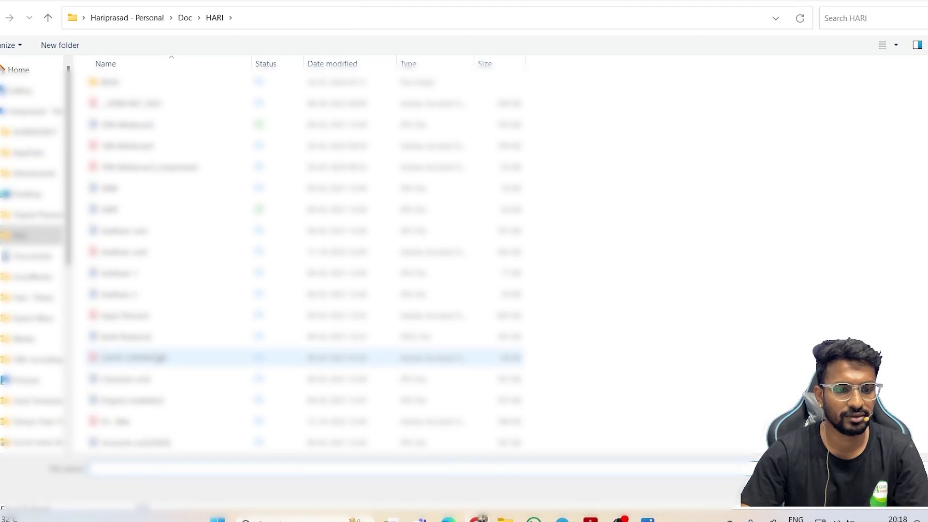
scroll(145, 358, down, 2)
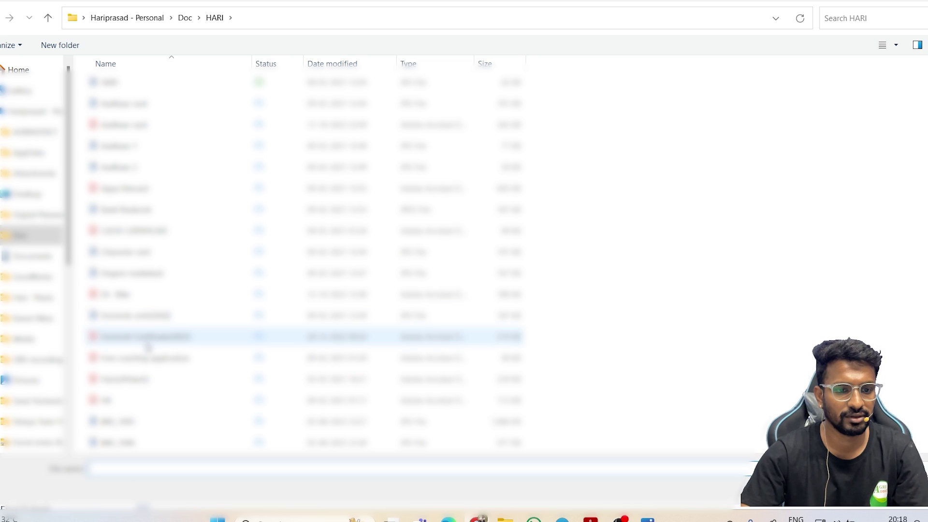
click(170, 231)
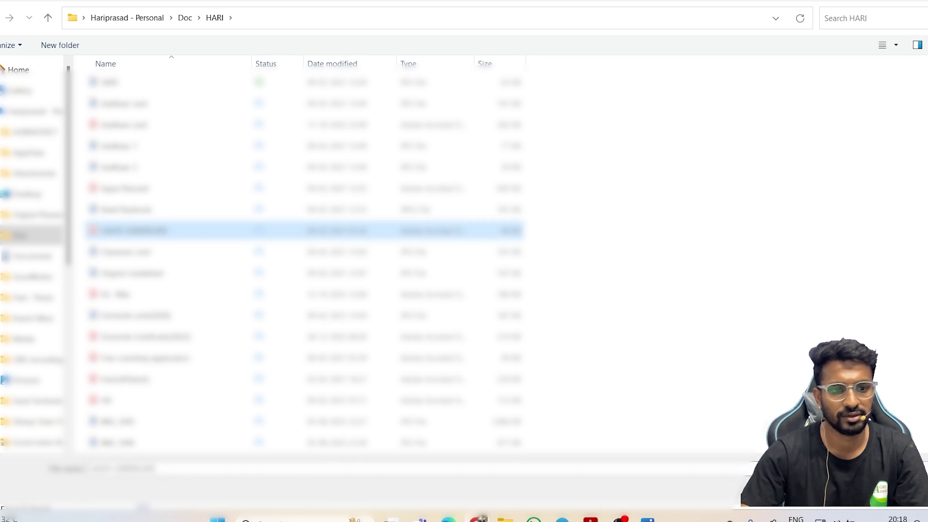
key(Tab)
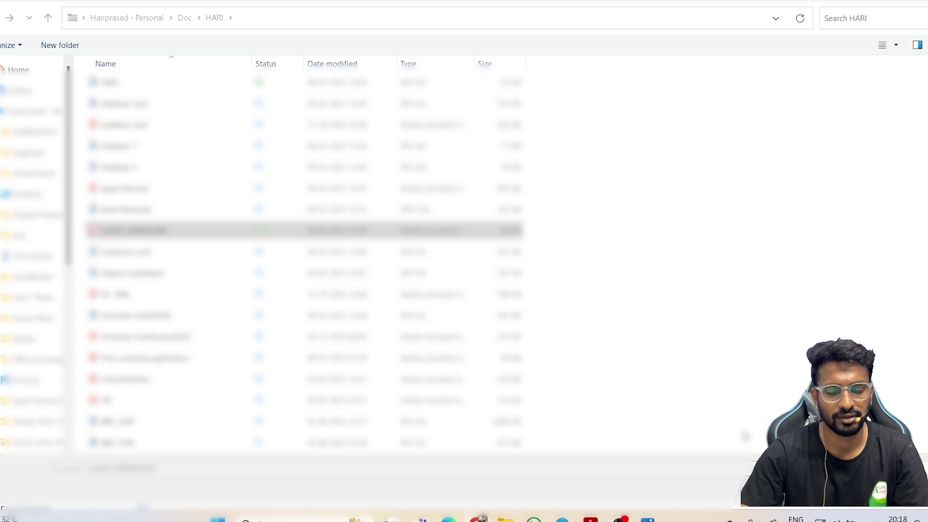
key(Return)
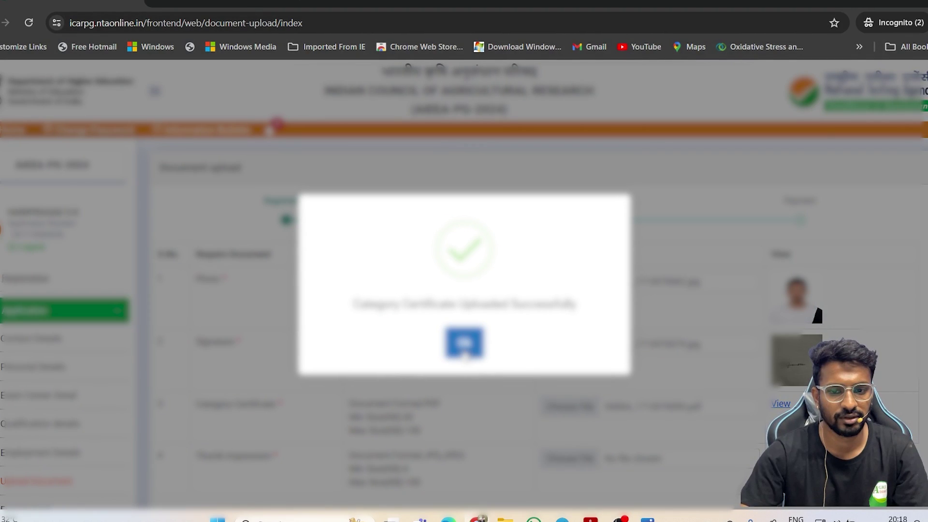
click(464, 355)
scroll(455, 387, down, 1)
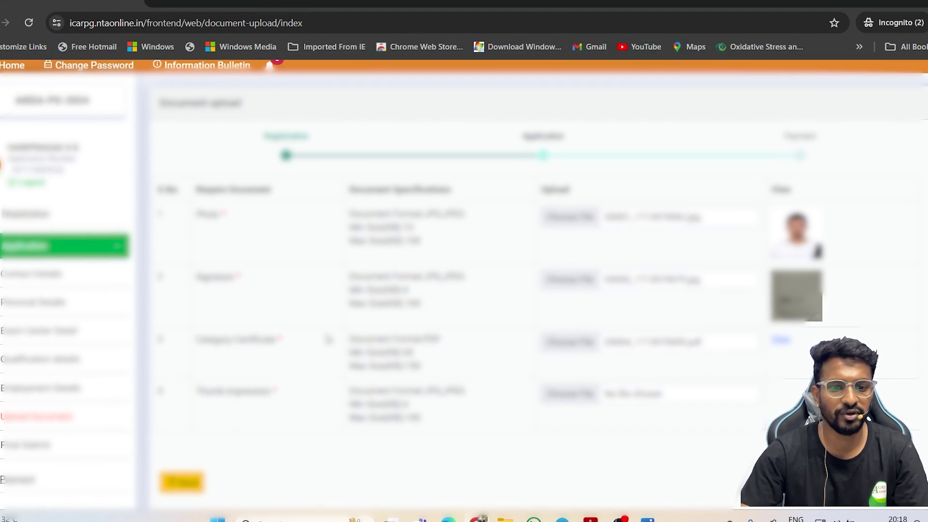
Step: Upload the Thumb image as the thumb impression and dismiss its success popup
drag(350, 334, 467, 353)
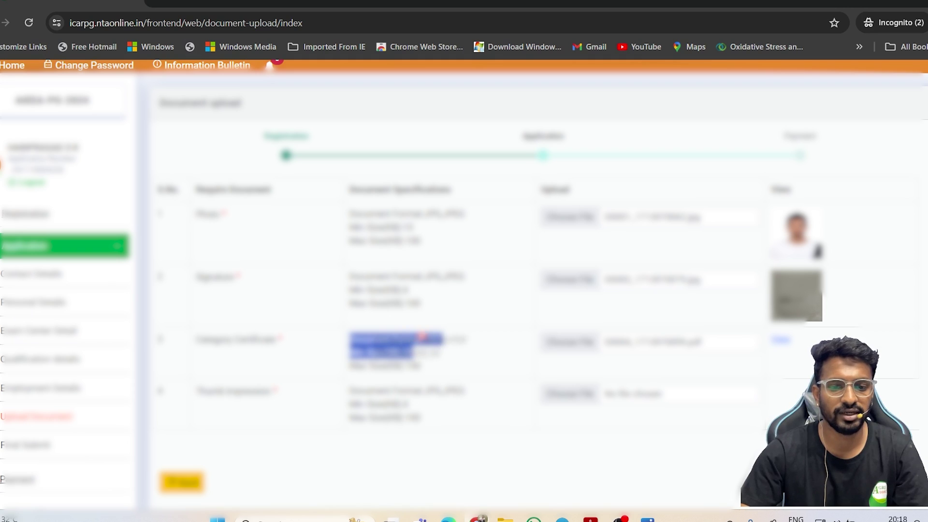
click(450, 387)
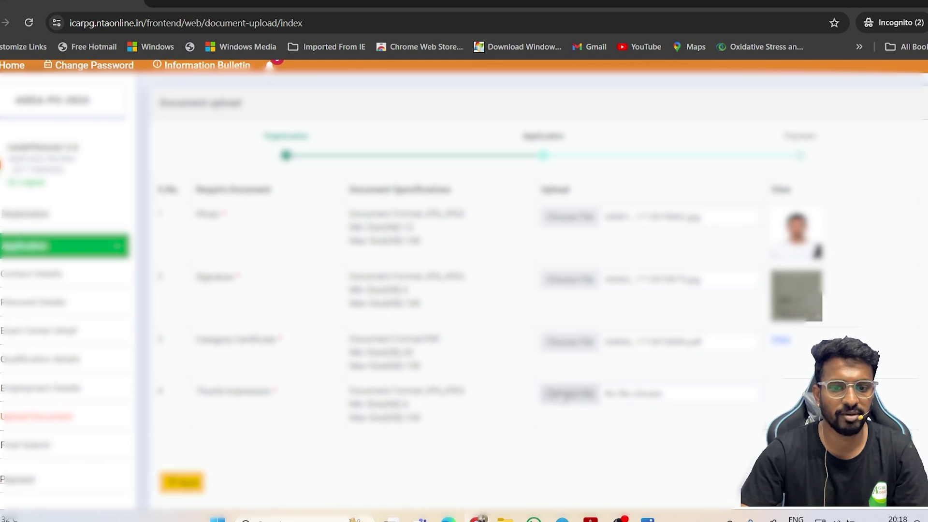
click(570, 394)
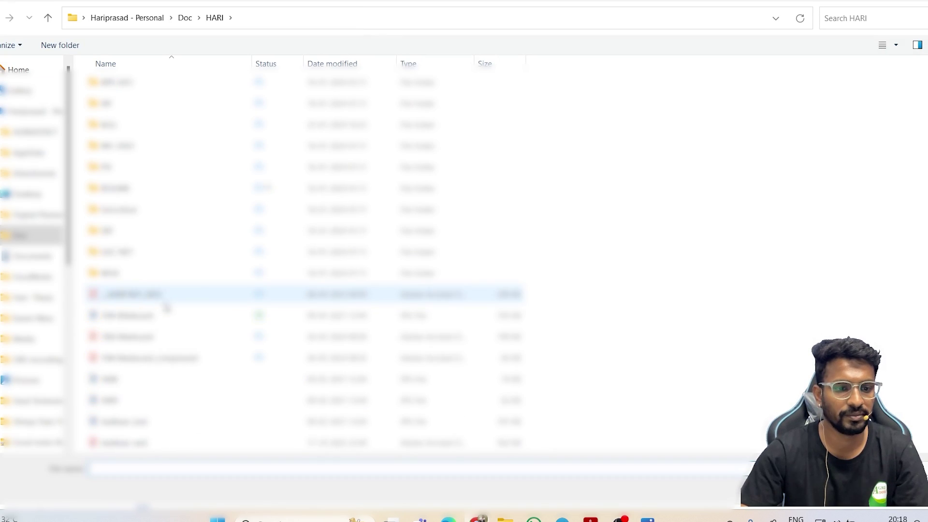
scroll(166, 307, down, 7)
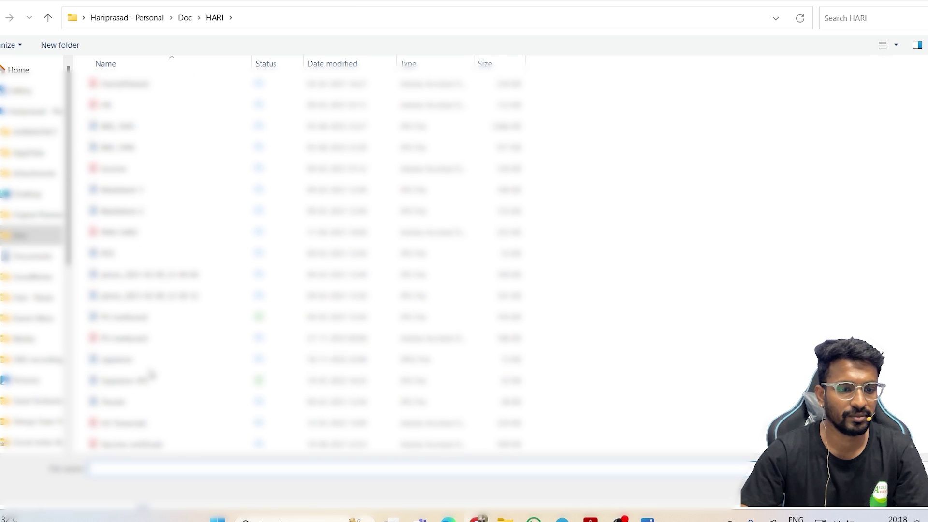
click(378, 409)
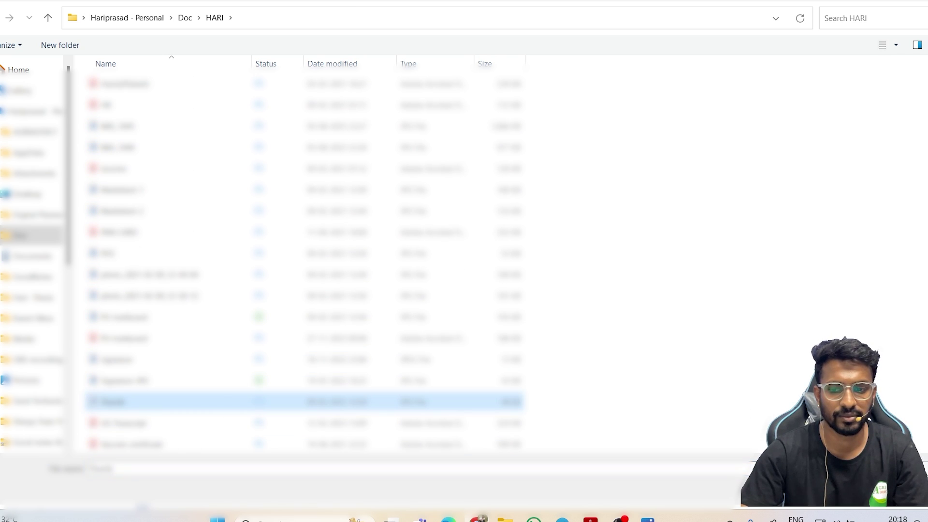
click(753, 463)
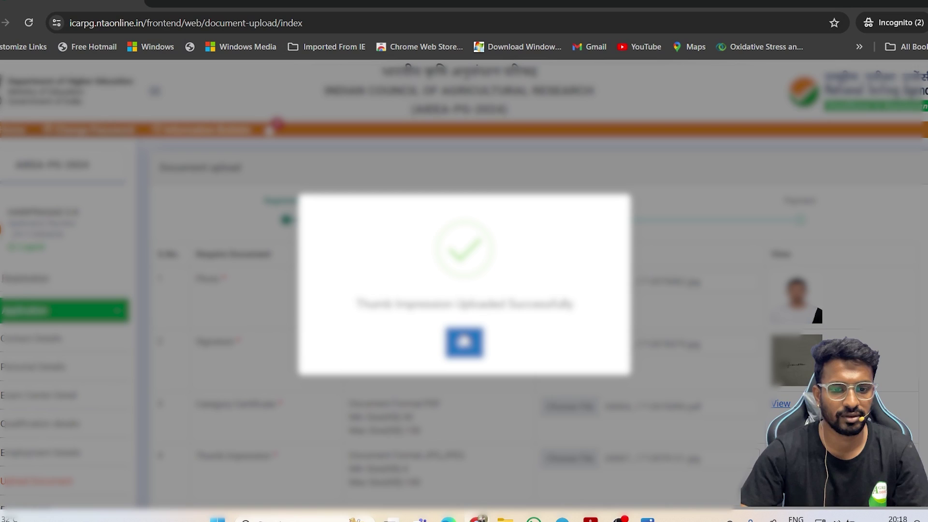
click(464, 342)
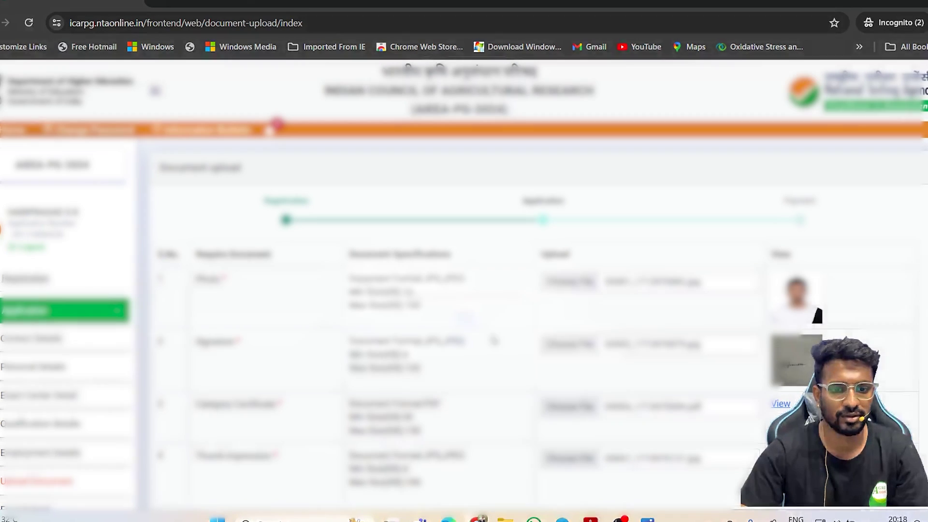
scroll(580, 343, down, 3)
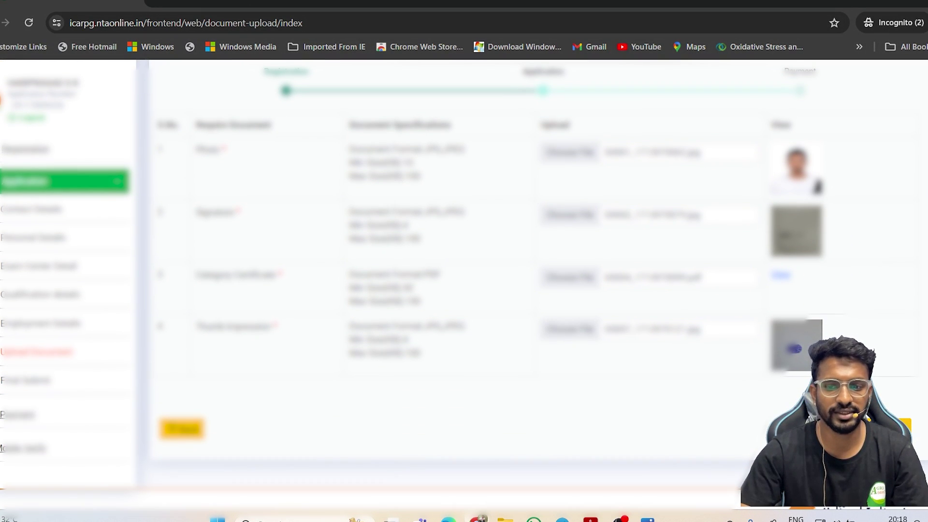
click(183, 428)
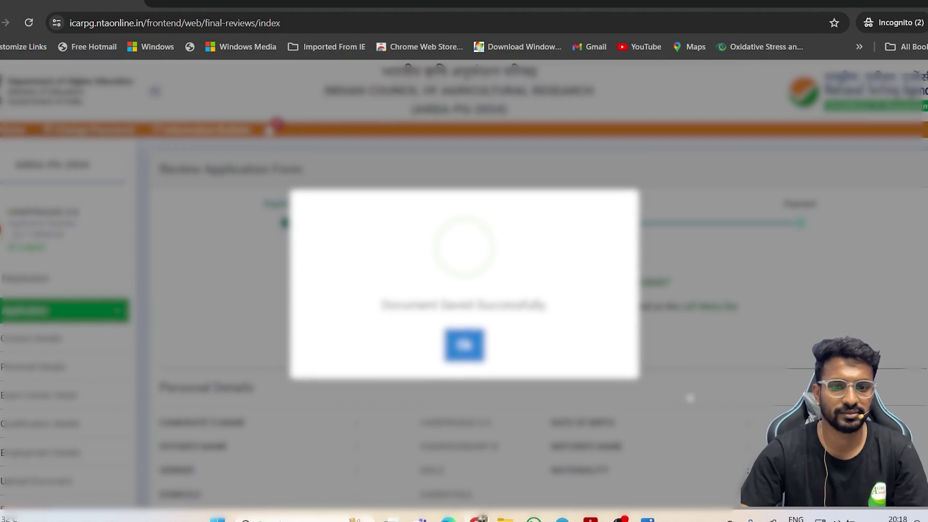
click(464, 342)
scroll(472, 346, down, 3)
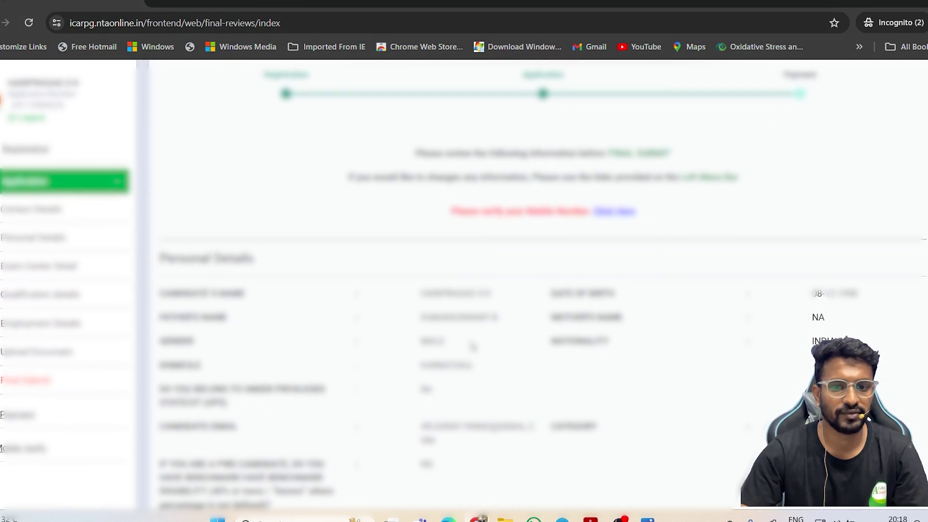
scroll(402, 193, up, 2)
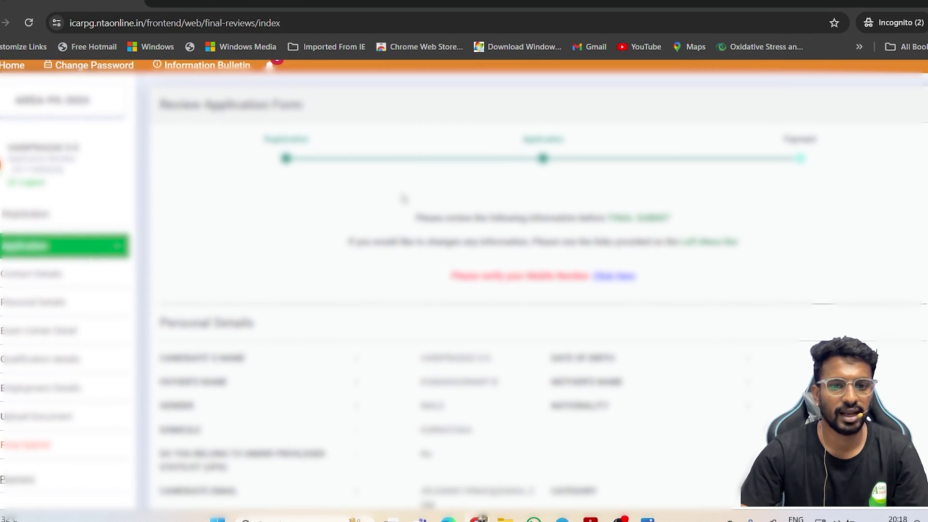
scroll(328, 300, down, 2)
scroll(245, 288, down, 3)
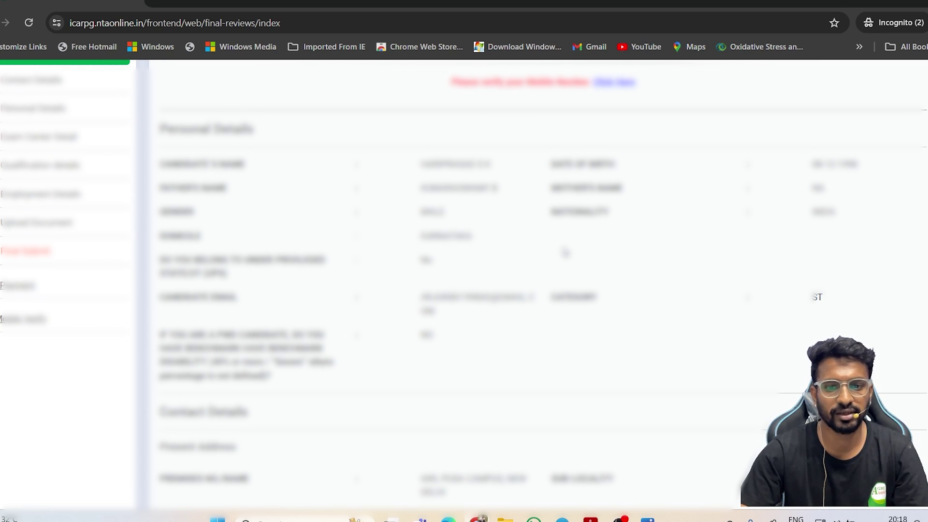
scroll(566, 252, down, 13)
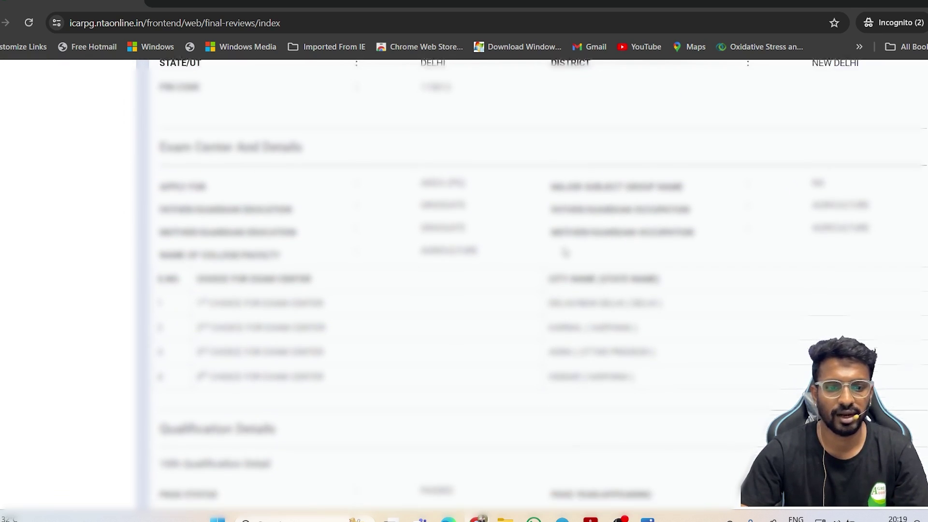
scroll(566, 253, down, 13)
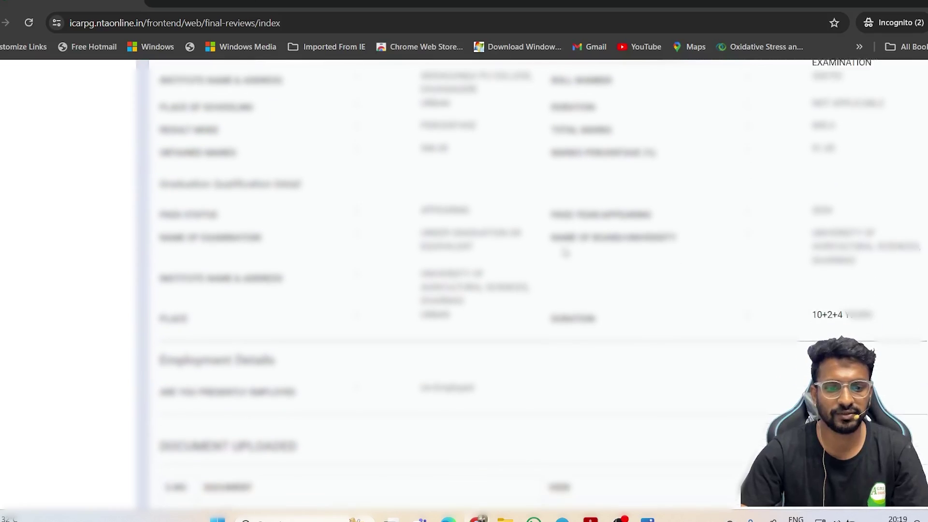
scroll(565, 252, down, 8)
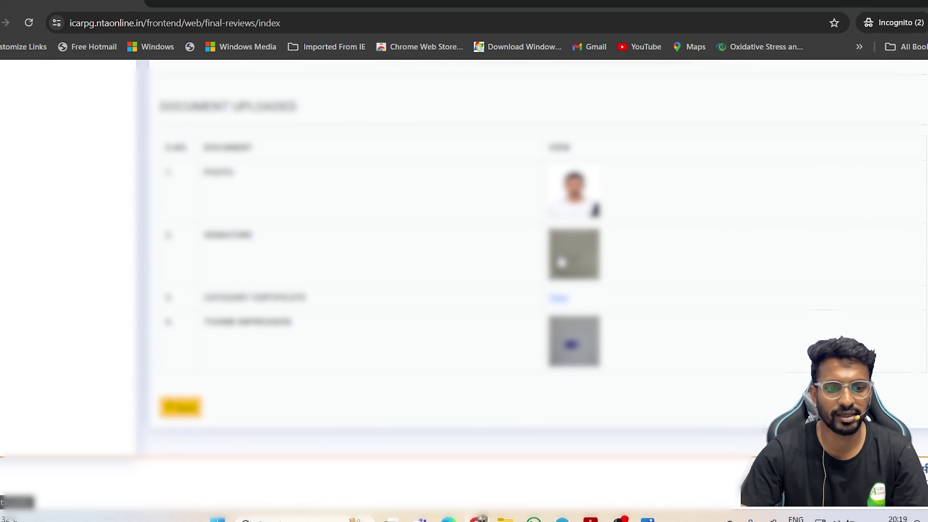
scroll(533, 275, up, 15)
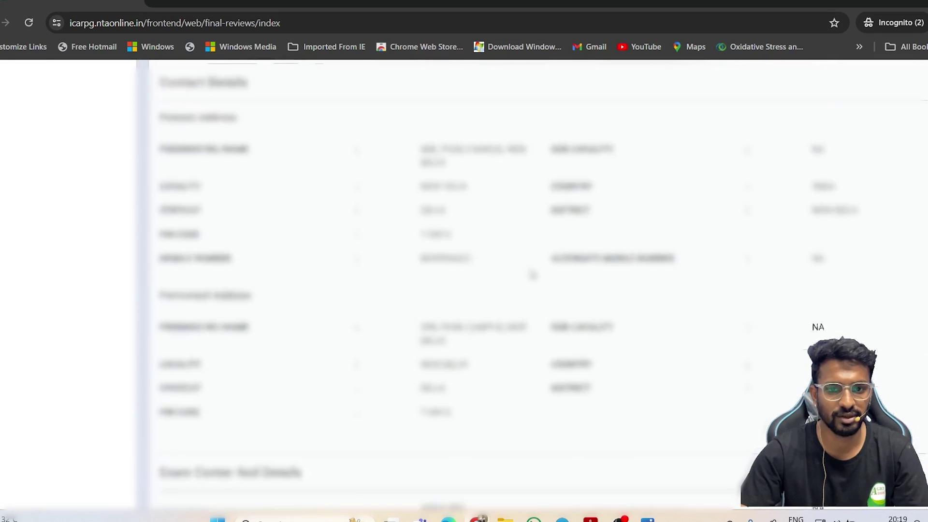
scroll(532, 275, up, 10)
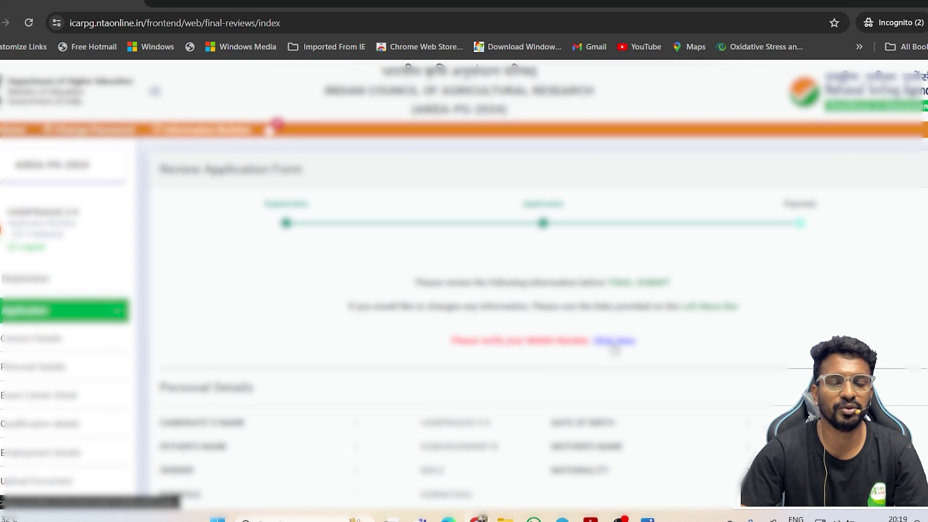
scroll(613, 348, down, 7)
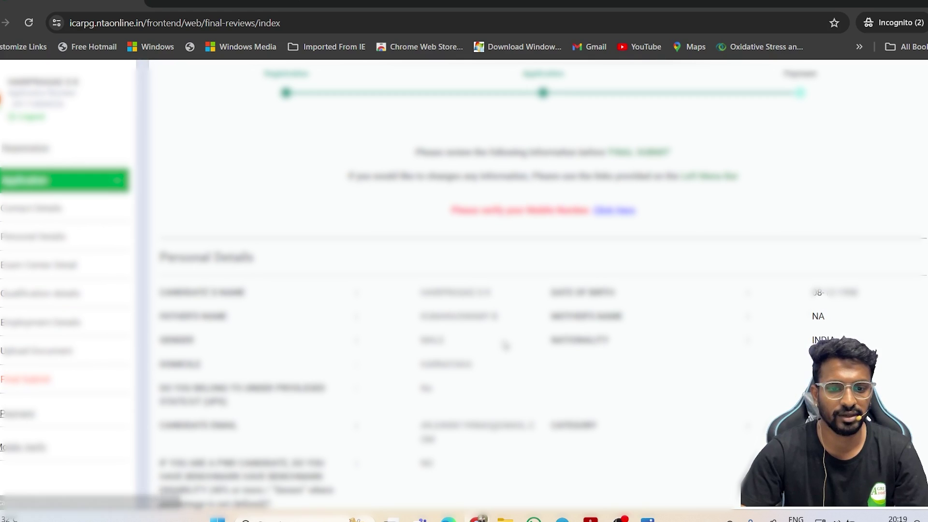
scroll(505, 344, down, 7)
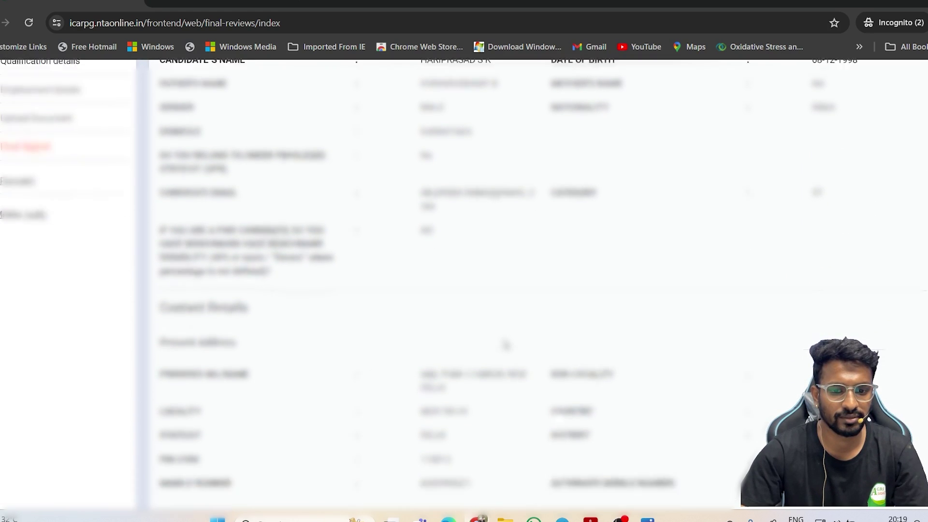
scroll(506, 343, down, 3)
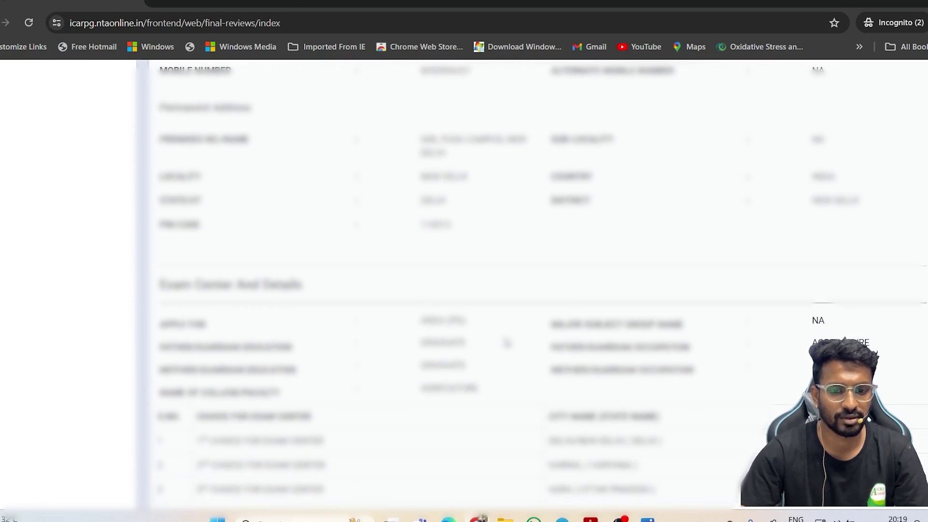
scroll(506, 343, down, 1)
scroll(507, 343, down, 3)
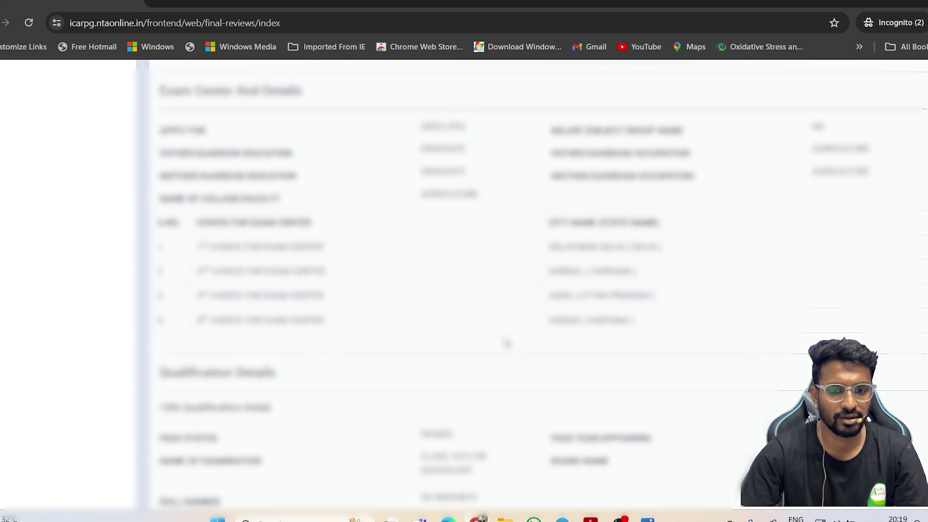
scroll(507, 343, up, 2)
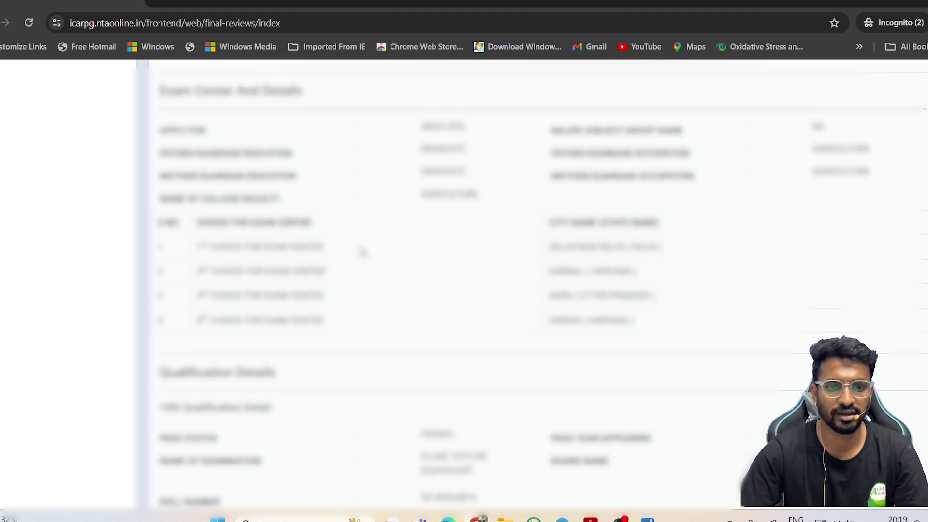
scroll(364, 251, up, 1)
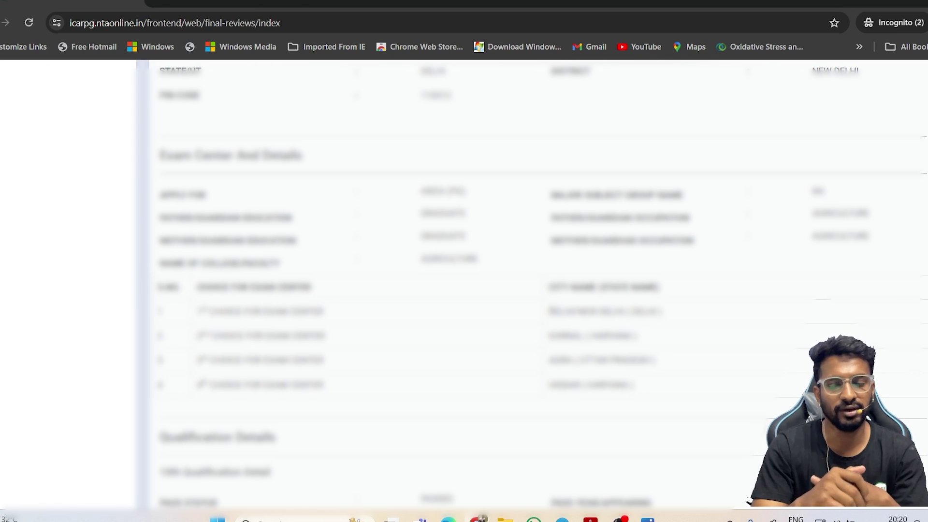
scroll(584, 310, down, 8)
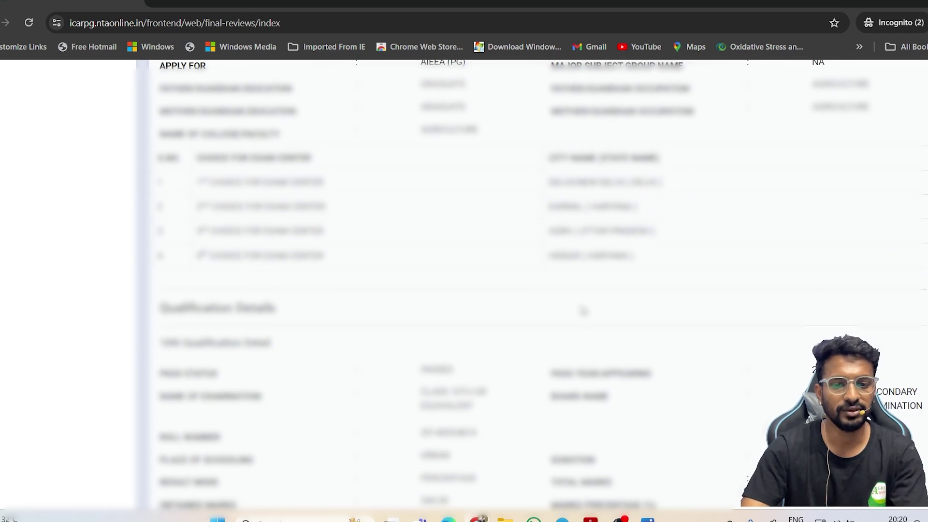
scroll(583, 310, down, 10)
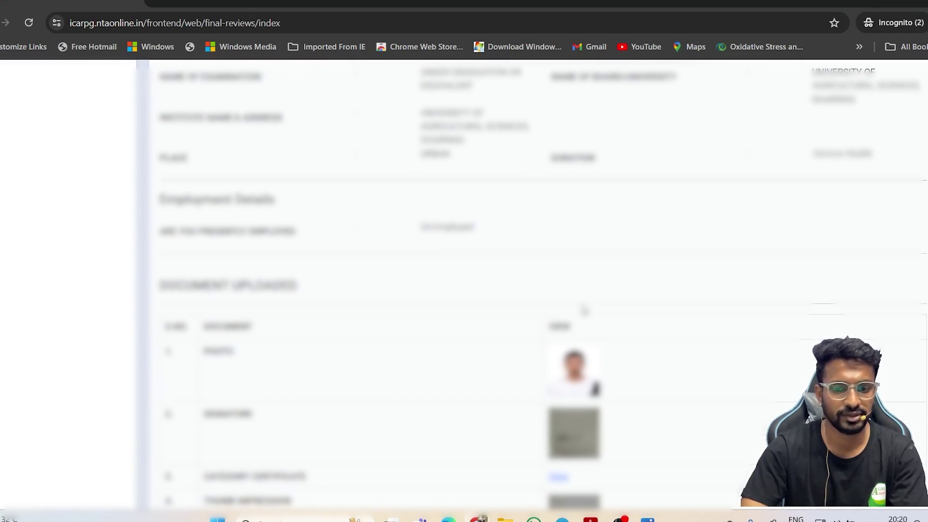
scroll(584, 311, up, 20)
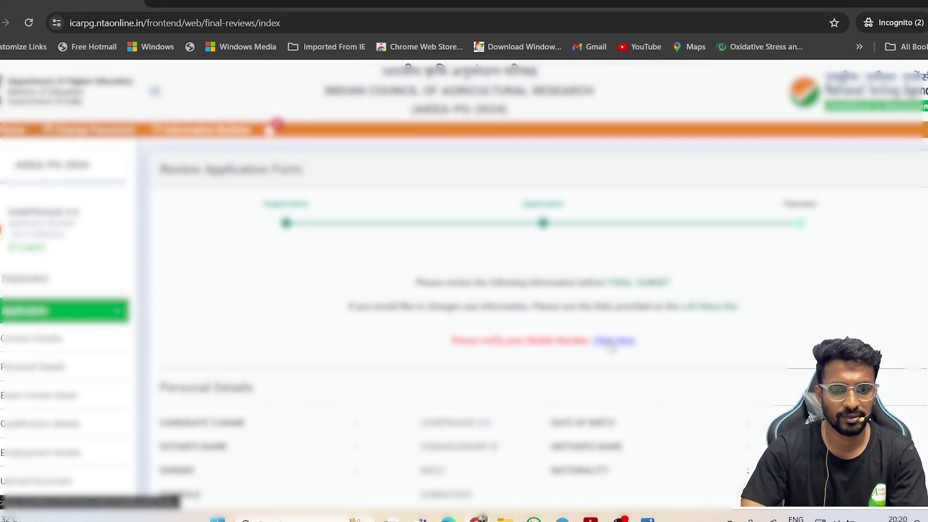
Step: On the mobile verification page, enter the captcha, request an OTP and begin entering it
click(612, 343)
click(580, 246)
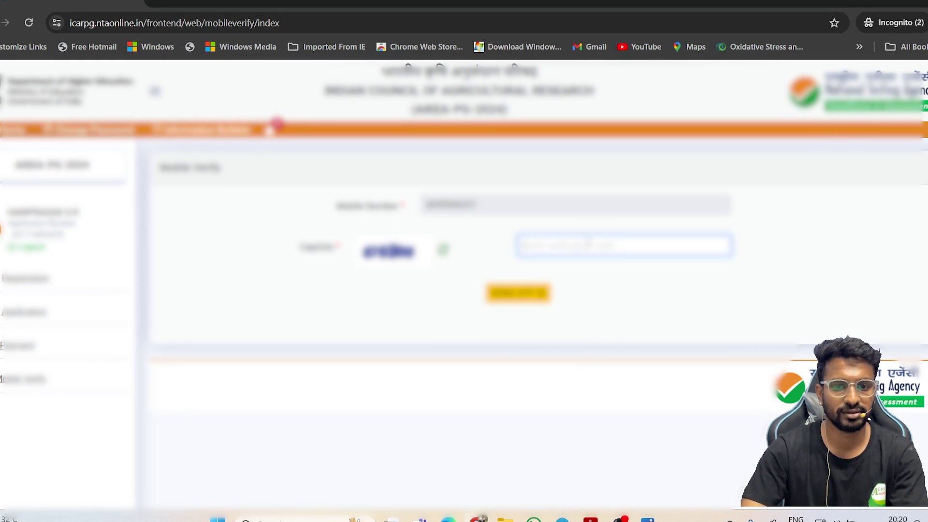
text(xn)
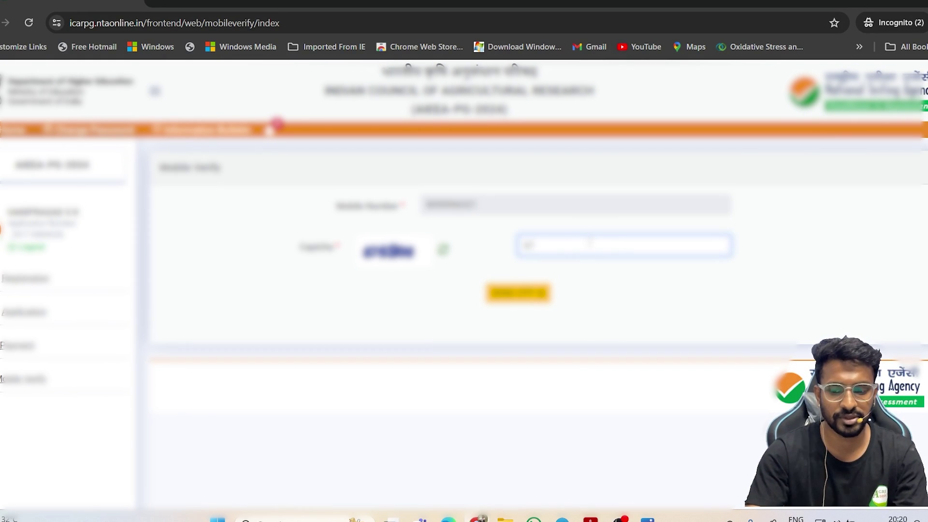
text(xddw)
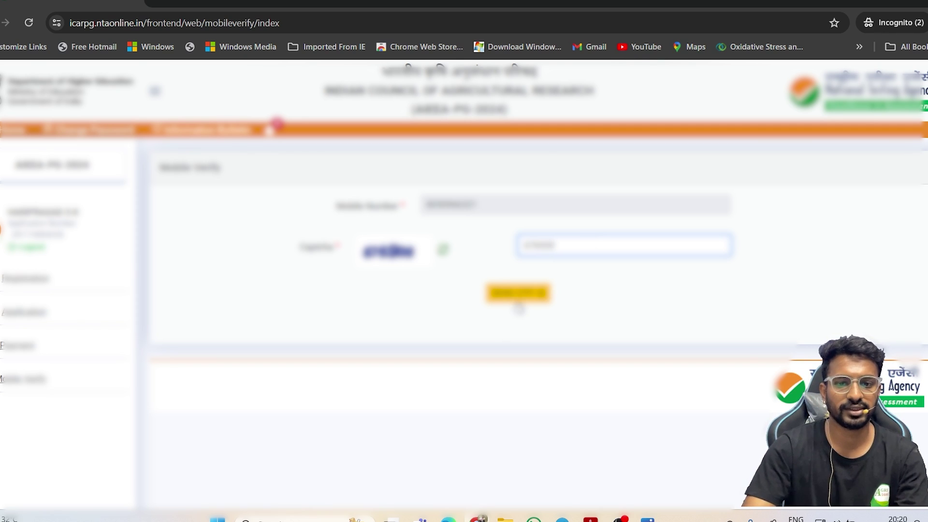
click(521, 301)
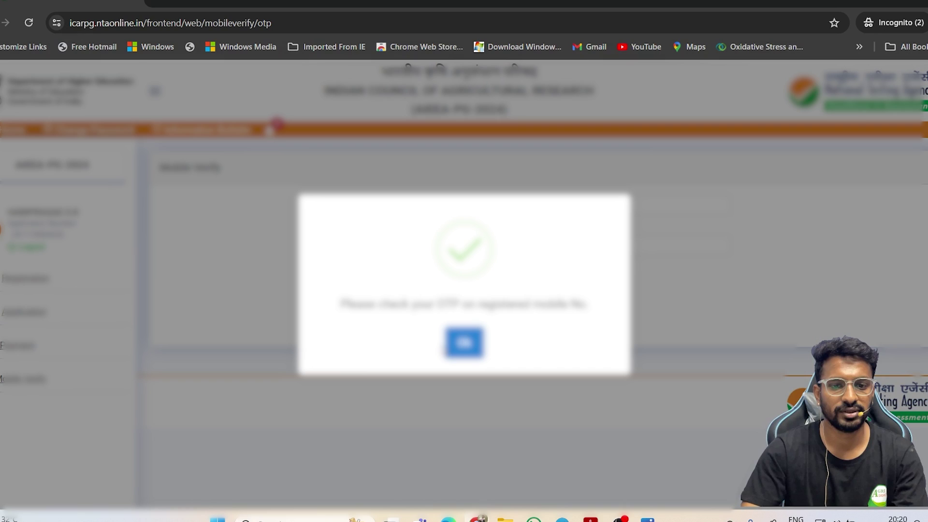
click(463, 344)
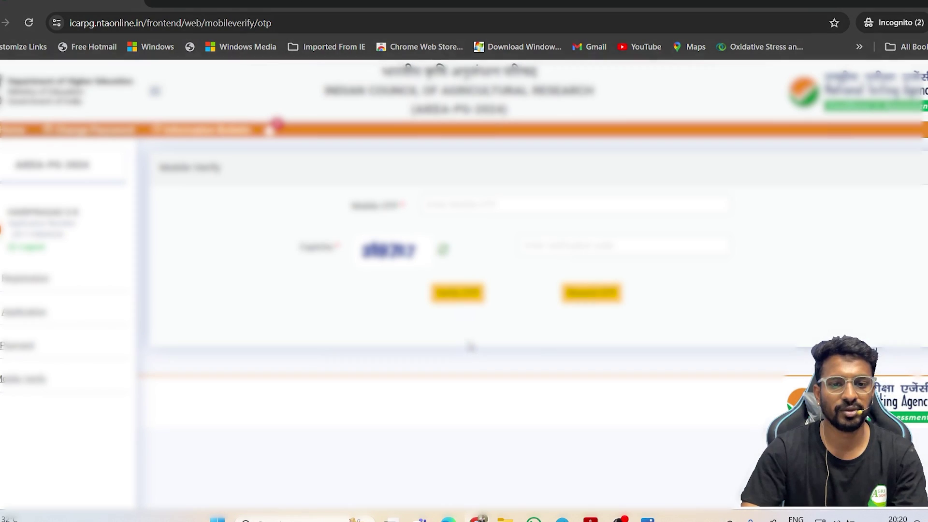
click(571, 205)
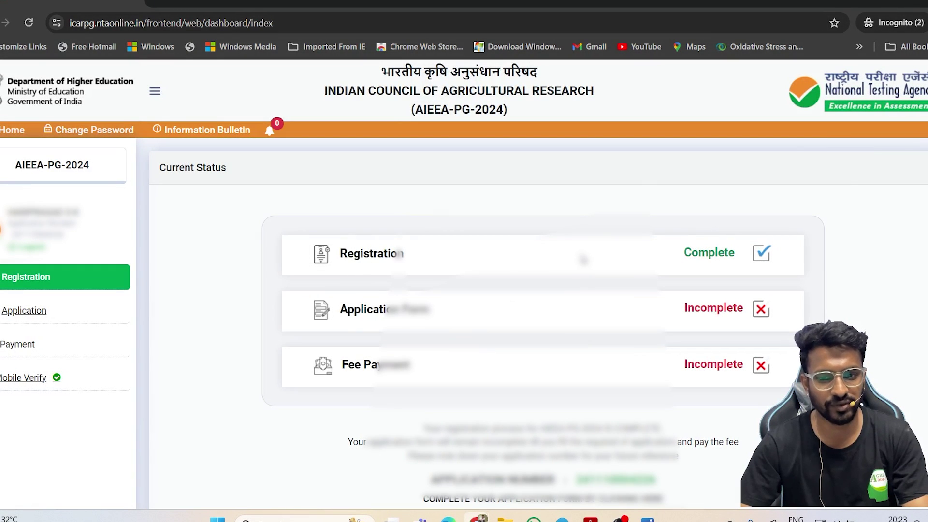
Step: Open the Review Application Form and scroll through every section down to Documents Uploaded
scroll(570, 264, down, 3)
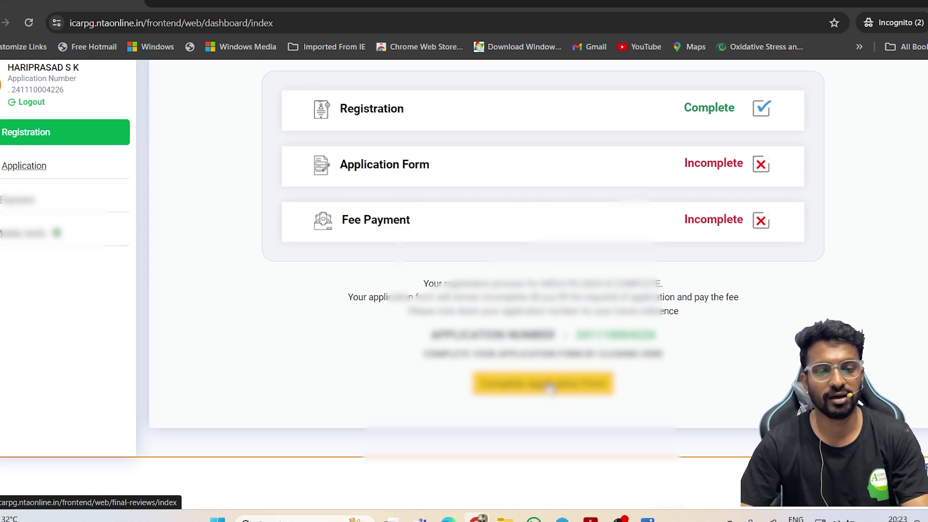
click(550, 384)
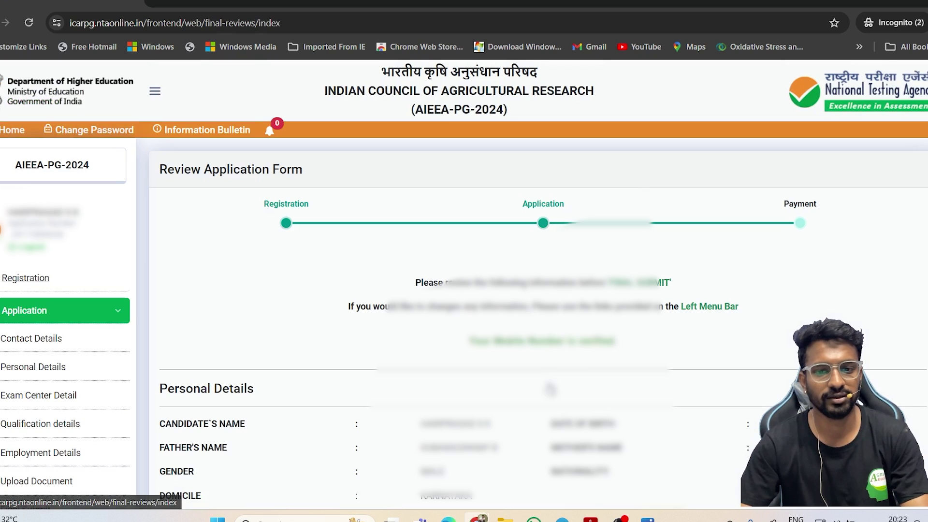
scroll(539, 382, down, 2)
scroll(538, 382, up, 3)
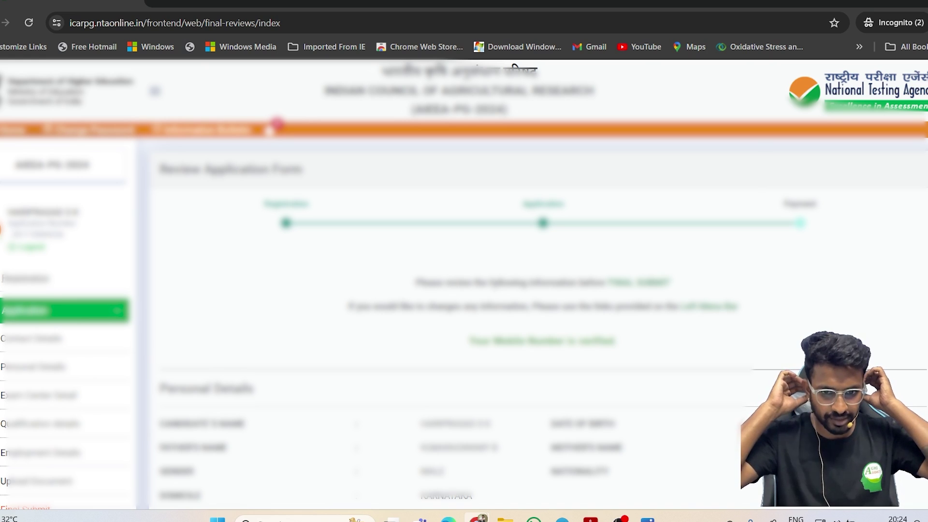
scroll(494, 285, down, 1)
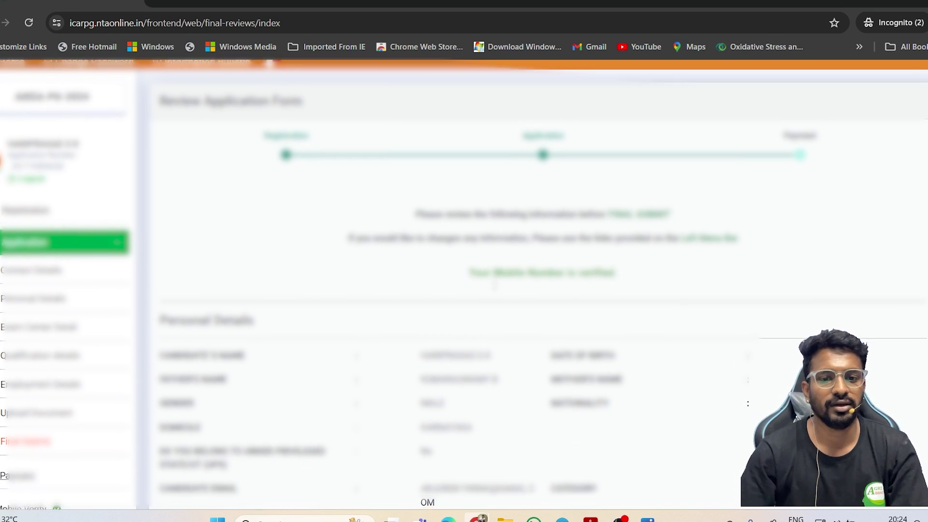
scroll(494, 285, down, 3)
scroll(448, 267, up, 1)
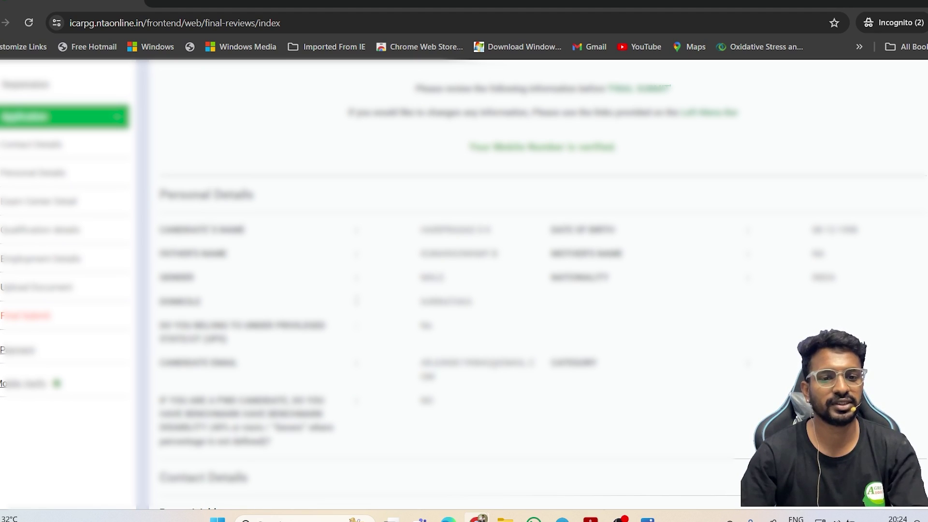
scroll(358, 348, down, 1)
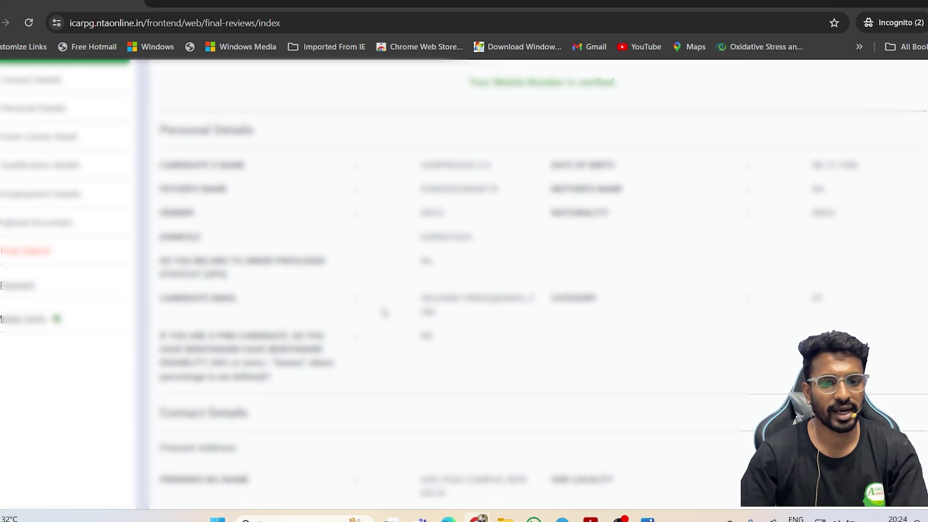
scroll(285, 292, down, 3)
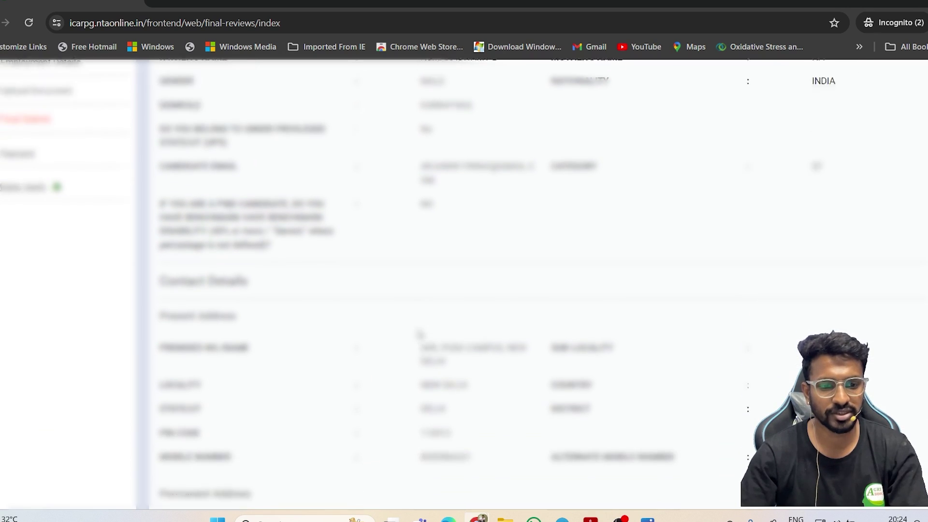
scroll(285, 293, down, 2)
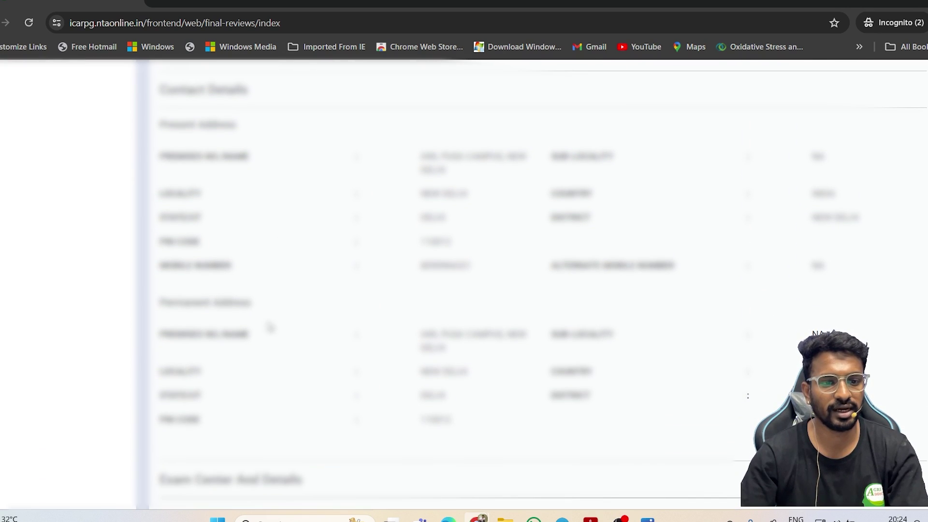
scroll(242, 323, up, 1)
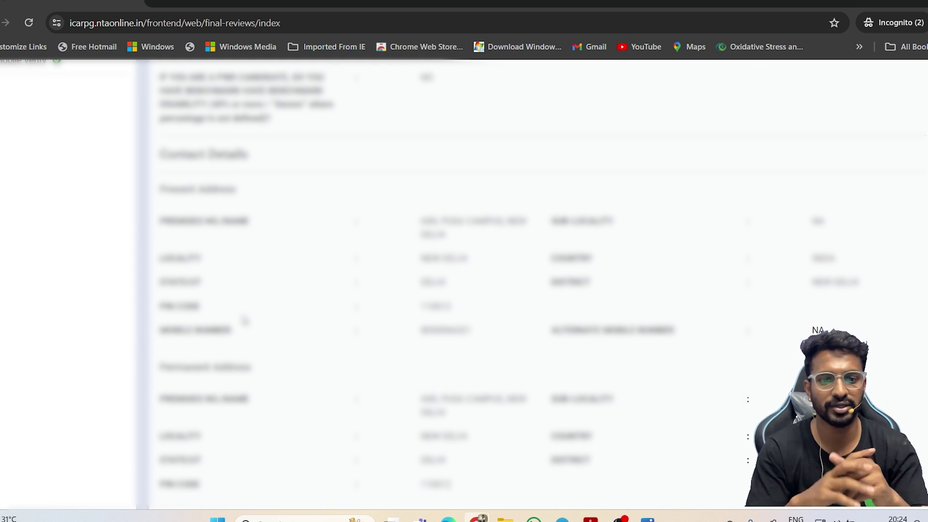
scroll(245, 321, down, 10)
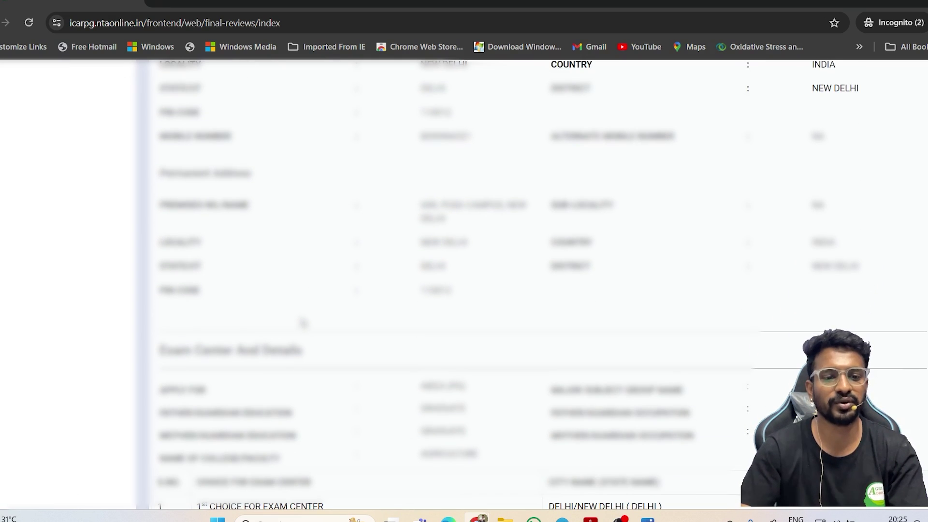
scroll(381, 317, up, 2)
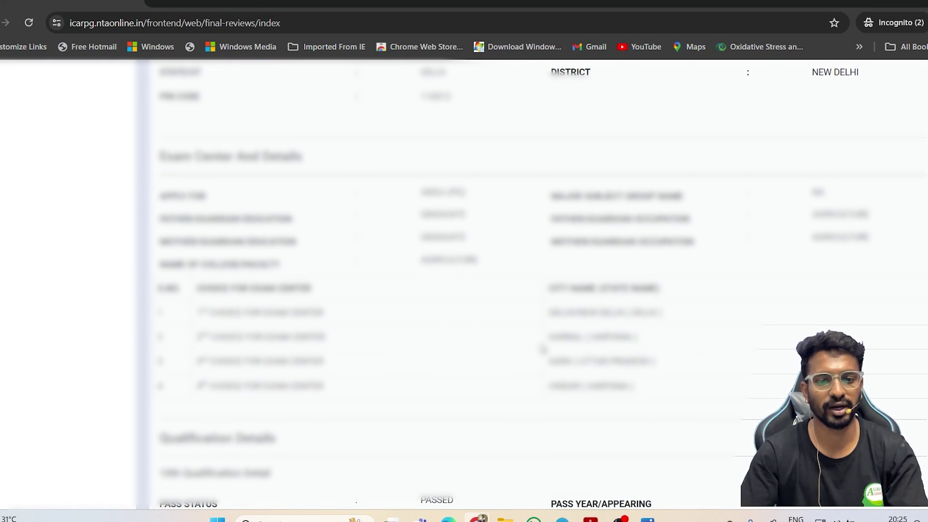
scroll(542, 348, down, 8)
scroll(542, 348, down, 8)
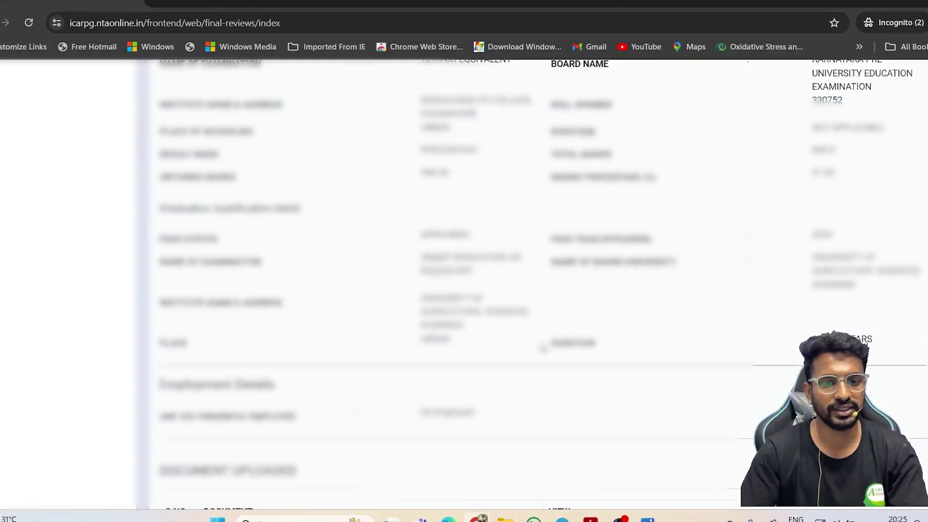
scroll(544, 299, up, 4)
scroll(748, 399, up, 3)
scroll(493, 352, down, 12)
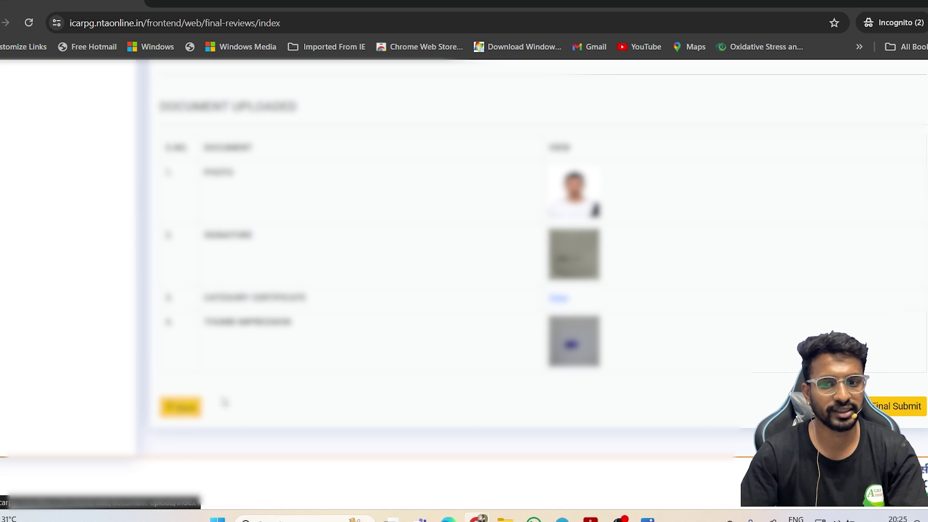
scroll(452, 299, up, 3)
scroll(449, 278, up, 5)
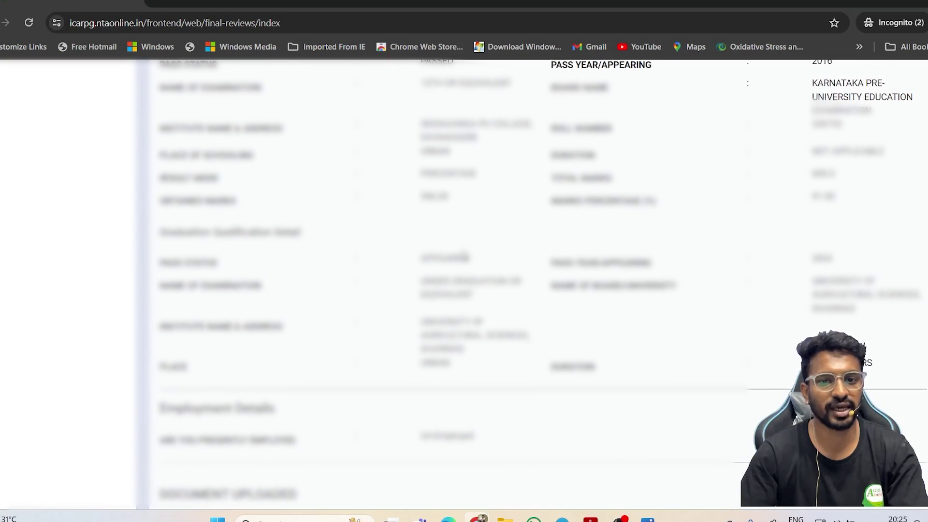
scroll(491, 266, down, 7)
scroll(492, 290, down, 1)
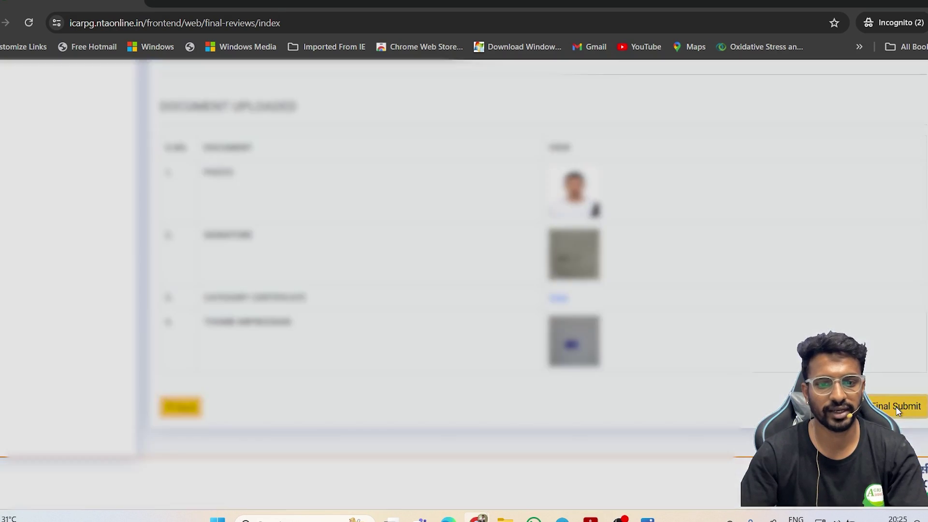
Step: Tick the checklist confirming name, parents' names, exam cities, gender, date of birth and category
click(895, 407)
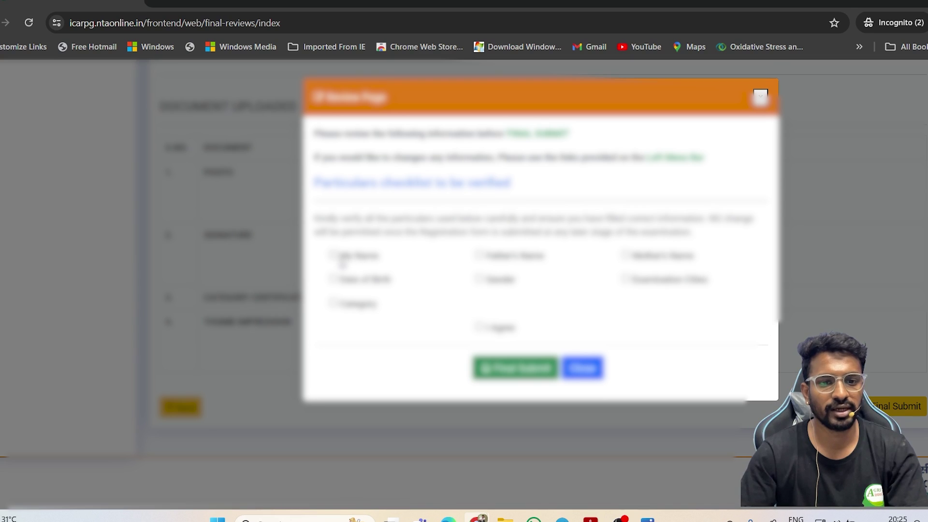
click(336, 257)
click(479, 255)
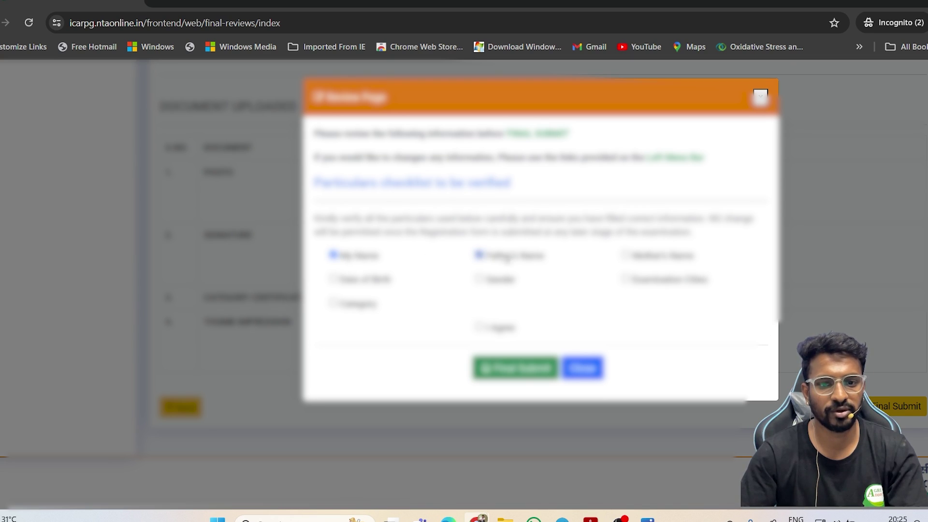
click(626, 255)
click(626, 279)
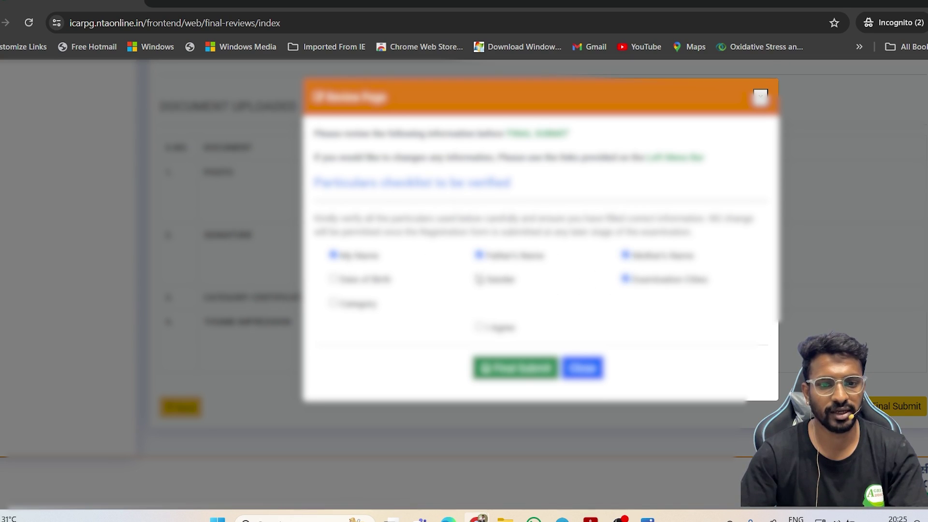
click(479, 279)
click(334, 280)
click(334, 303)
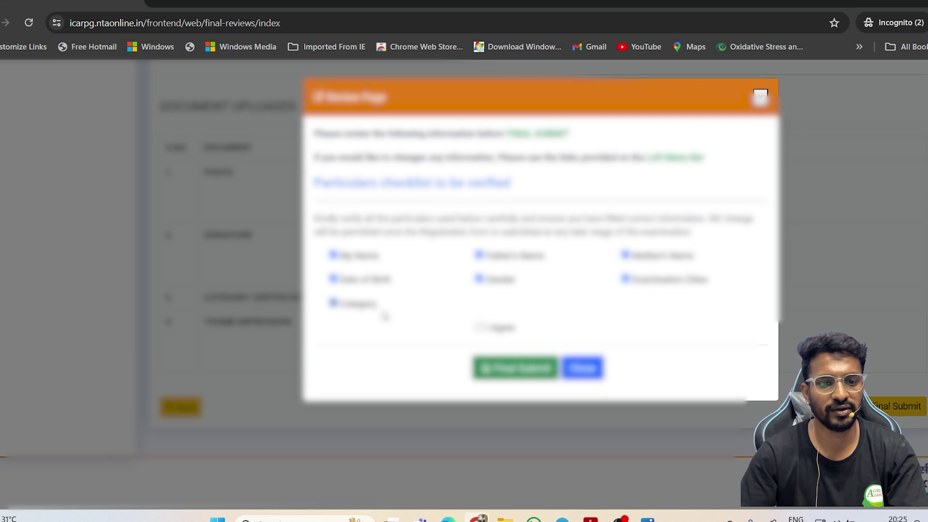
Step: Agree to the declaration, final-submit the application and dismiss the success message
click(480, 327)
click(513, 366)
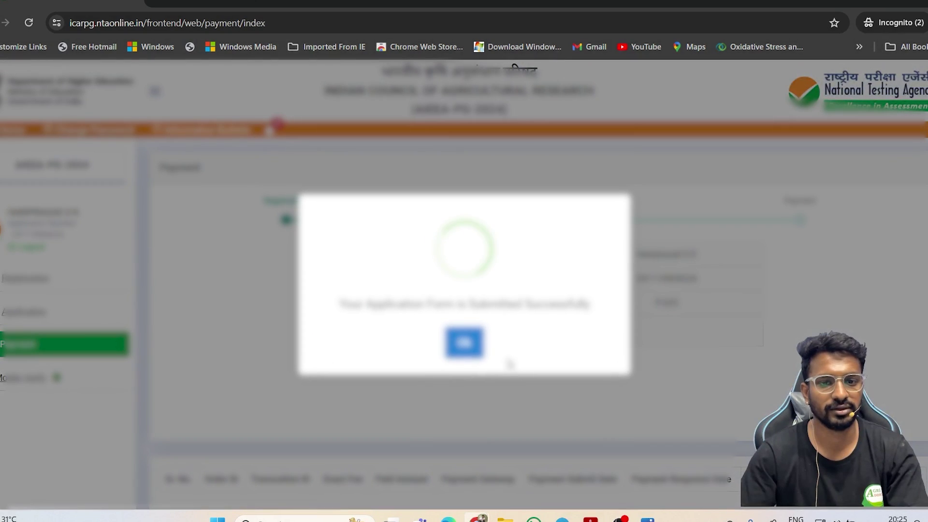
click(464, 343)
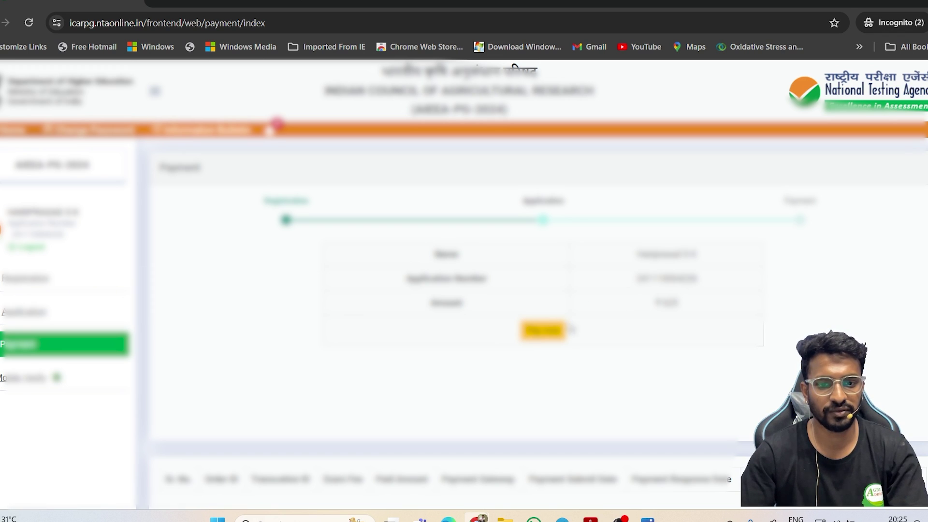
Step: Choose Pay Now and the second payment gateway to show its payment options
click(560, 334)
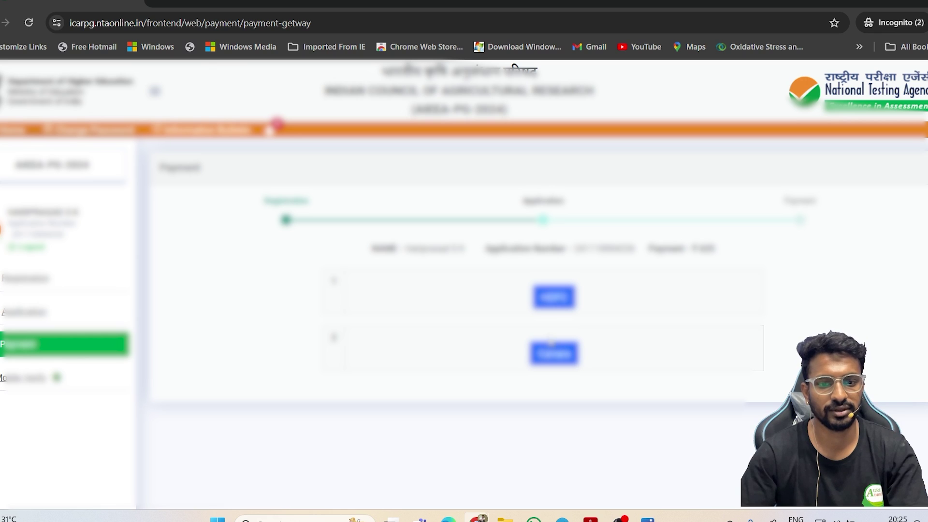
click(554, 352)
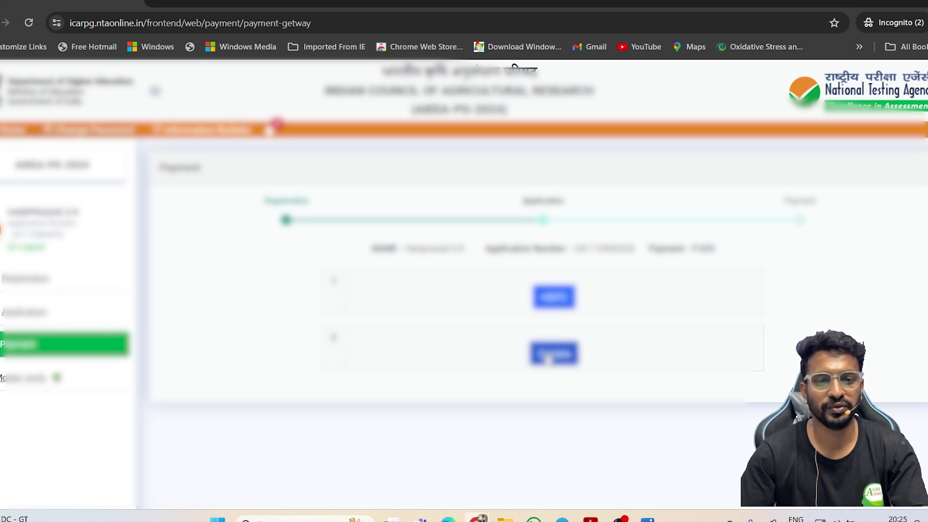
click(554, 353)
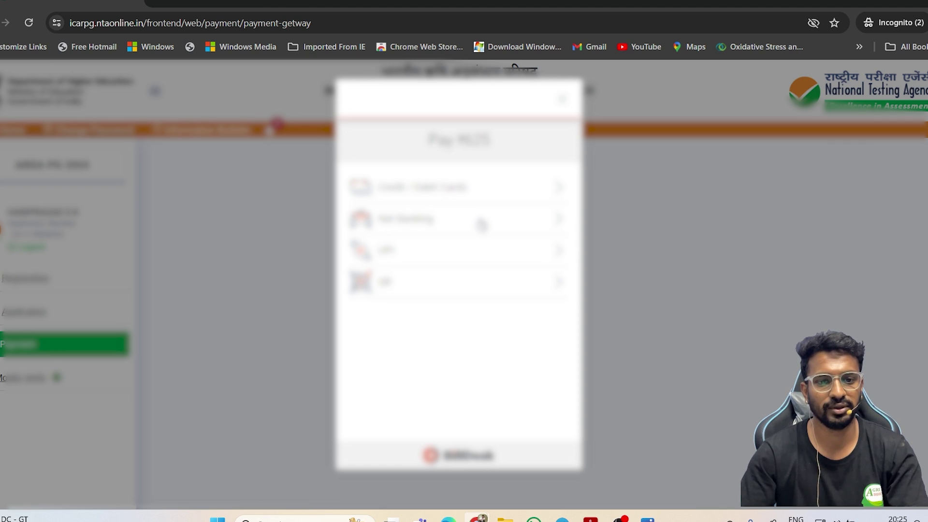
Step: Choose Credit/Debit Cards, enter card number, expiry, CVV and holder's name, and submit payment
click(482, 195)
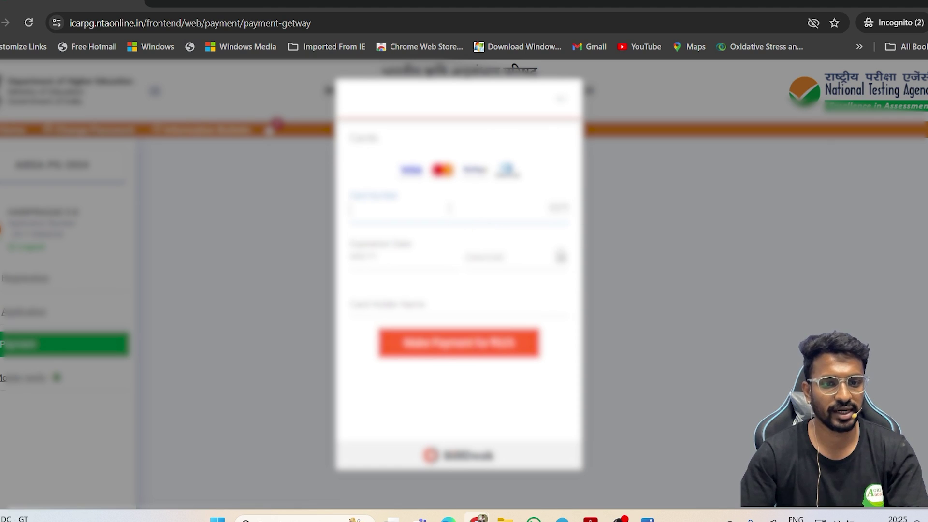
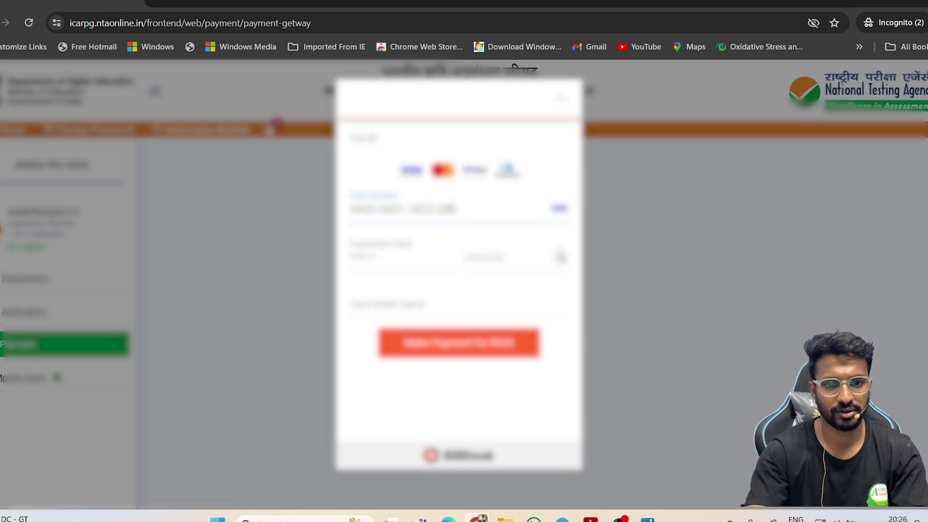
click(366, 230)
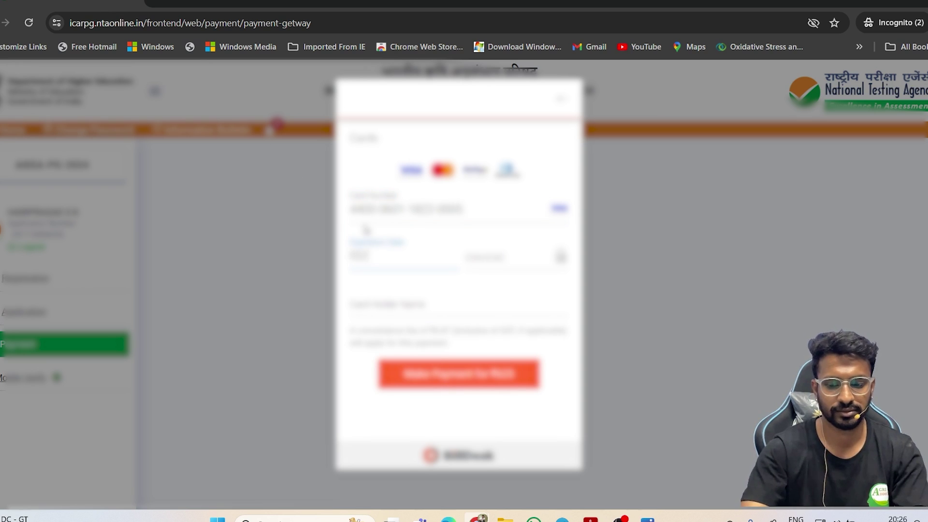
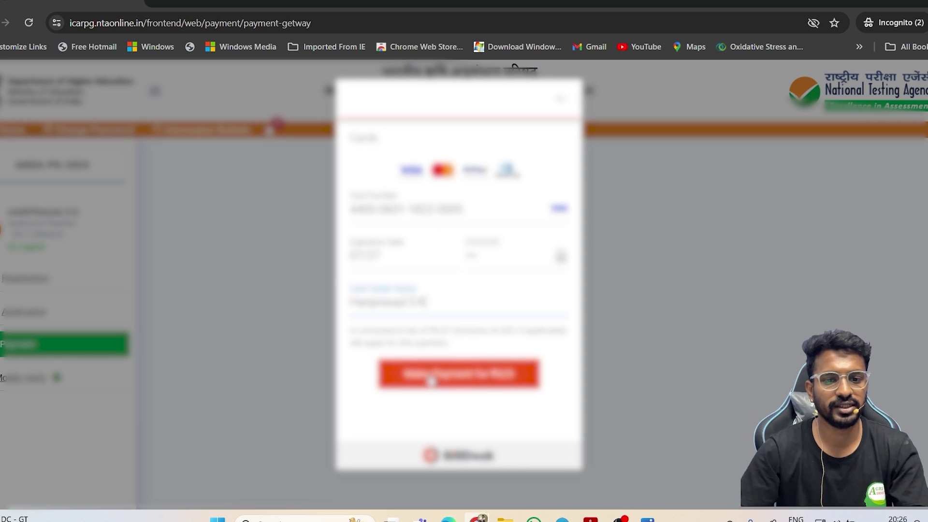
click(429, 380)
Step: Accept the convenience fee, then enter and confirm the SMS one-time code on Axis Bank's page
click(544, 447)
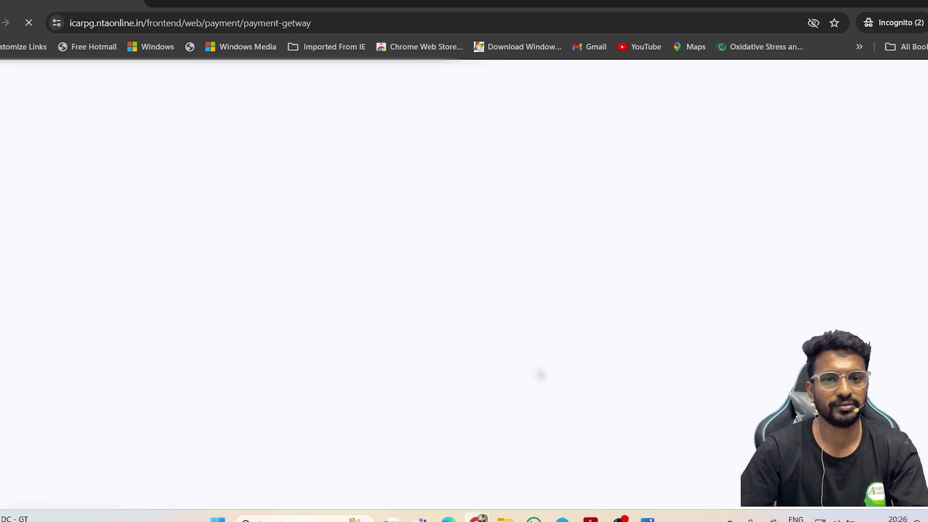
click(397, 307)
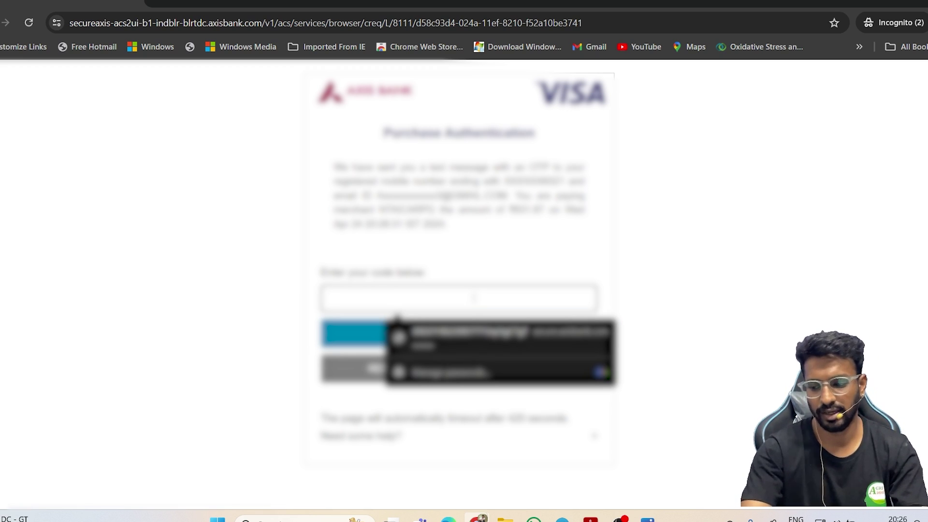
key(Escape)
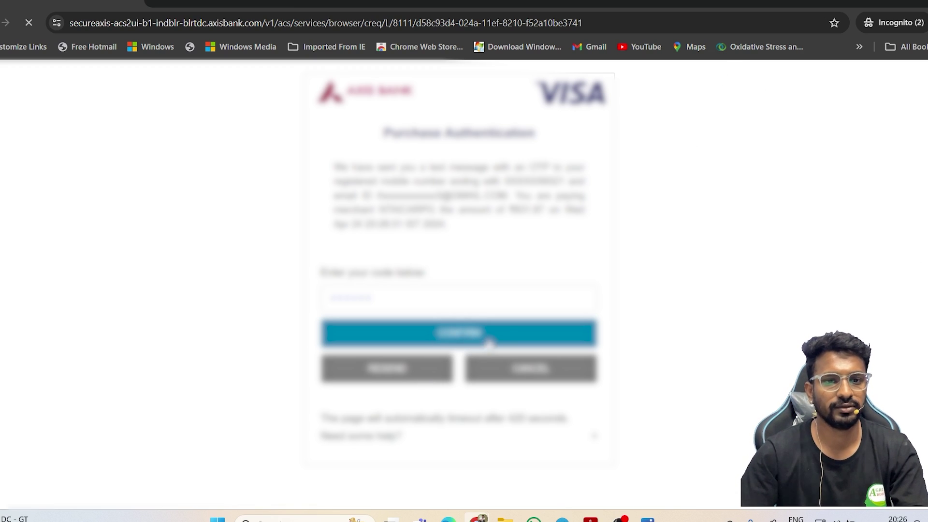
click(518, 331)
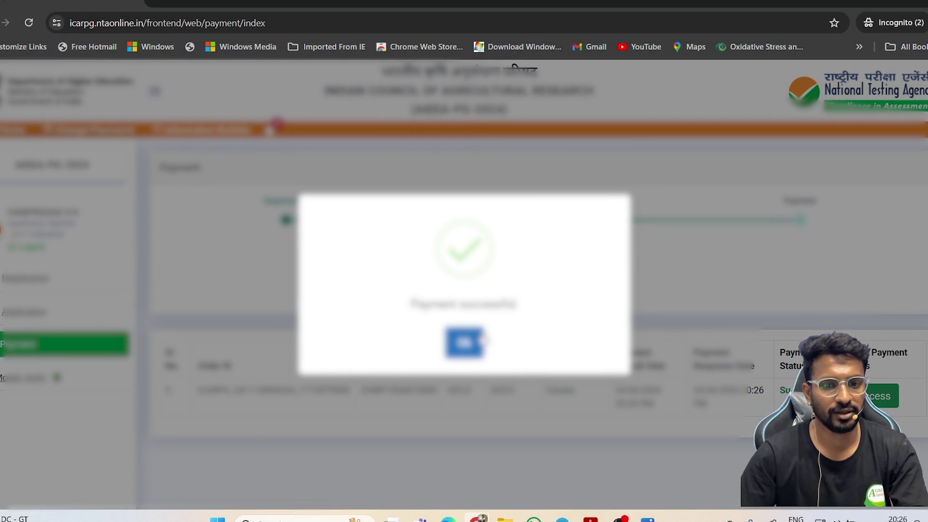
Step: Dismiss the payment-successful message, recheck that the payment status shows Success, and return to the dashboard
click(481, 341)
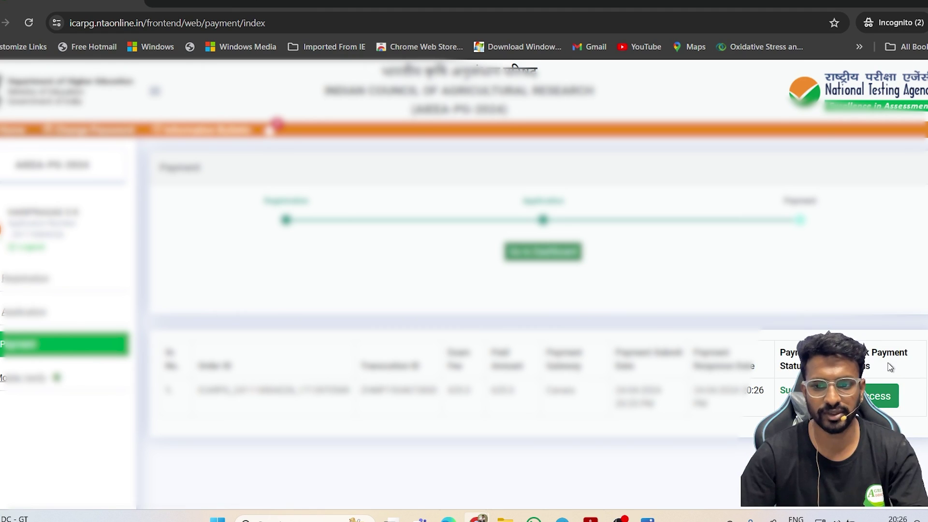
click(883, 406)
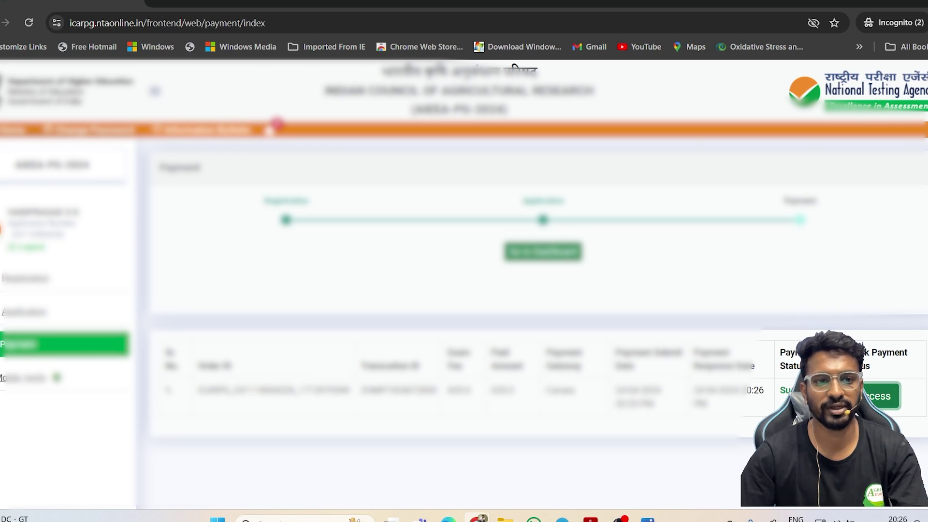
scroll(756, 380, down, 3)
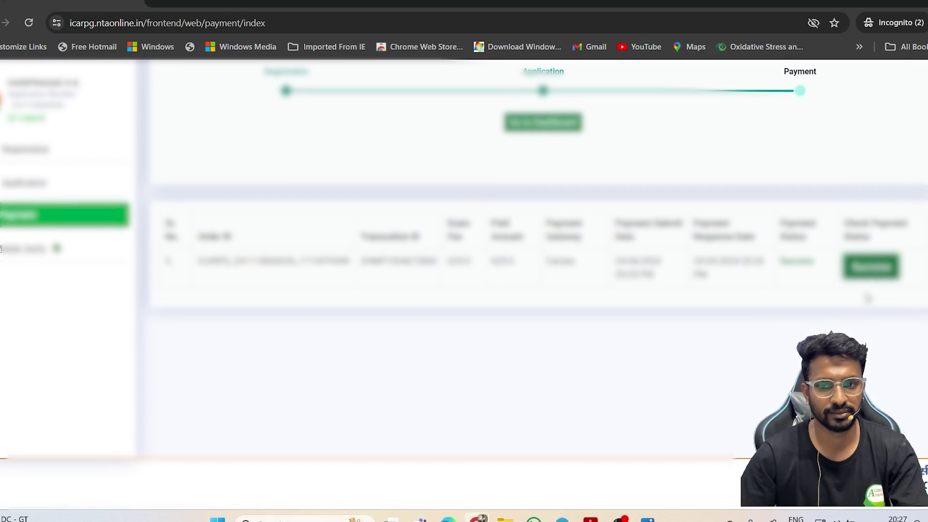
scroll(676, 442, up, 3)
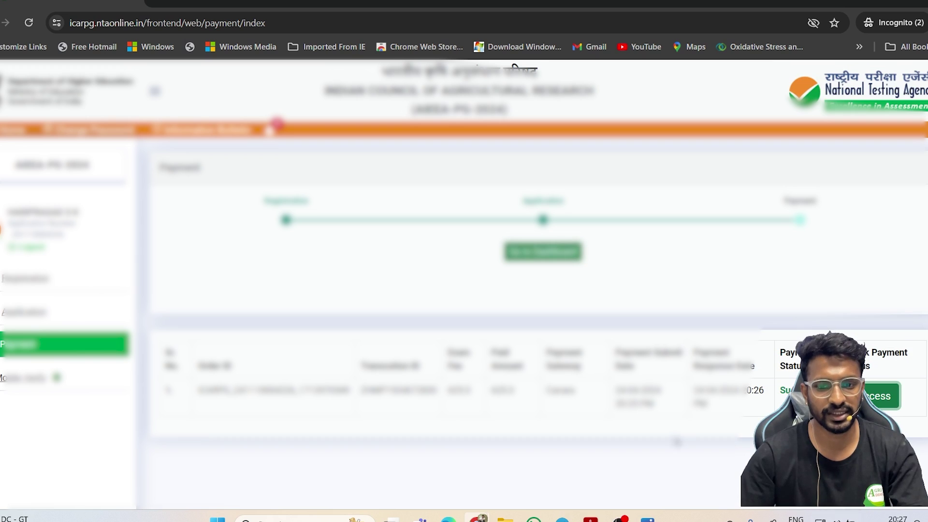
click(559, 256)
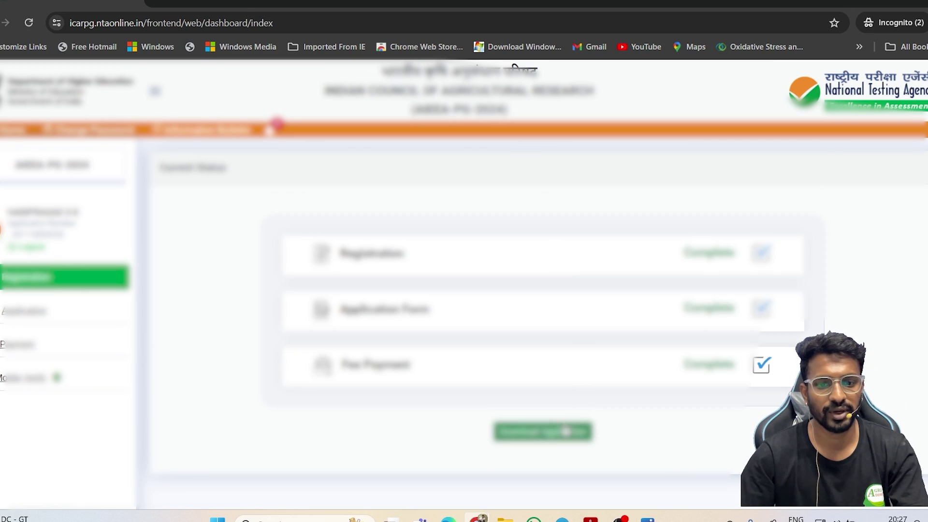
Step: Download the application confirmation page and save it to Downloads as '1.2.3.4.5.6'
click(559, 434)
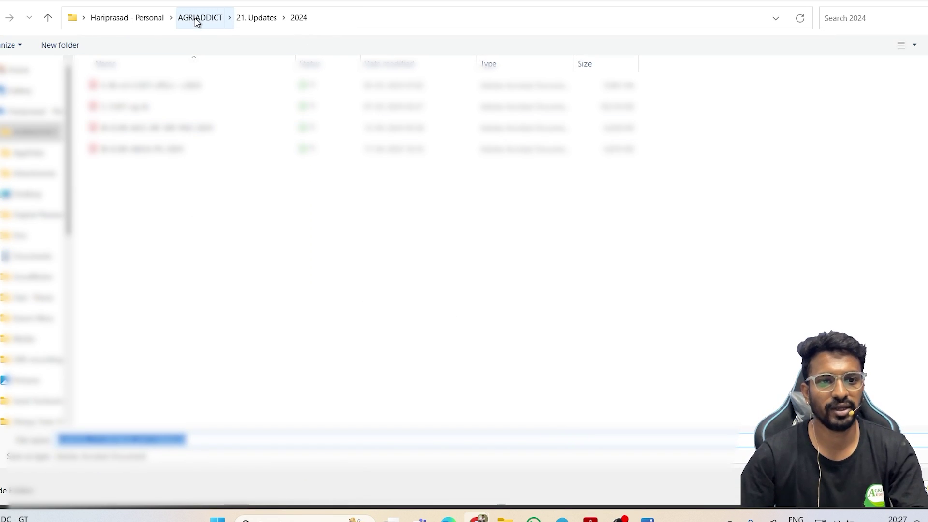
click(198, 19)
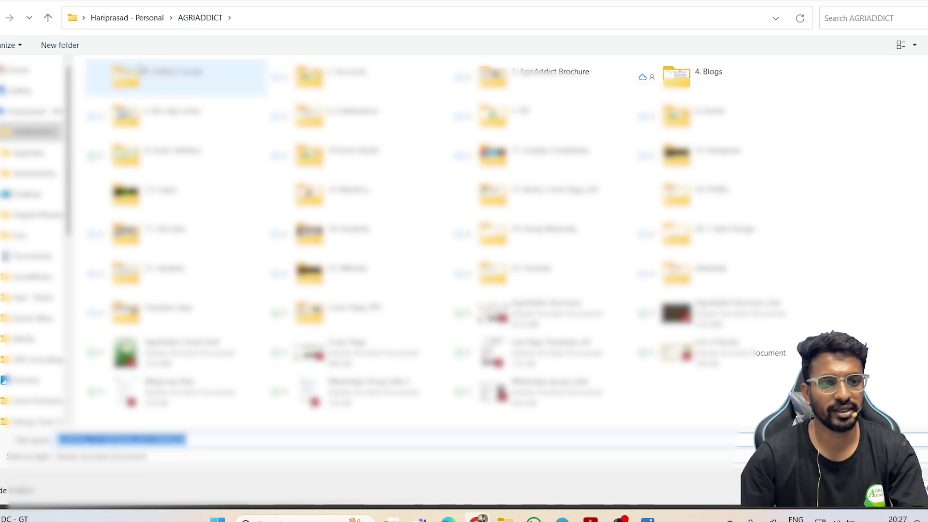
click(148, 25)
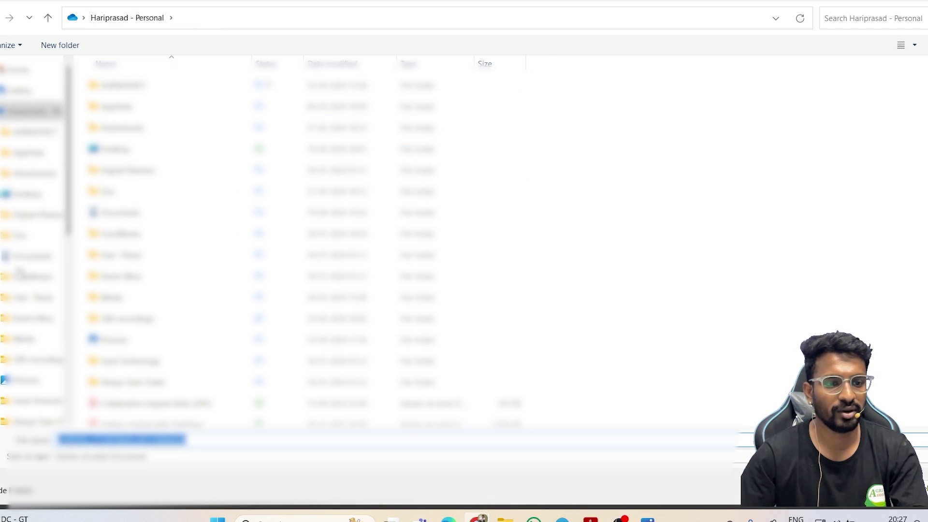
scroll(22, 367, down, 1)
scroll(29, 418, down, 1)
click(29, 376)
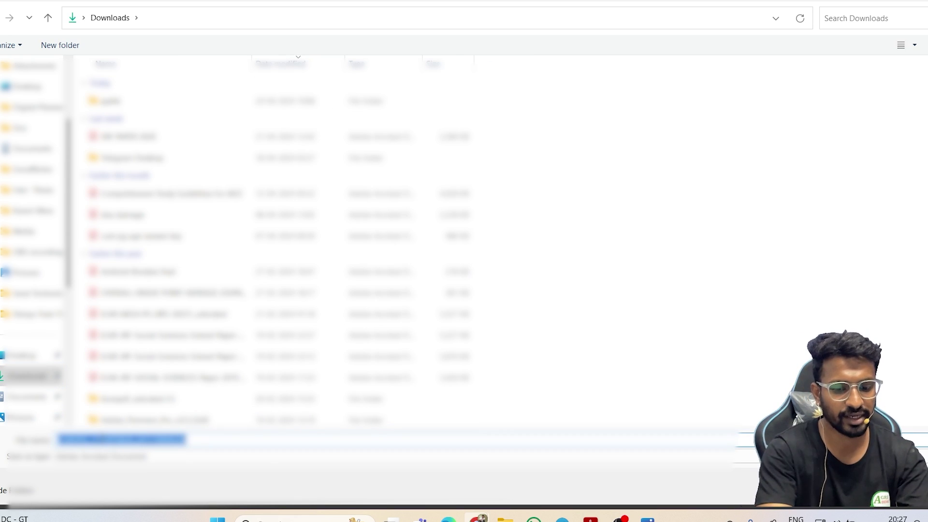
text(1.2.3)
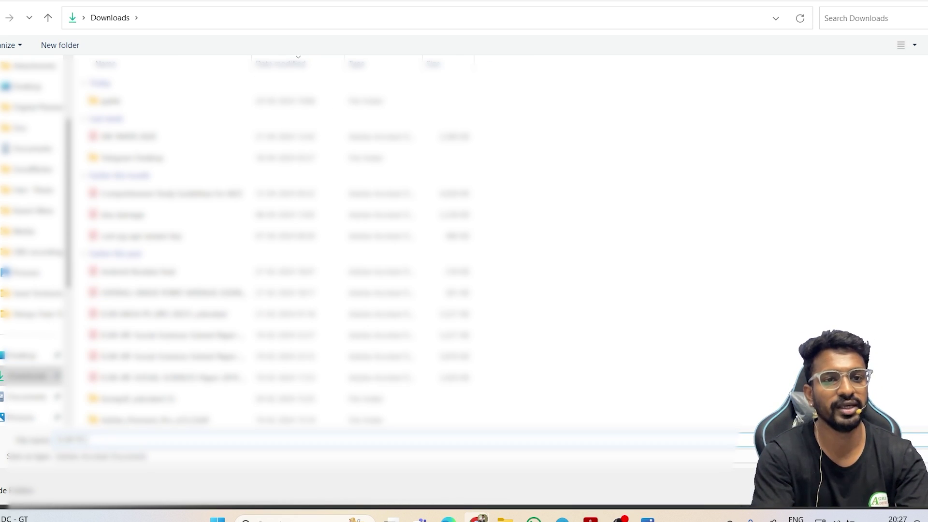
text(.4)
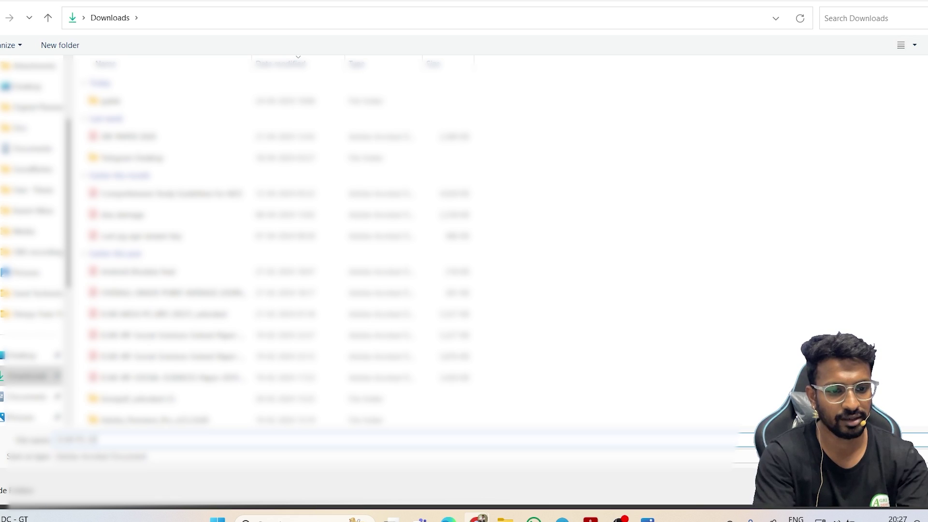
text(.5)
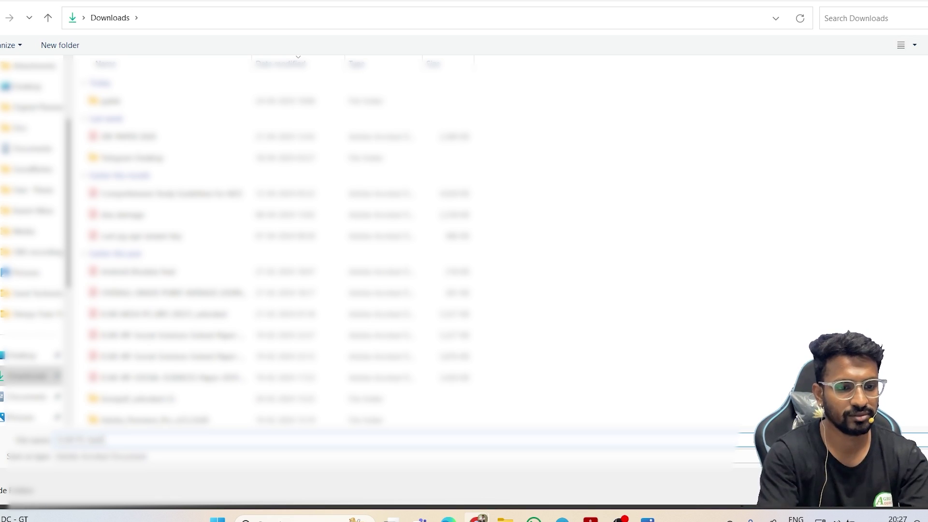
text(.6)
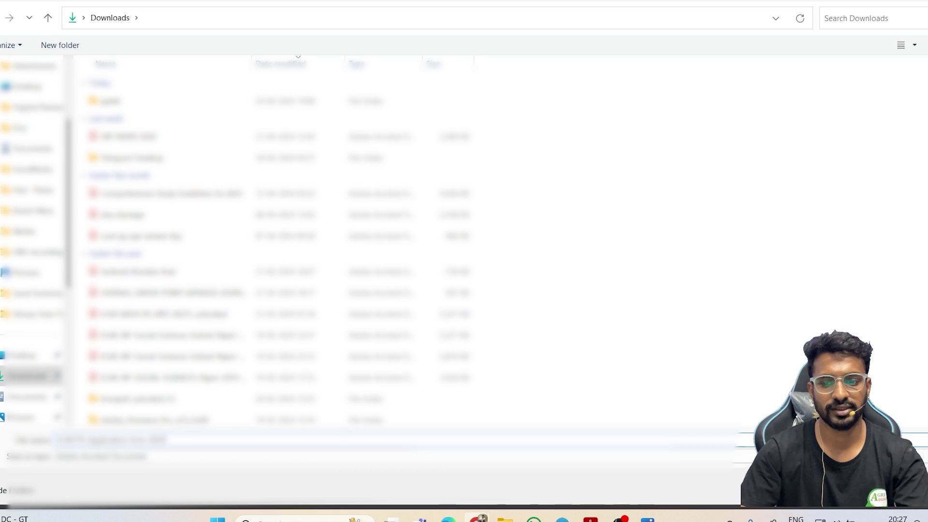
key(Return)
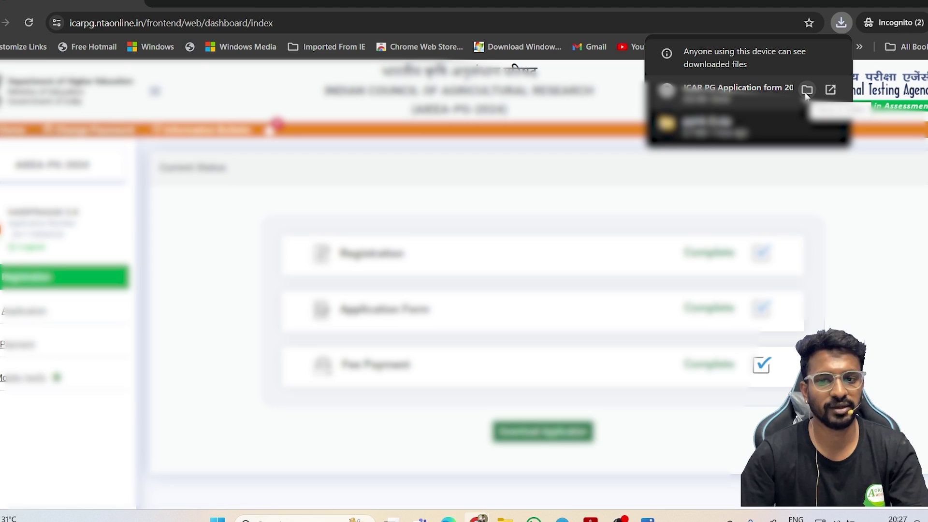
click(805, 92)
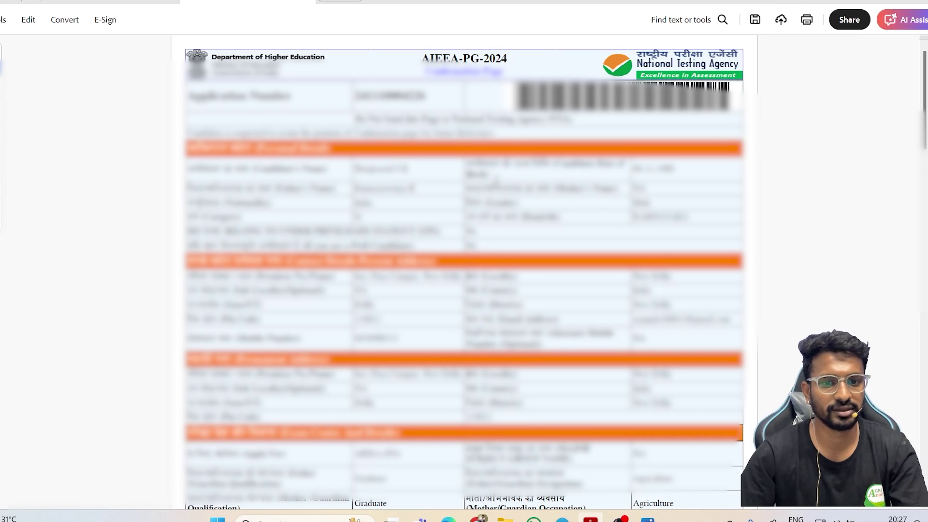
Step: Read the confirmation PDF in Acrobat from top to bottom, then switch back to the portal in Chrome
scroll(464, 271, down, 1)
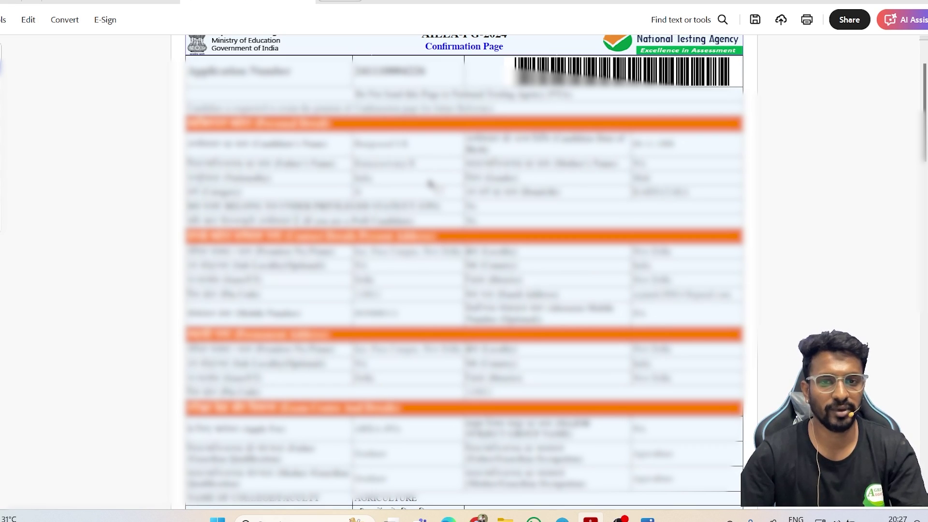
scroll(437, 193, down, 1)
scroll(435, 236, down, 4)
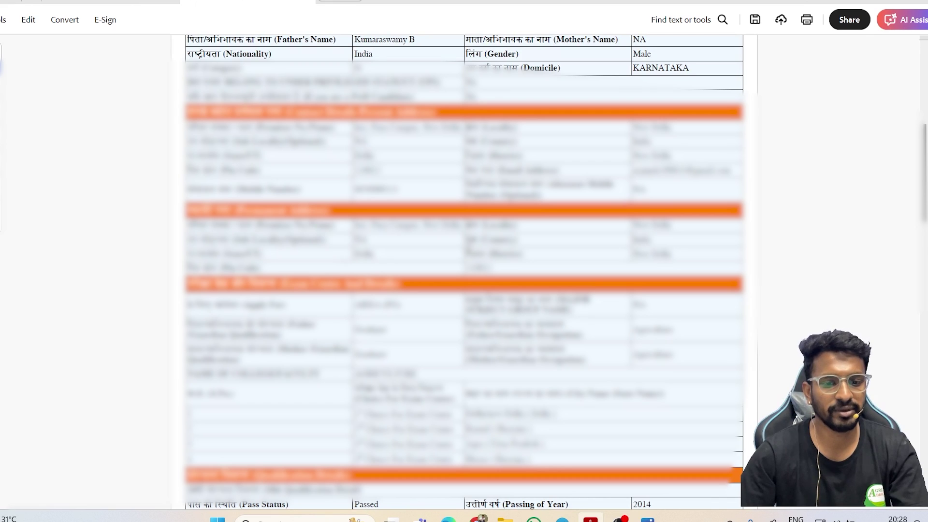
scroll(467, 250, down, 8)
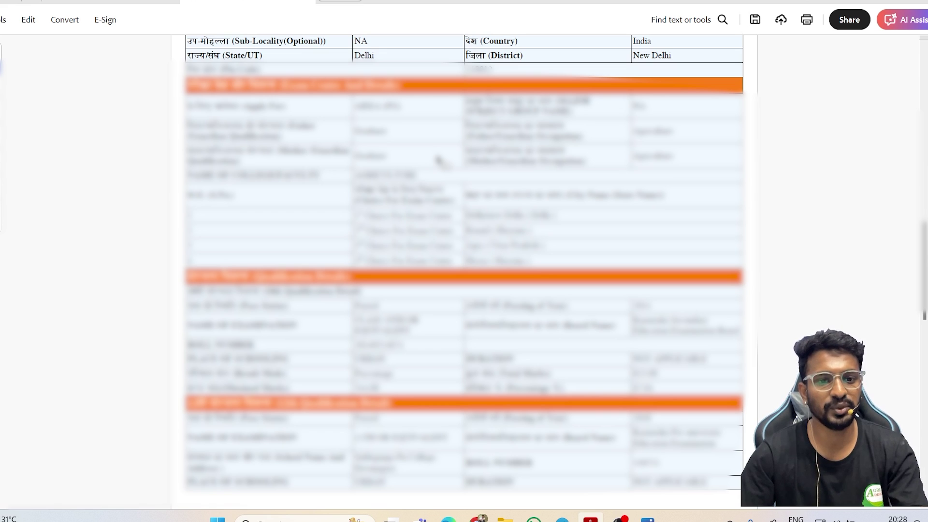
scroll(441, 162, down, 1)
scroll(439, 162, down, 18)
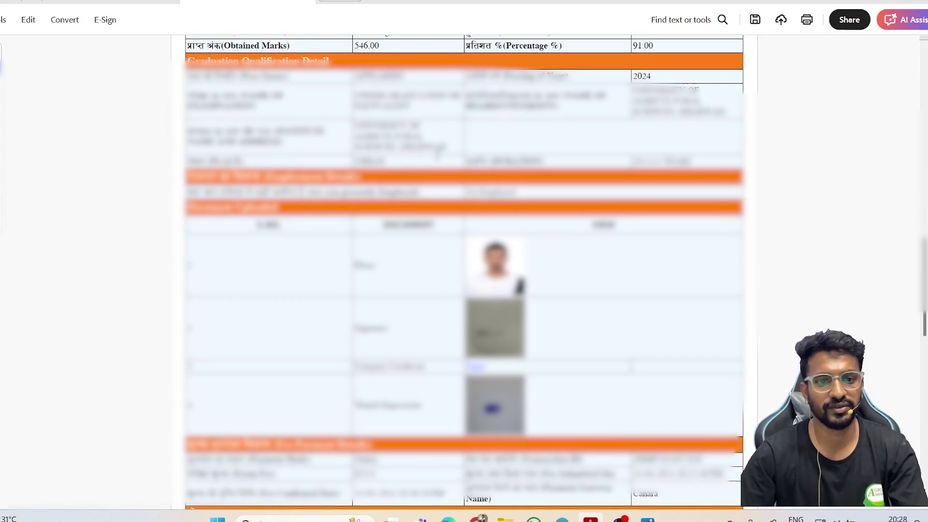
scroll(439, 162, up, 10)
scroll(439, 162, down, 15)
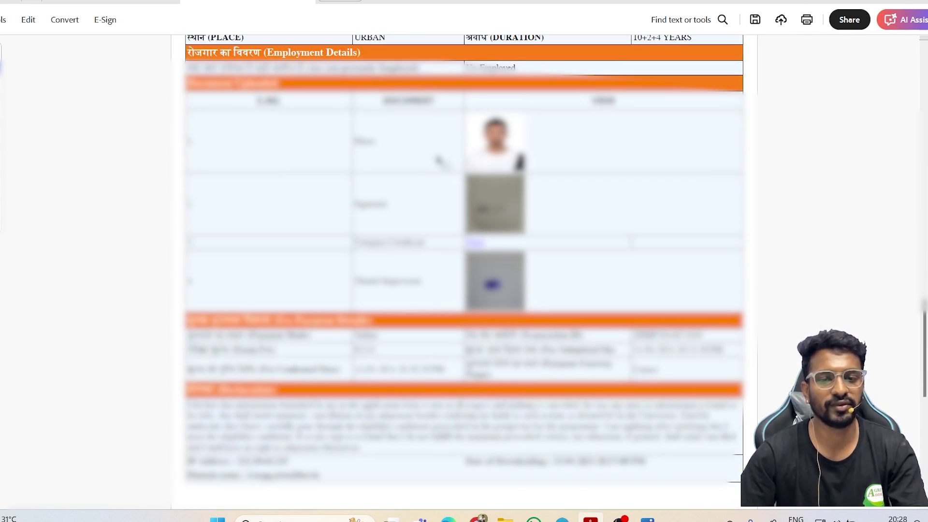
scroll(440, 161, down, 3)
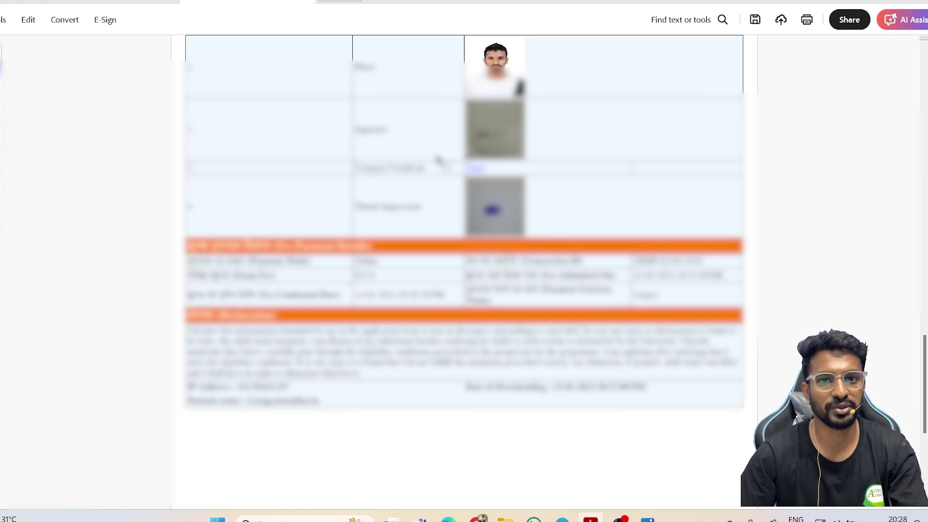
scroll(440, 162, down, 2)
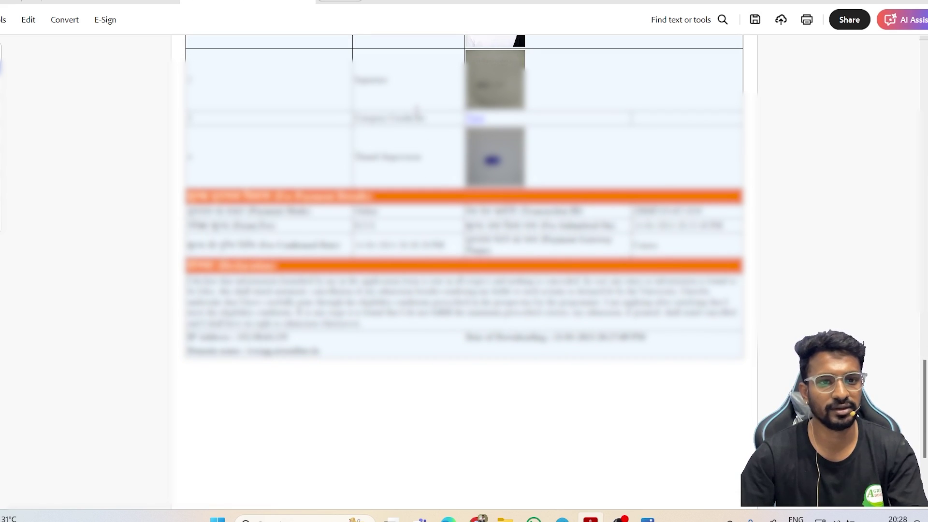
scroll(414, 109, down, 3)
scroll(453, 232, up, 5)
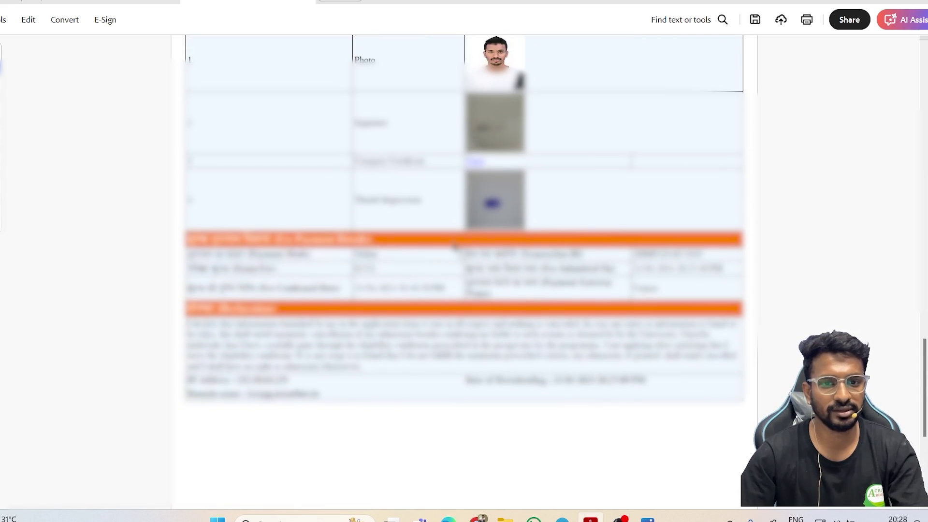
scroll(455, 247, up, 15)
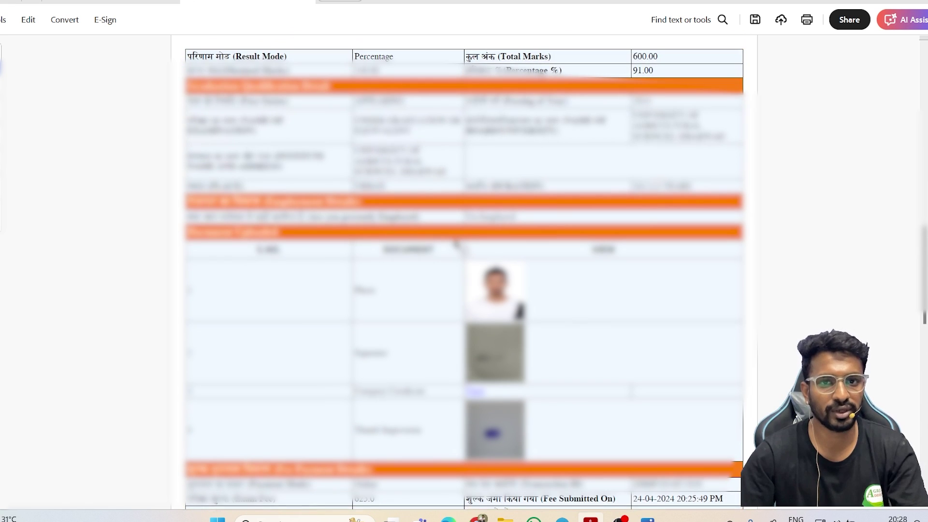
scroll(454, 237, up, 2)
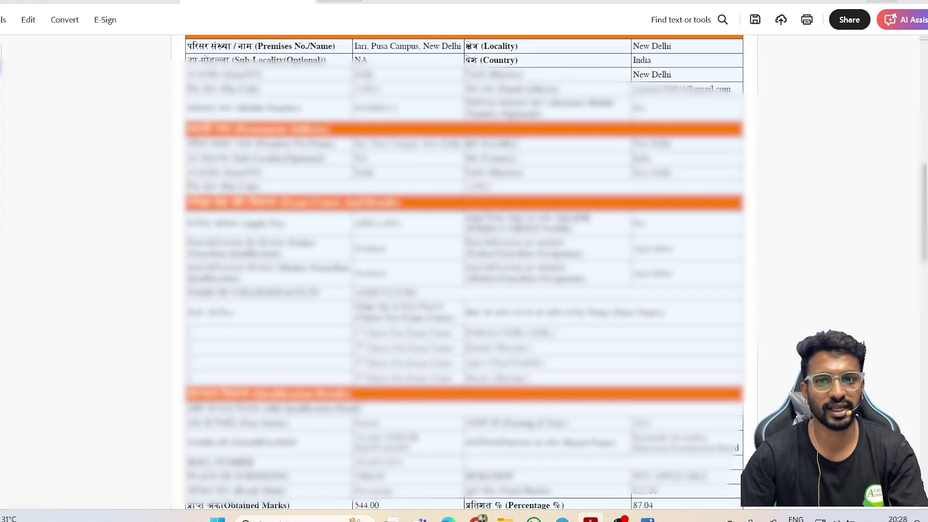
key(alt+Tab)
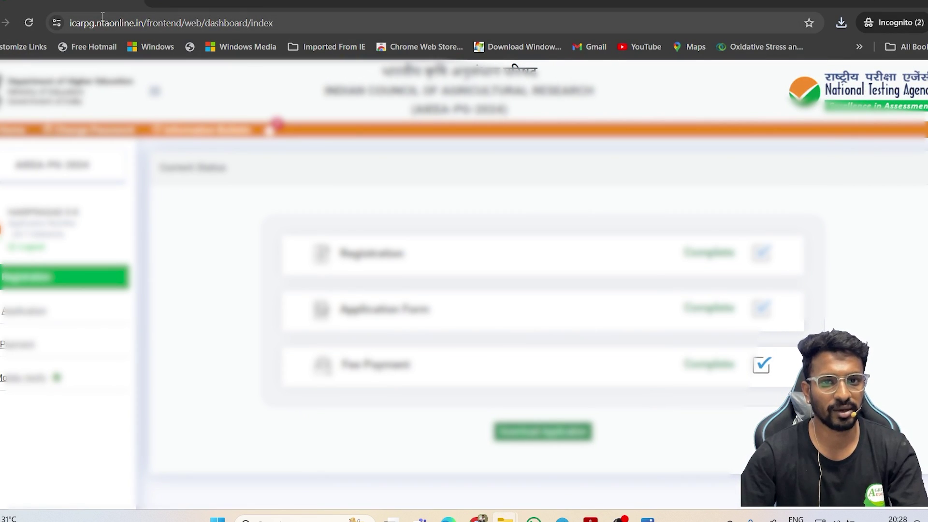